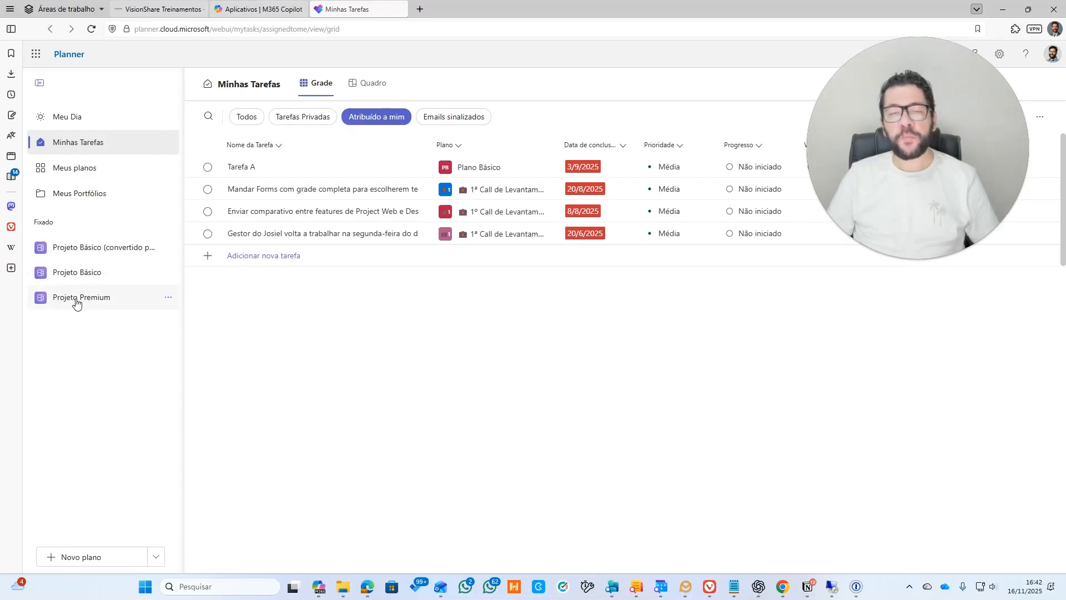
Step: Open the pinned Projeto Premium plan and hide the browser's side panel
{"action": "left_click", "coordinate": [75, 302]}
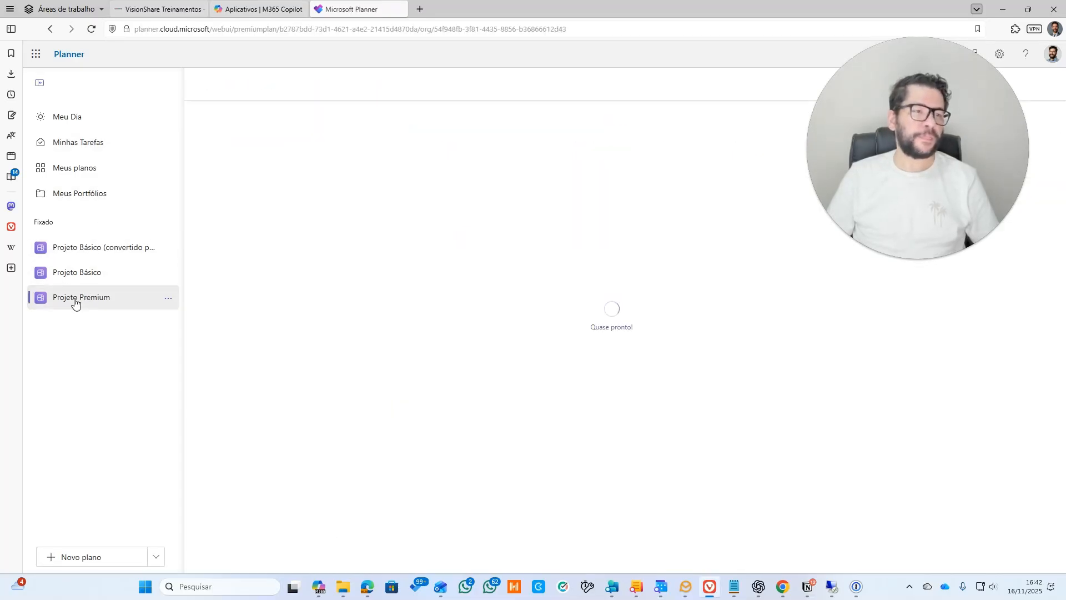
{"action": "left_click", "coordinate": [8, 28]}
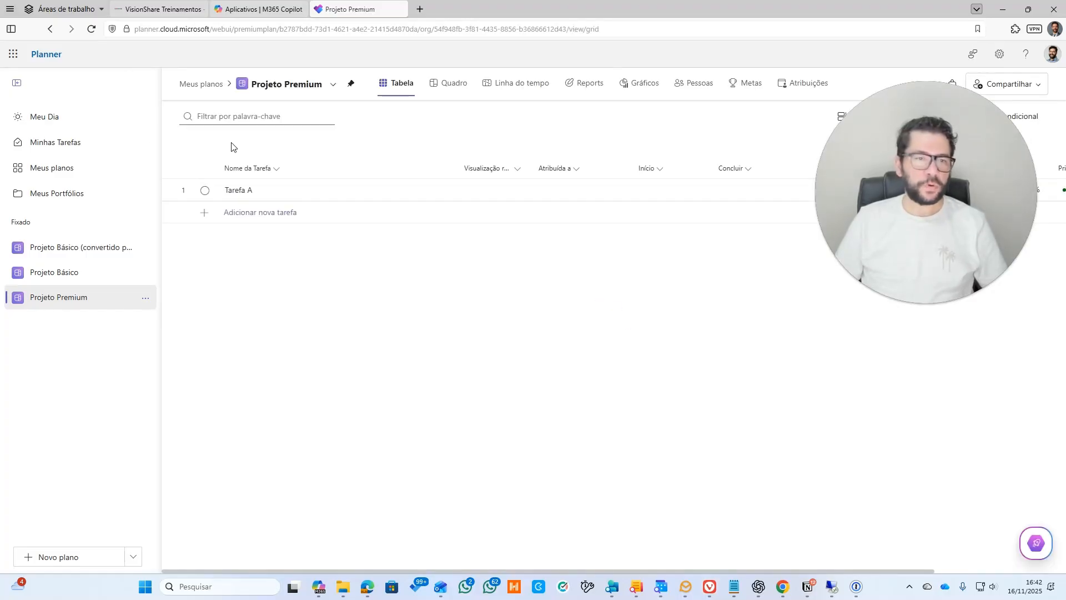
Step: Delete the existing task Tarefa A from the plan's task table
{"action": "mouse_move", "coordinate": [302, 195]}
{"action": "left_click", "coordinate": [429, 191]}
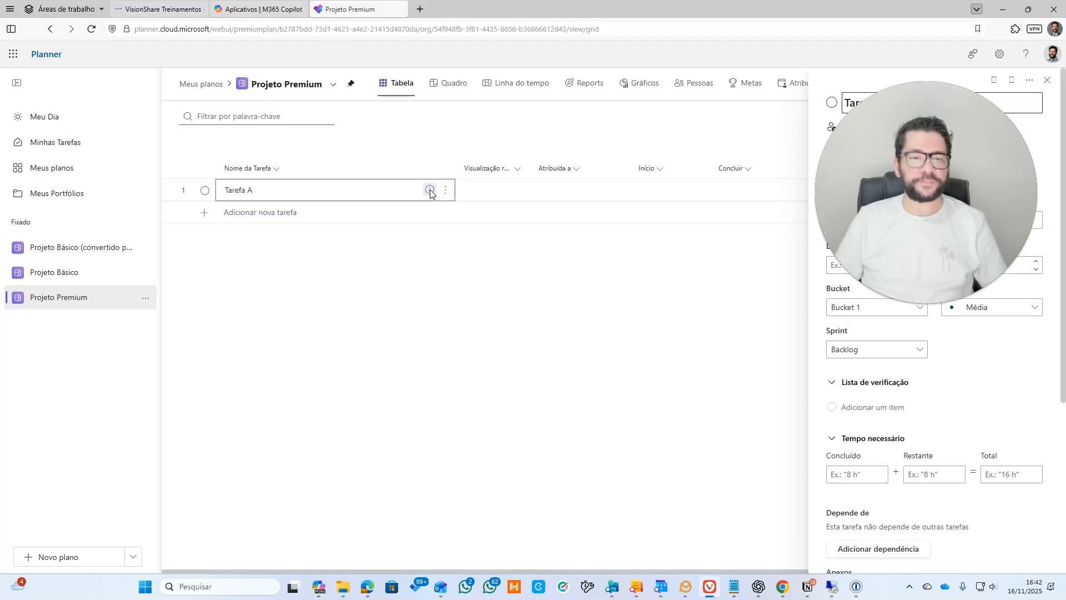
{"action": "right_click", "coordinate": [371, 194]}
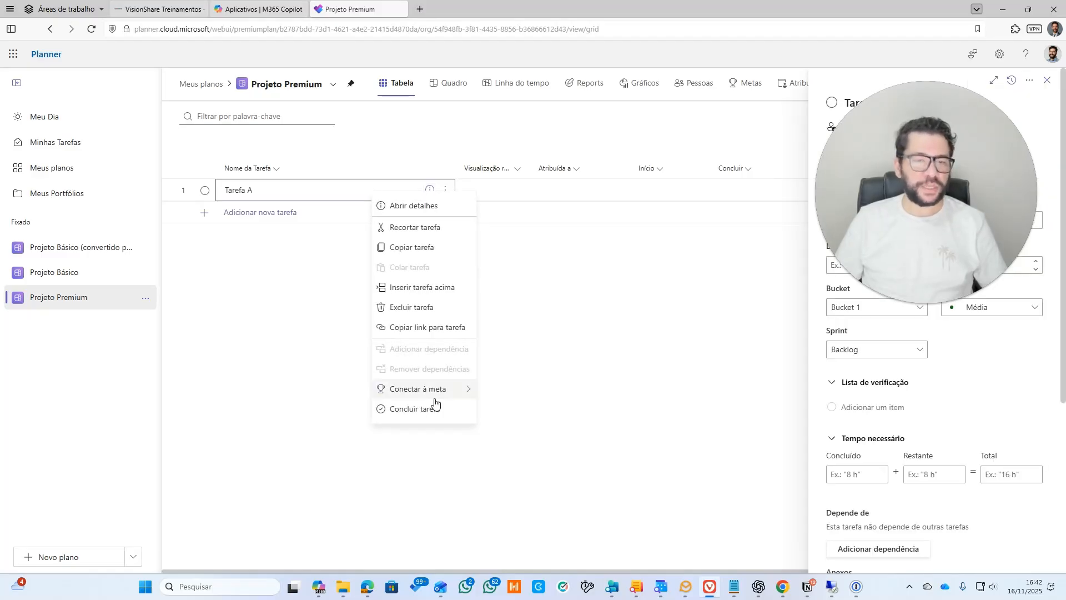
{"action": "left_click", "coordinate": [411, 311]}
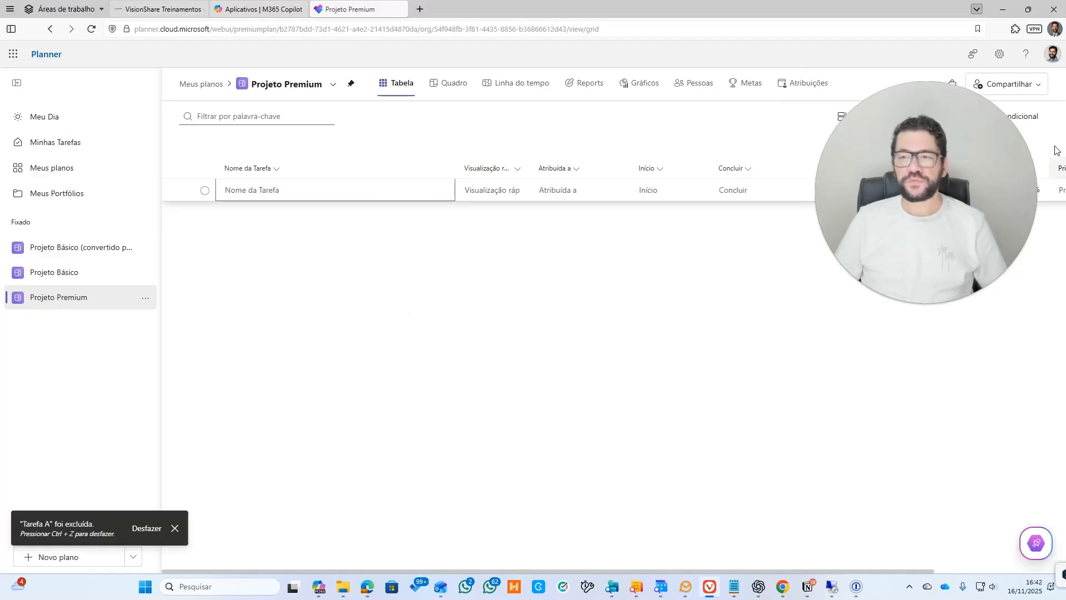
{"action": "left_click_drag", "start_coordinate": [963, 134], "coordinate": [959, 278]}
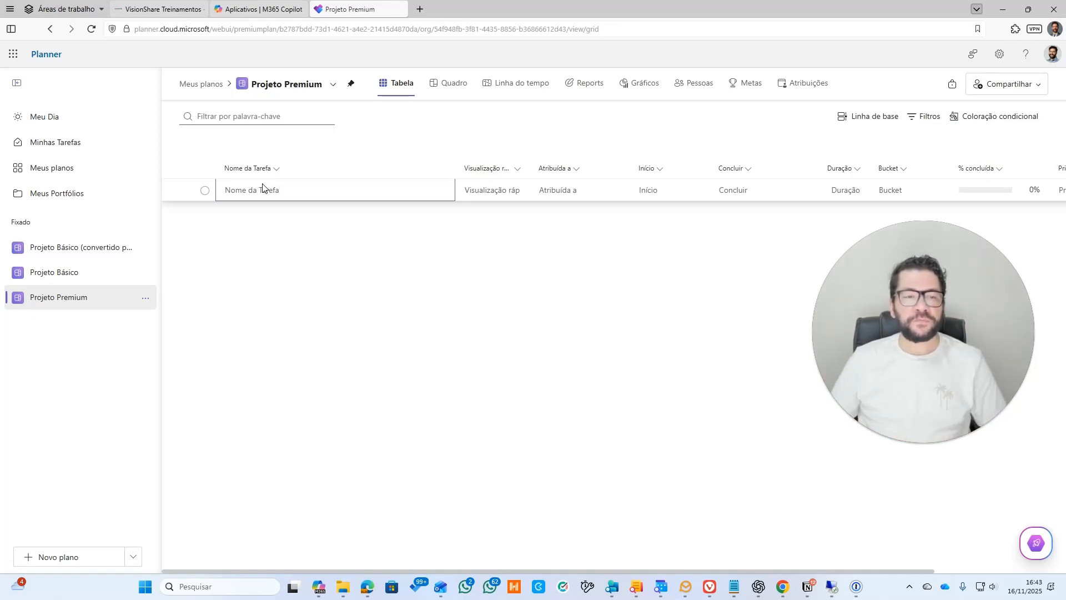
Step: Add a task named Tarefa A in the first row of the empty task table
{"action": "left_click", "coordinate": [271, 194]}
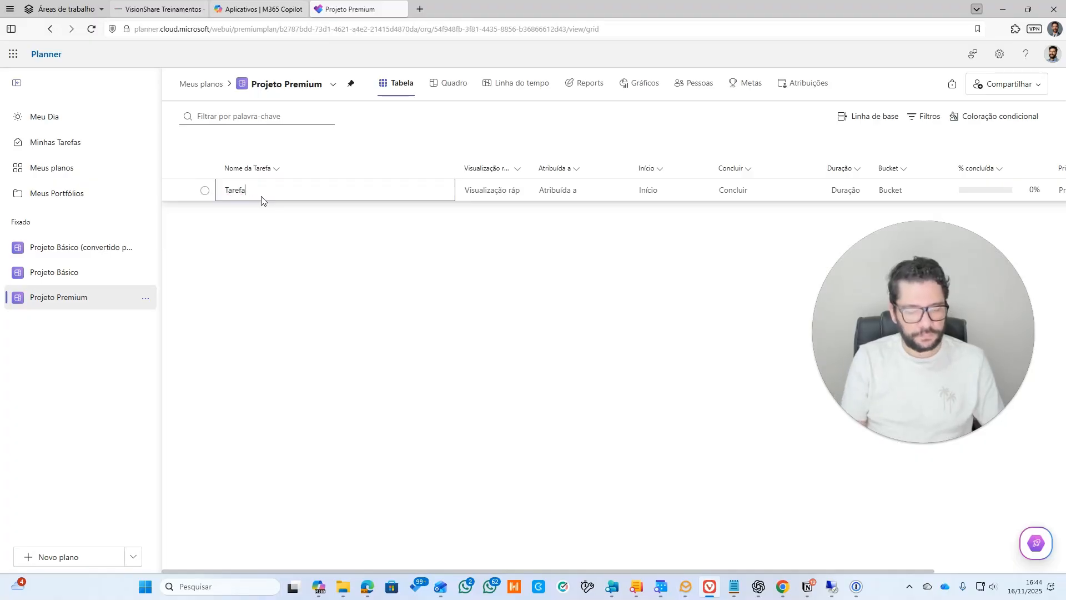
{"action": "key", "text": "Return"}
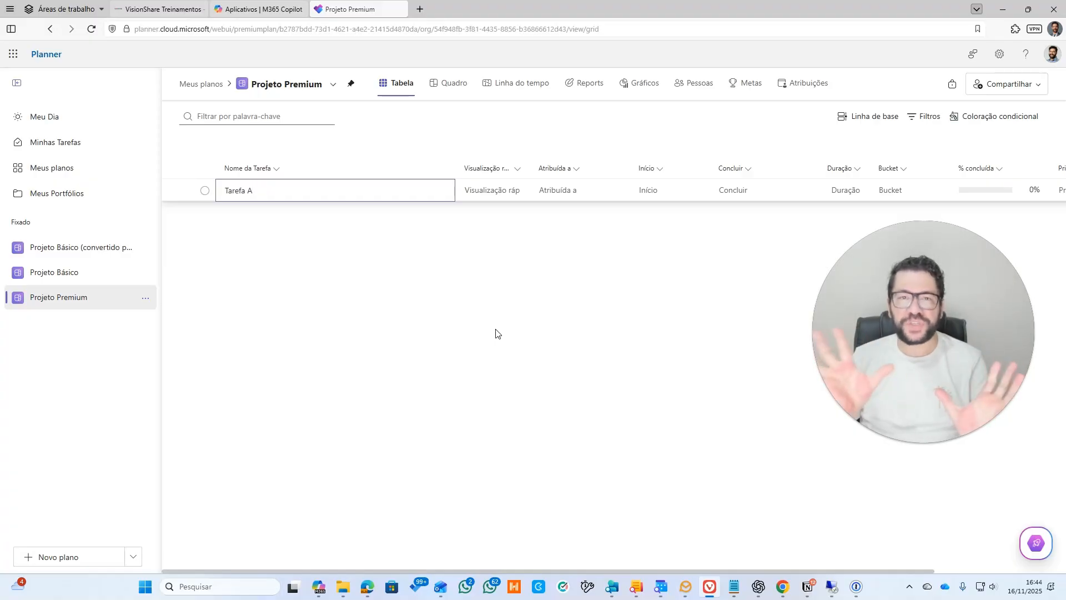
{"action": "key", "text": "Return"}
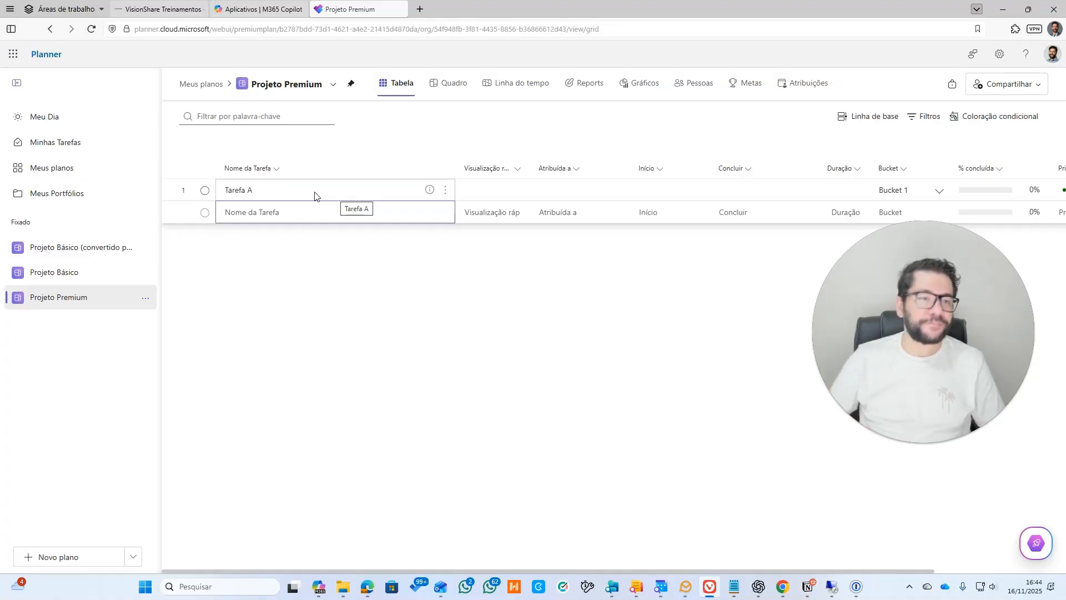
{"action": "left_click", "coordinate": [287, 194]}
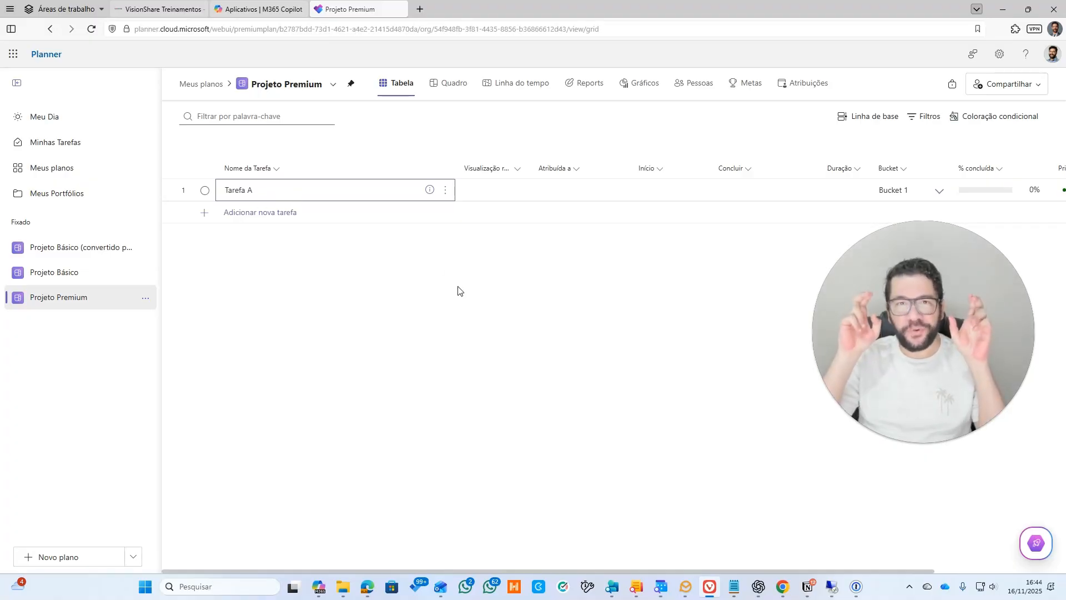
{"action": "right_click", "coordinate": [300, 195]}
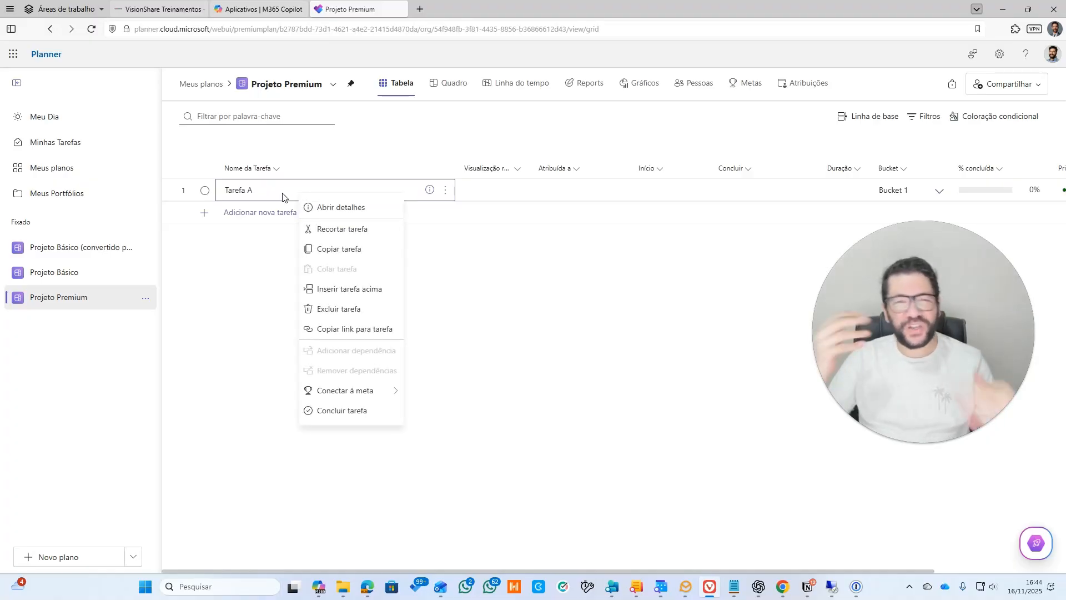
{"action": "left_click", "coordinate": [835, 294]}
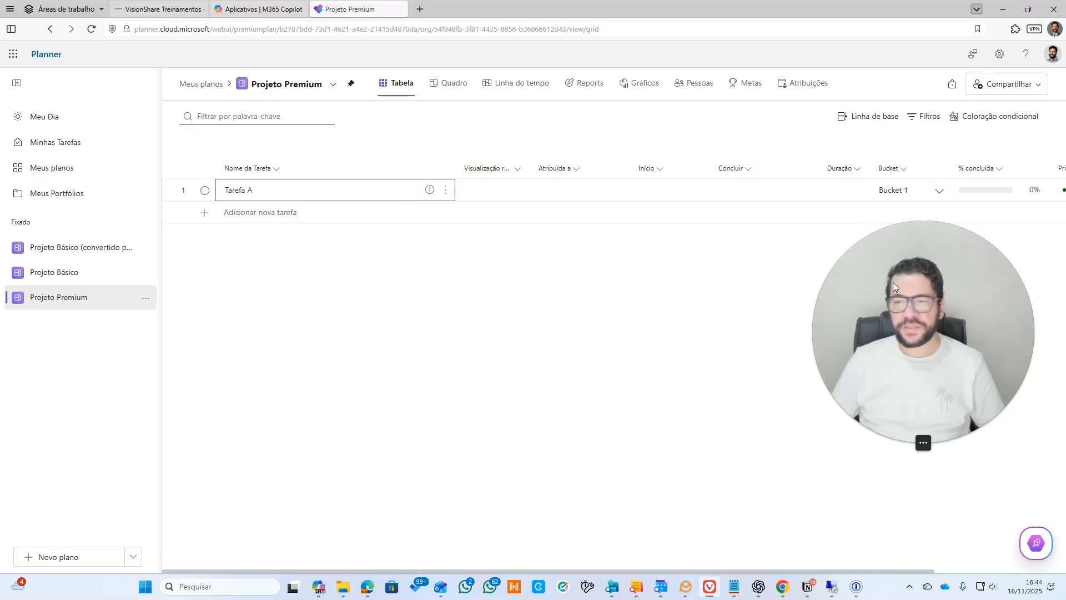
{"action": "left_click_drag", "start_coordinate": [893, 282], "coordinate": [508, 314]}
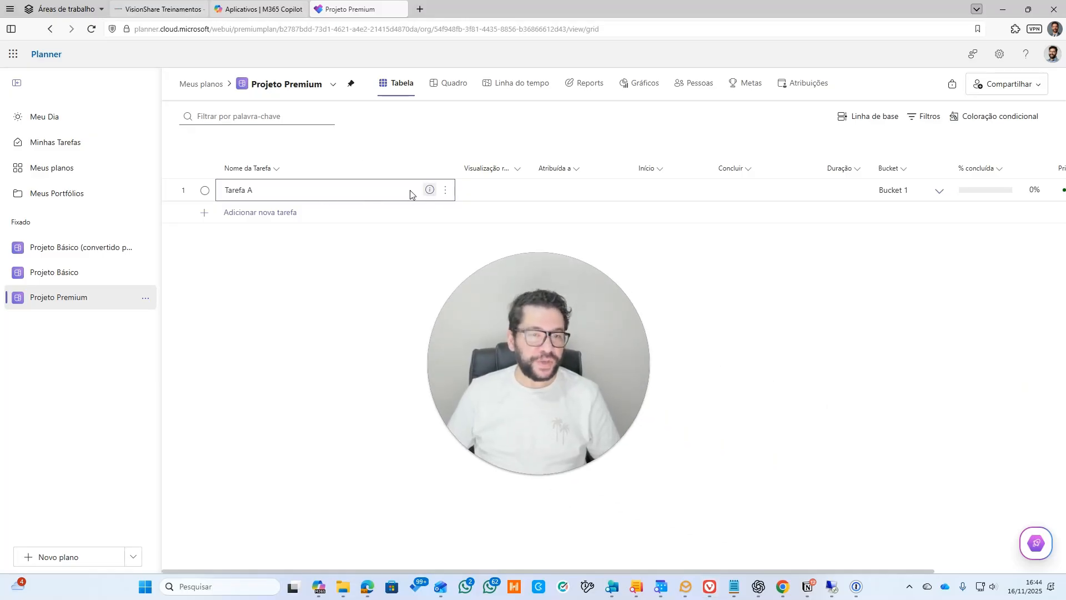
{"action": "left_click", "coordinate": [359, 194]}
{"action": "left_click", "coordinate": [355, 377]}
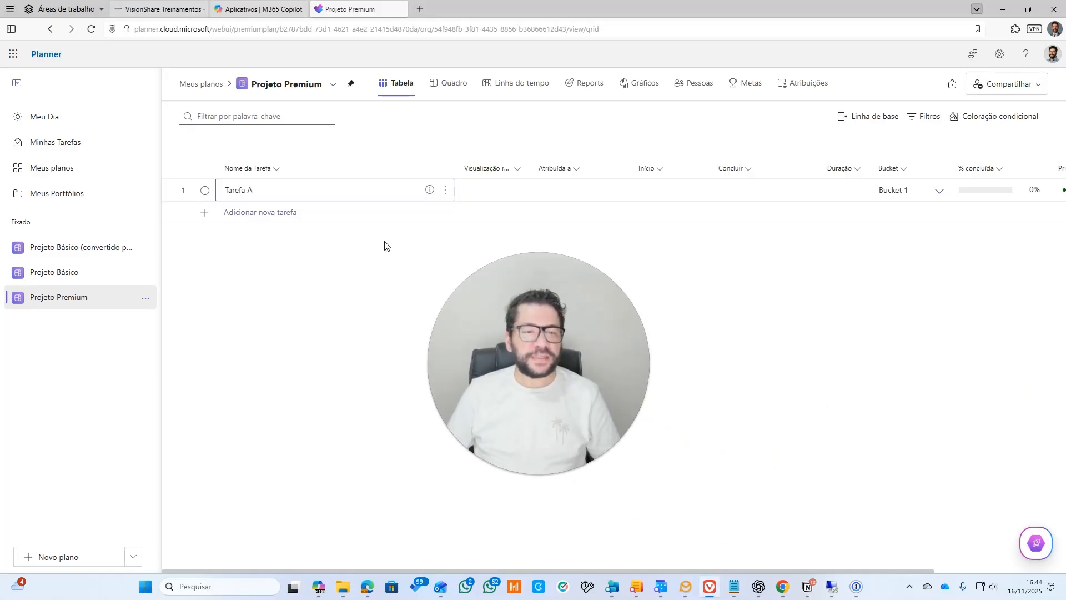
Step: Look through the details of Tarefa A, delete the task from there and dismiss the deletion notice
{"action": "left_click", "coordinate": [430, 190]}
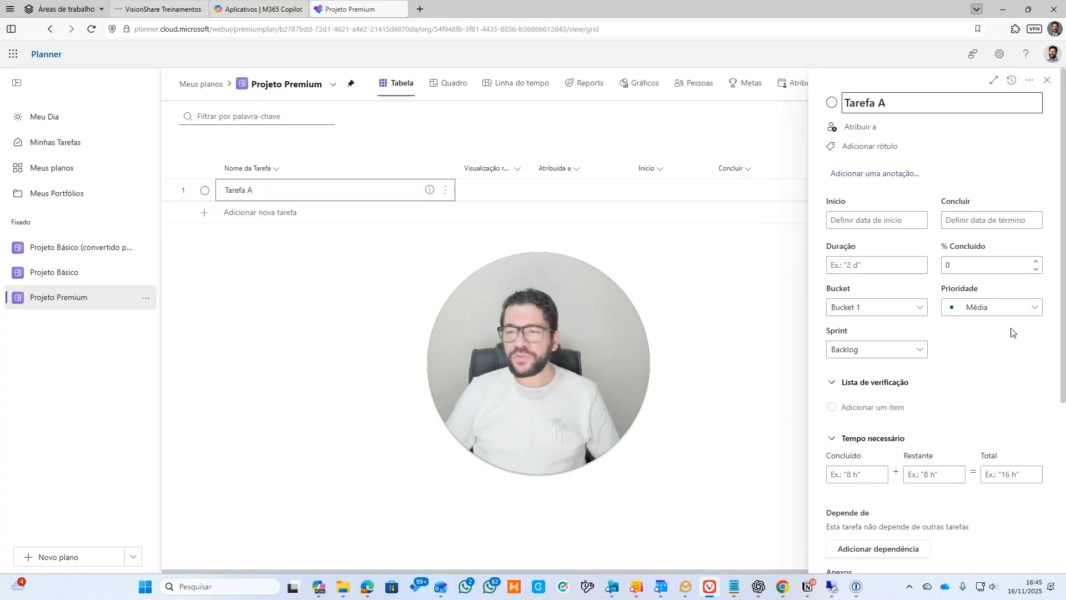
{"action": "scroll", "coordinate": [1008, 209], "scroll_direction": "down", "scroll_amount": 5}
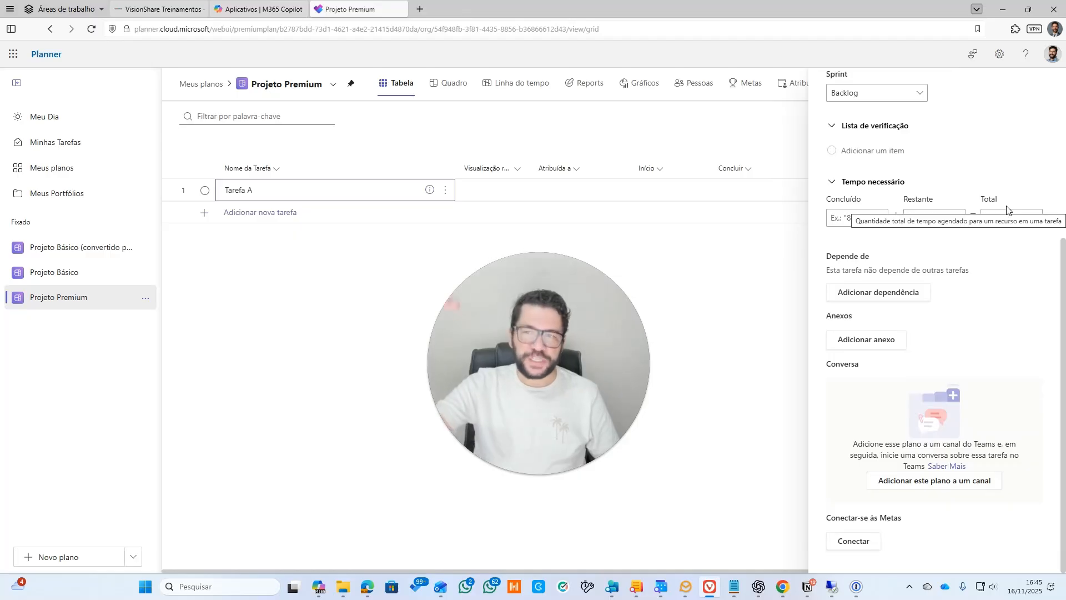
{"action": "scroll", "coordinate": [1008, 209], "scroll_direction": "up", "scroll_amount": 5}
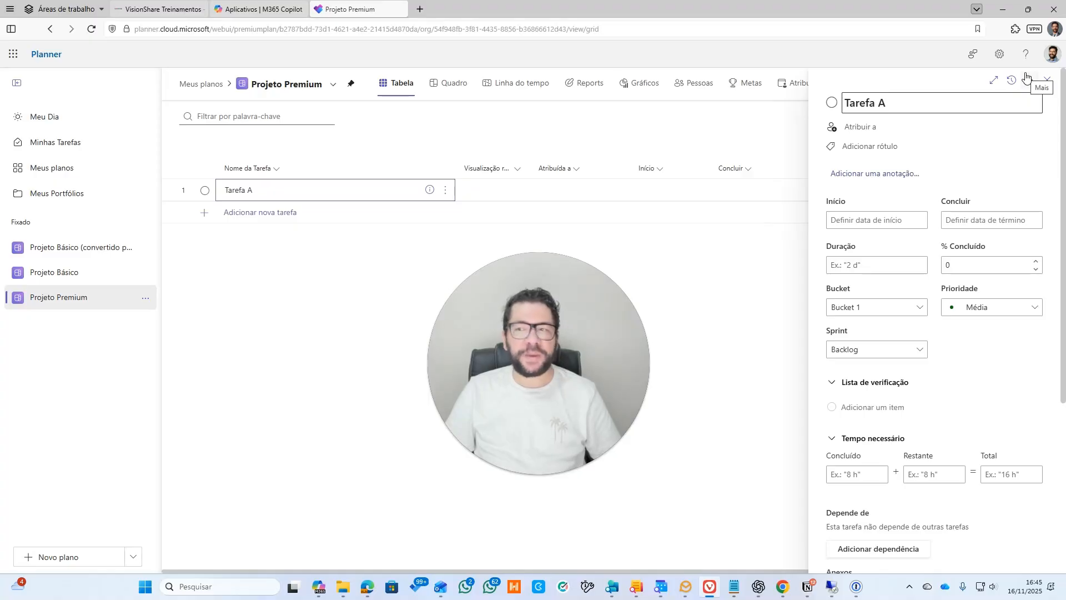
{"action": "left_click", "coordinate": [1028, 82]}
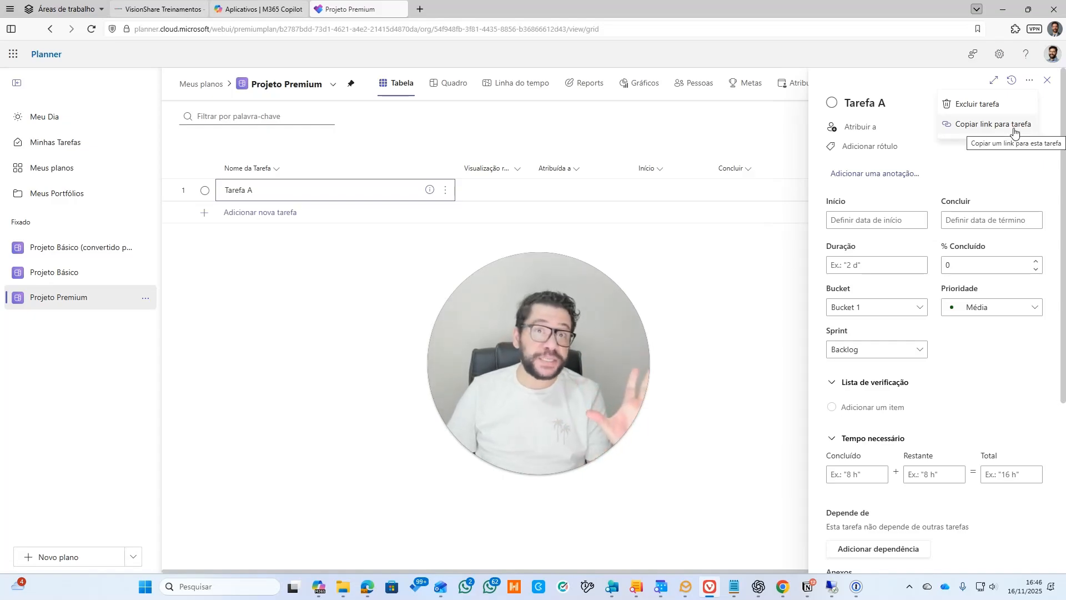
{"action": "left_click", "coordinate": [989, 105]}
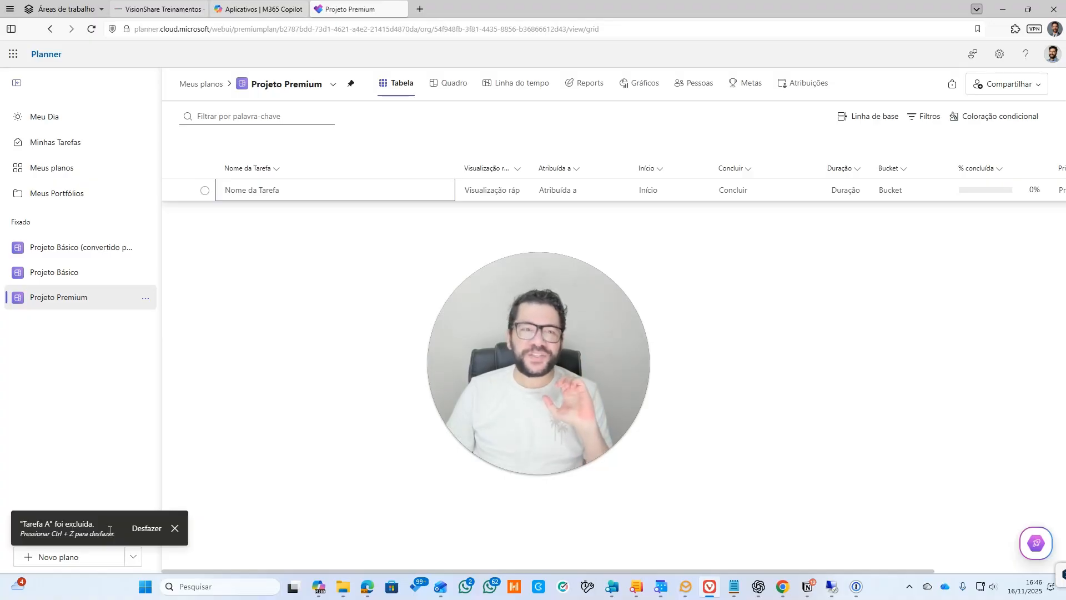
{"action": "left_click", "coordinate": [174, 529]}
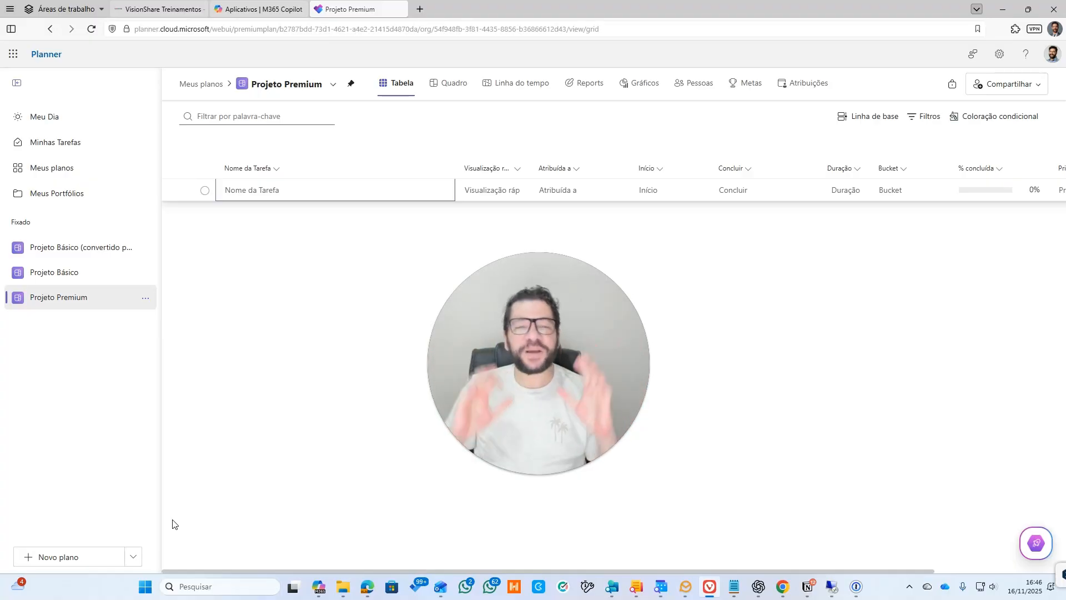
Step: Create a task named Tarefa A in the plan's table
{"action": "left_click", "coordinate": [314, 194]}
{"action": "left_click", "coordinate": [319, 267]}
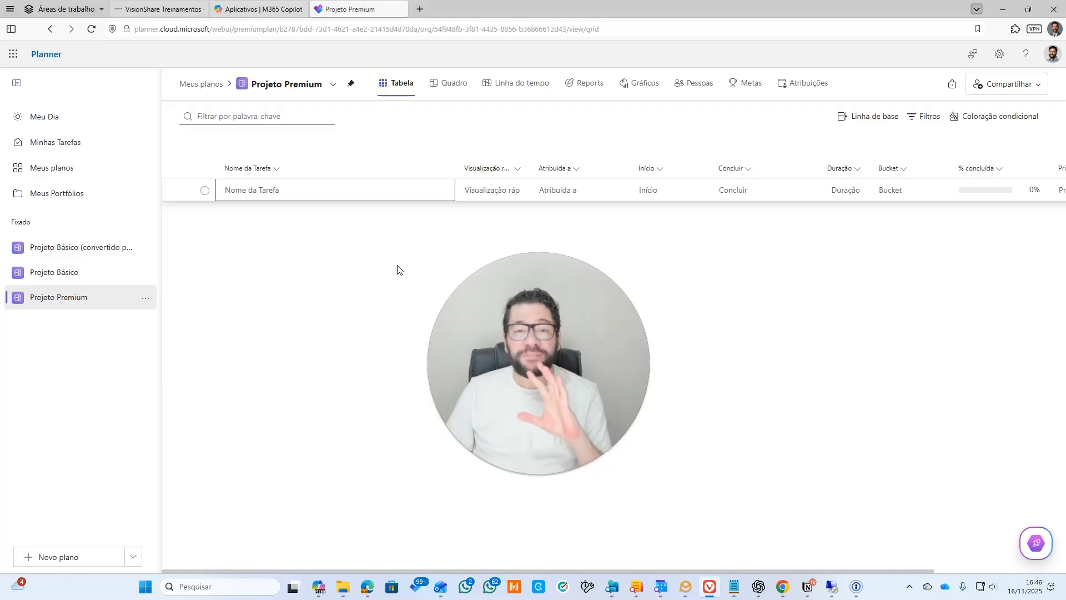
{"action": "left_click", "coordinate": [330, 196]}
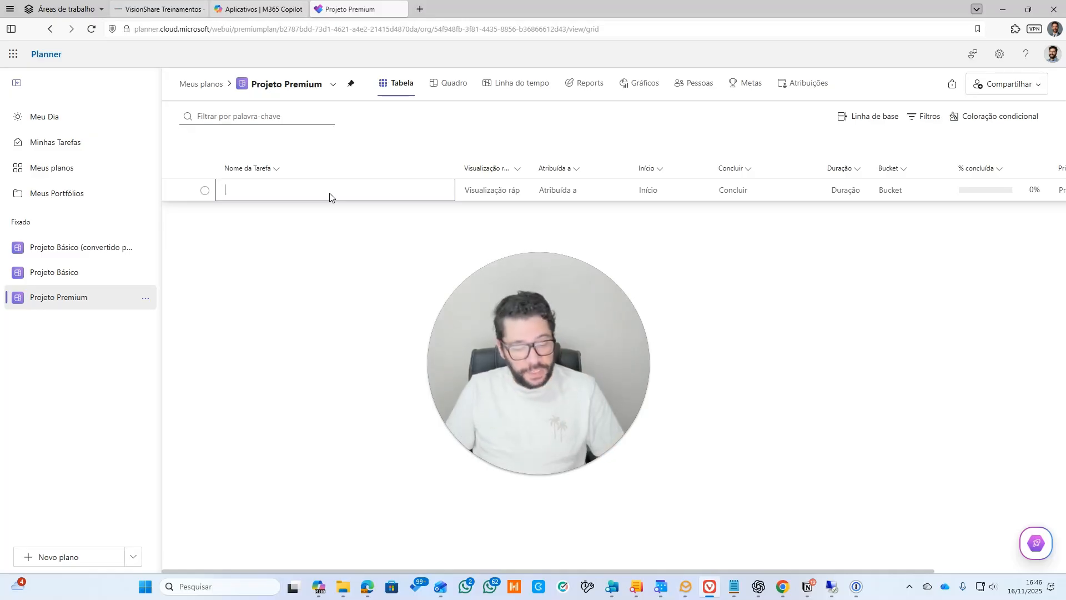
{"action": "type", "text": "Tarefa A"}
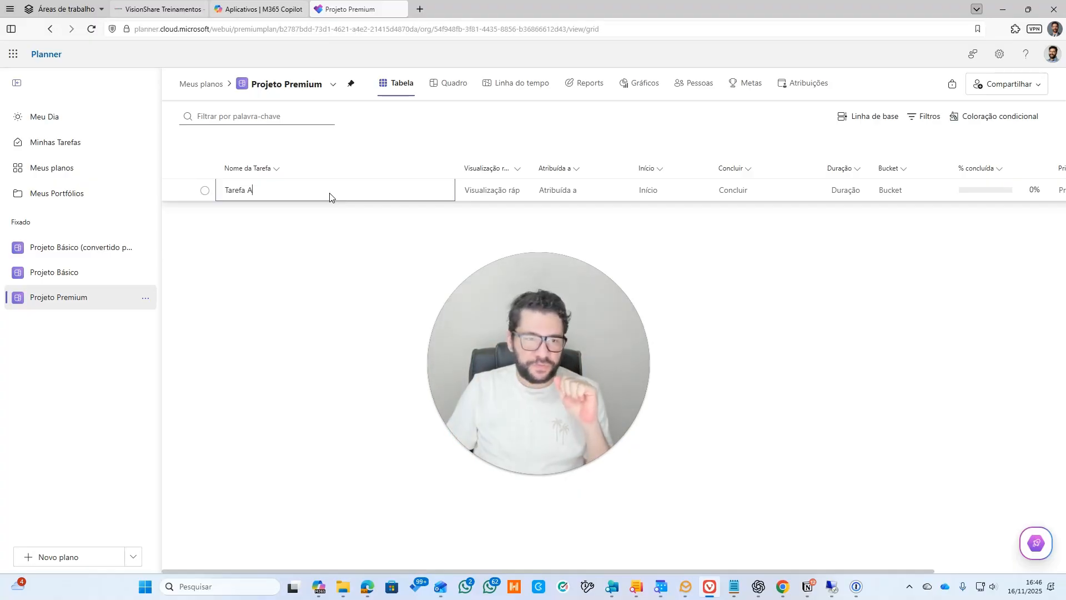
{"action": "key", "text": "Return"}
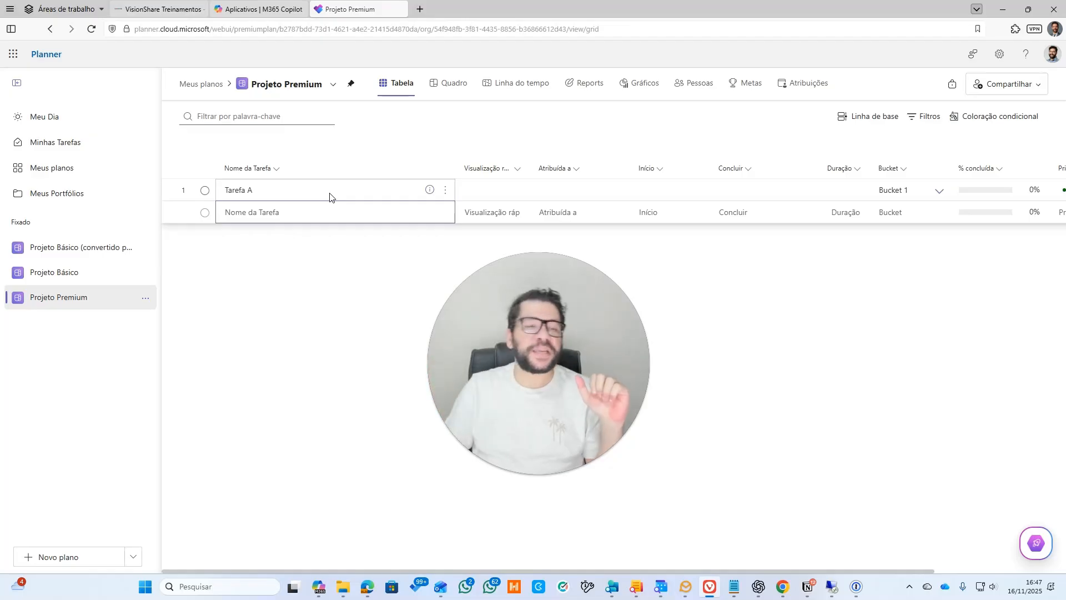
Step: Add a second task named Tarefa B below Tarefa A
{"action": "left_click", "coordinate": [272, 221]}
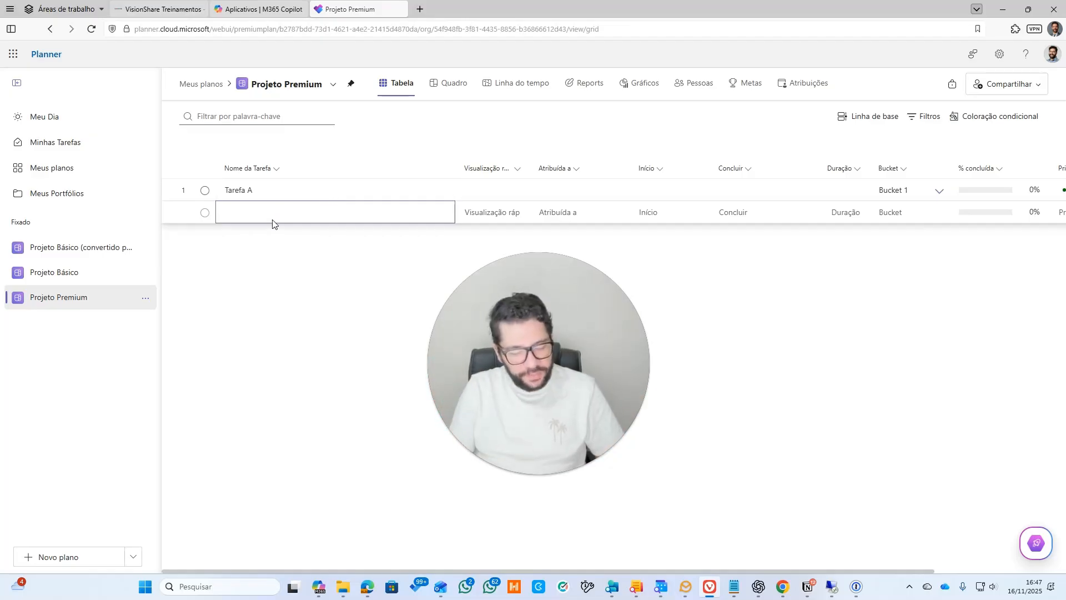
{"action": "type", "text": "Tarefa "}
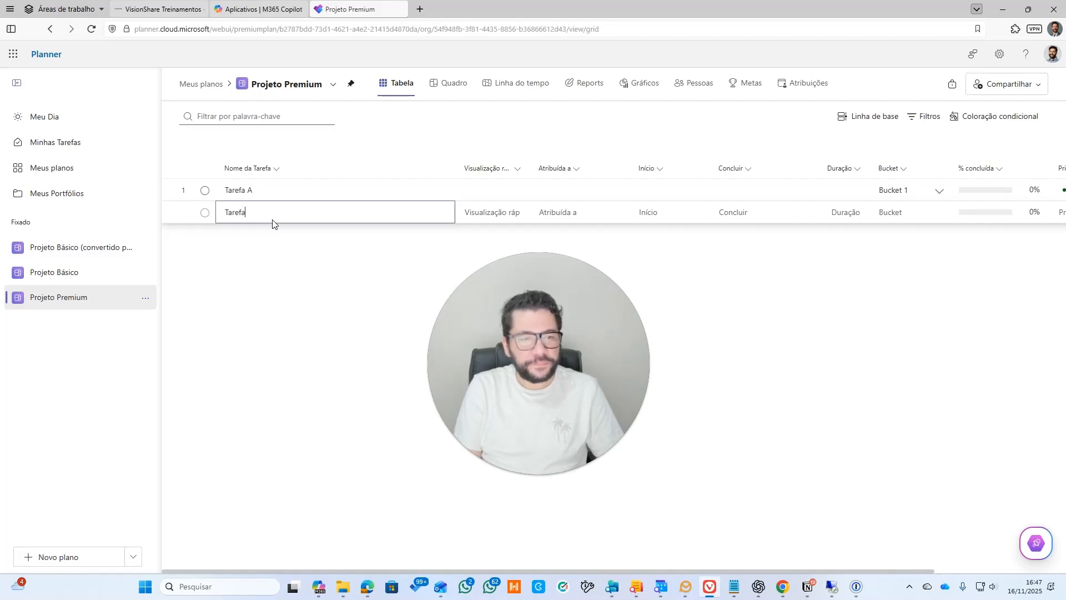
{"action": "type", "text": "B"}
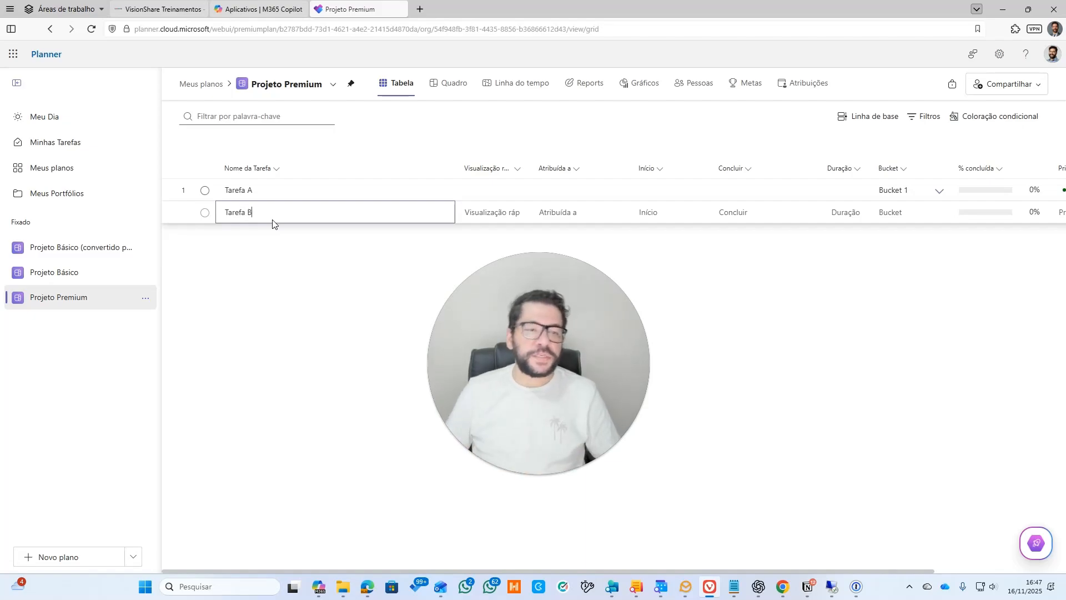
{"action": "key", "text": "Return"}
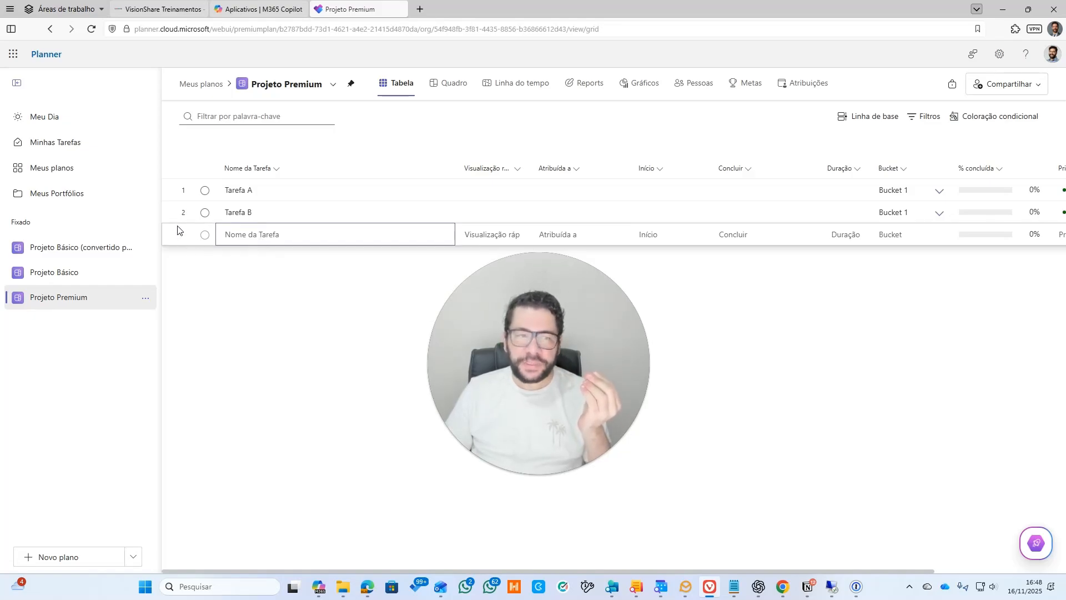
Step: Add a third task named Tarefa C below Tarefa B
{"action": "left_click", "coordinate": [246, 236]}
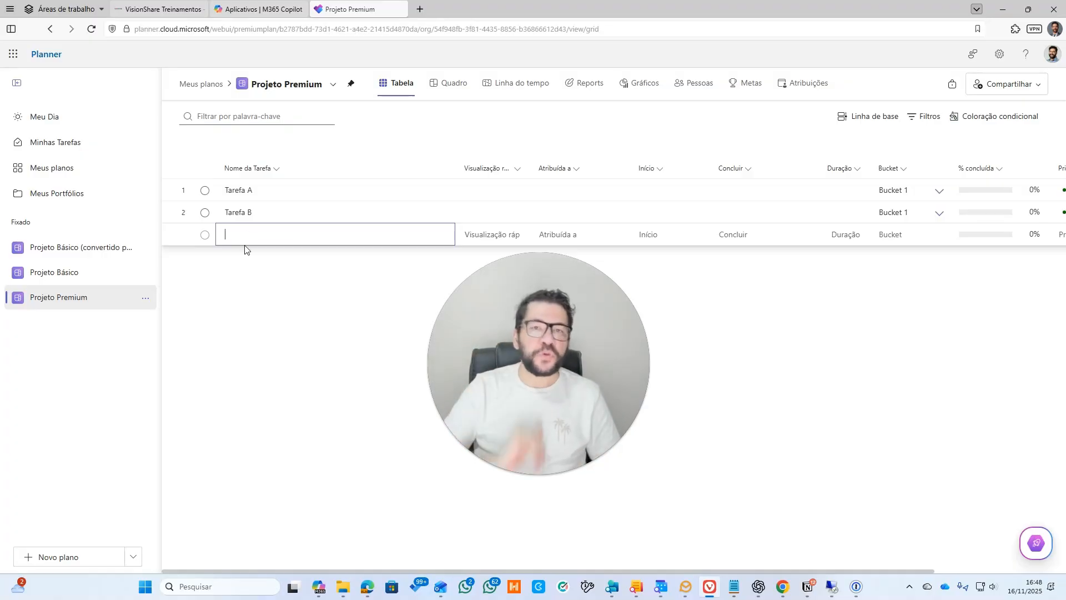
{"action": "type", "text": "Ta"}
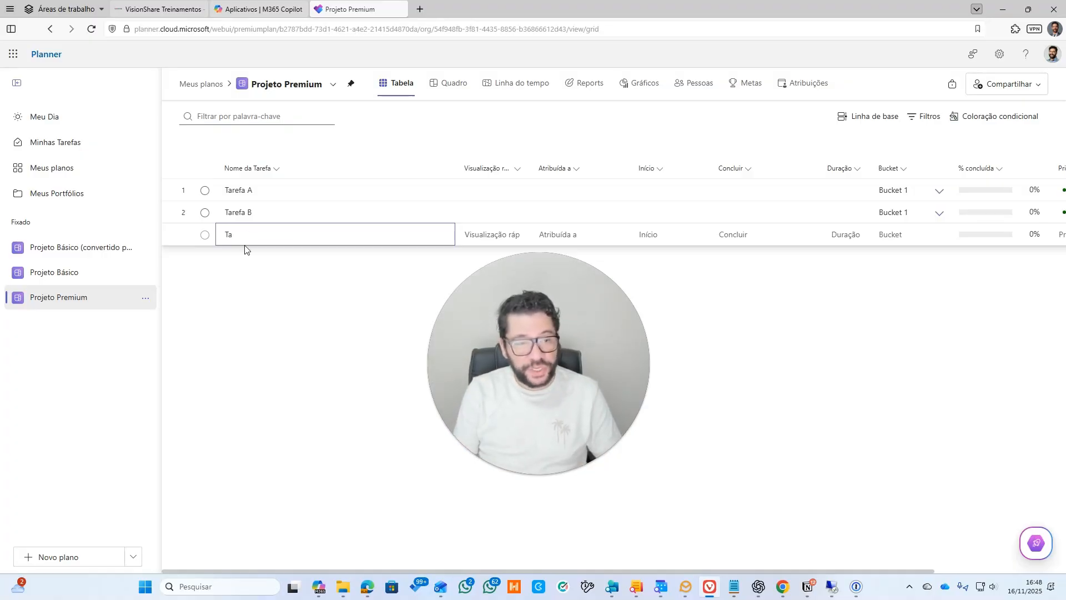
{"action": "type", "text": "refa "}
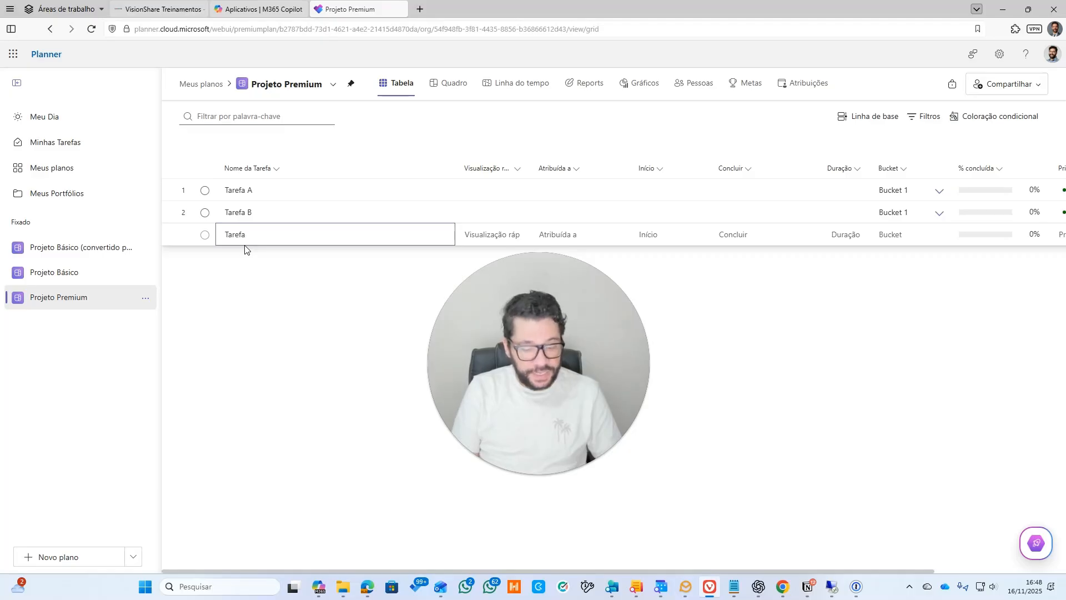
{"action": "type", "text": "C"}
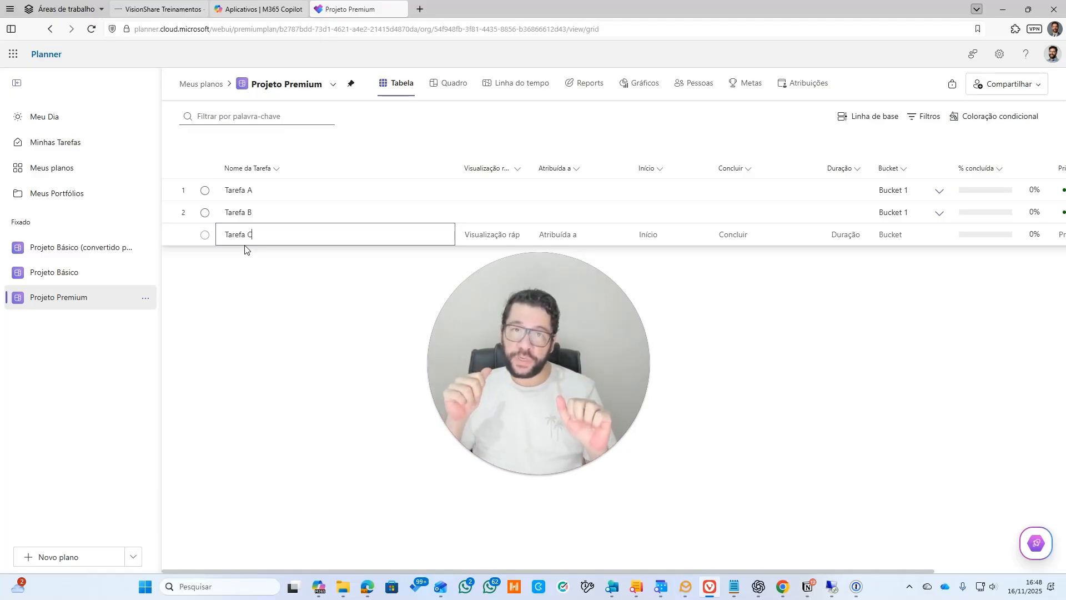
{"action": "key", "text": "Return"}
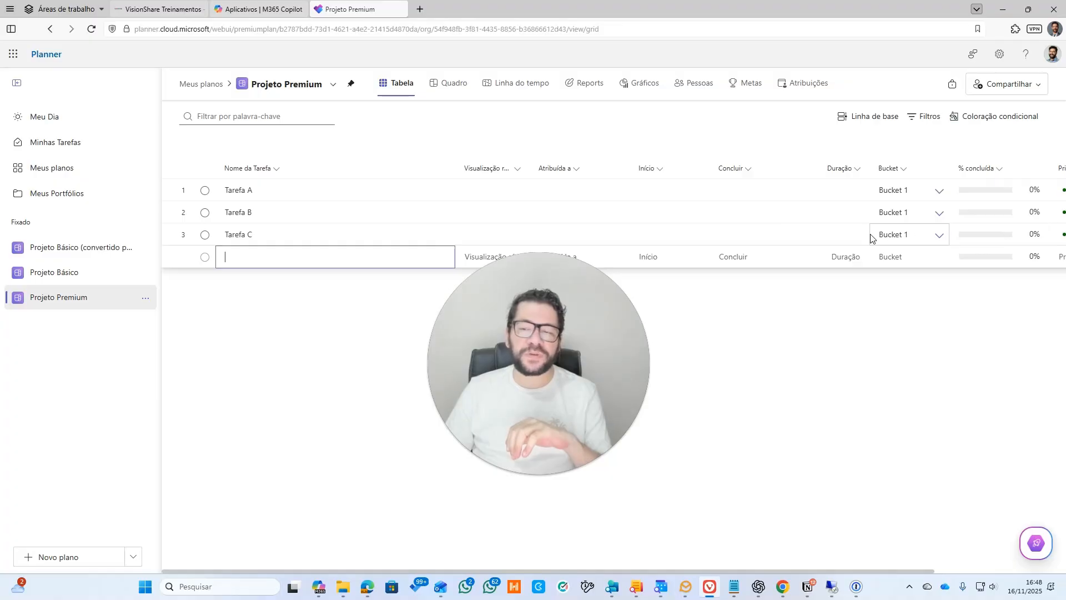
{"action": "left_click", "coordinate": [262, 260]}
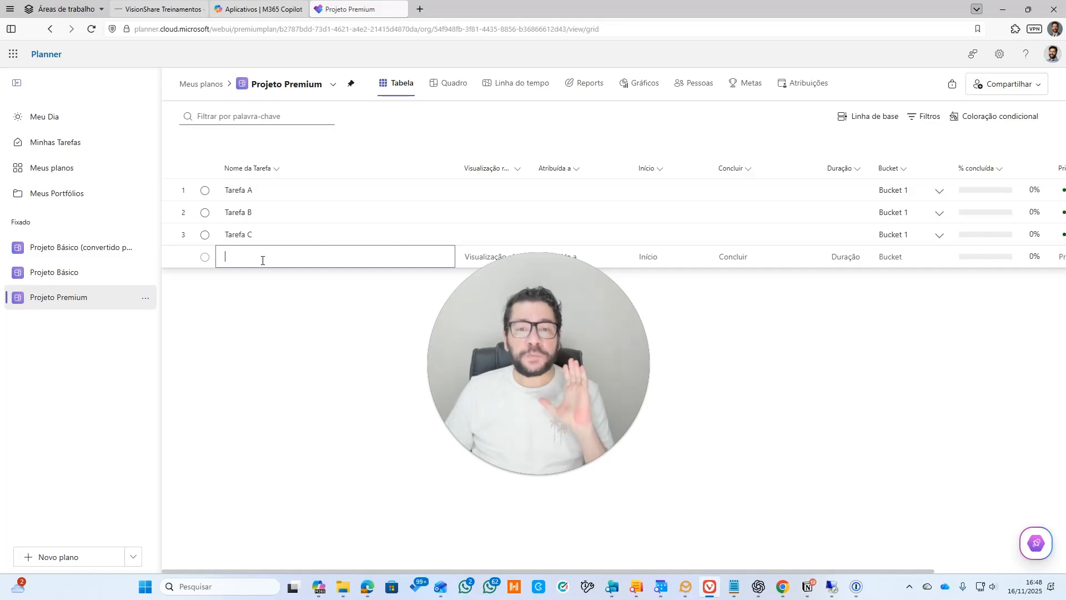
{"action": "left_click_drag", "start_coordinate": [426, 361], "coordinate": [866, 397]}
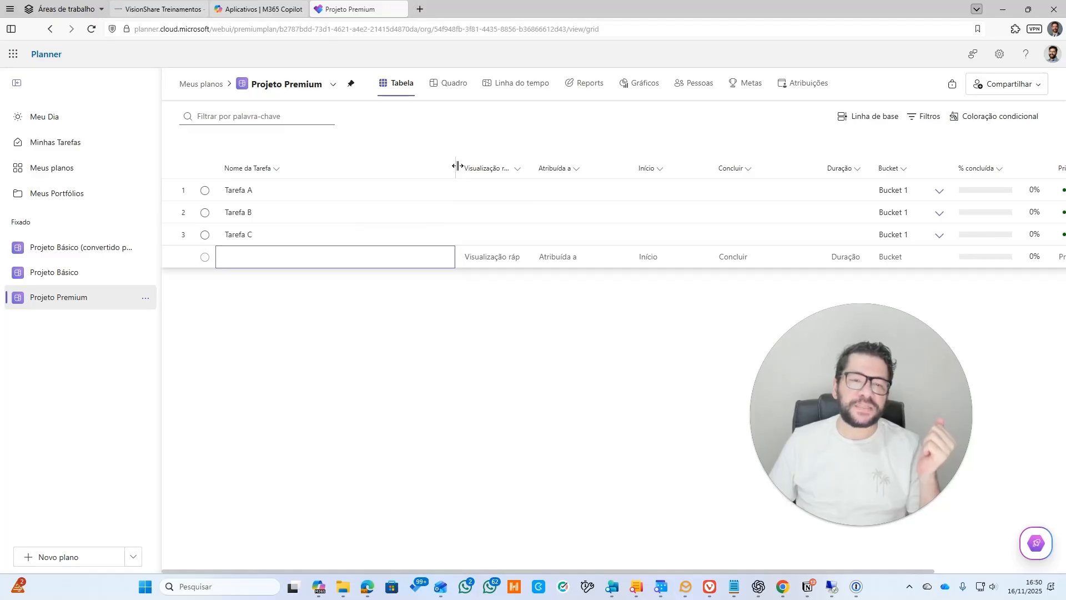
Step: Narrow the Nome da Tarefa column, trying several widths, so that more of the table's other columns fit in view
{"action": "left_click_drag", "start_coordinate": [456, 167], "coordinate": [294, 167]}
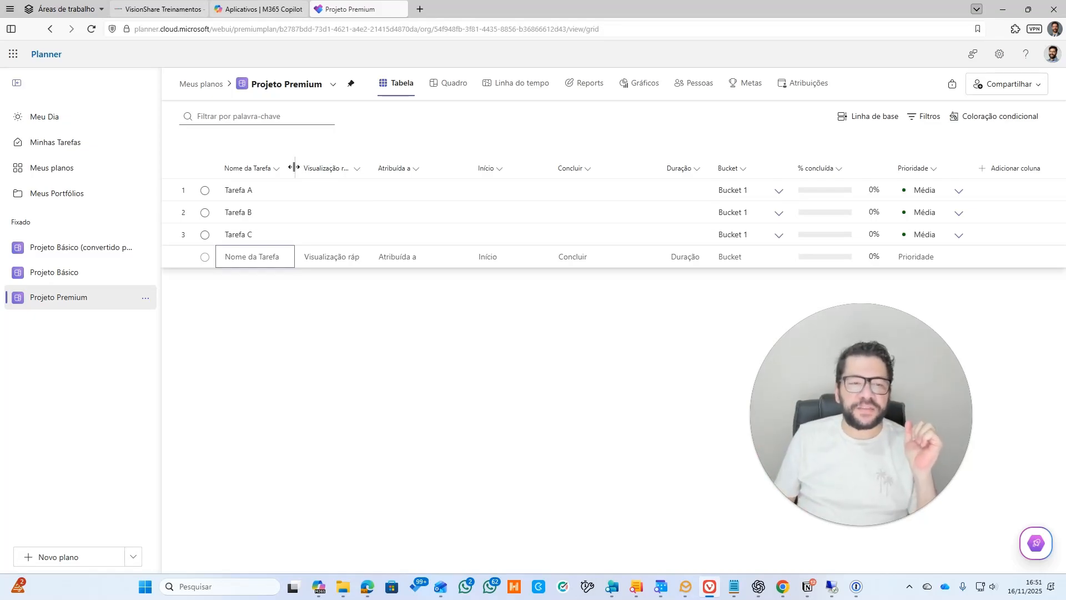
{"action": "left_click_drag", "start_coordinate": [293, 167], "coordinate": [324, 169]}
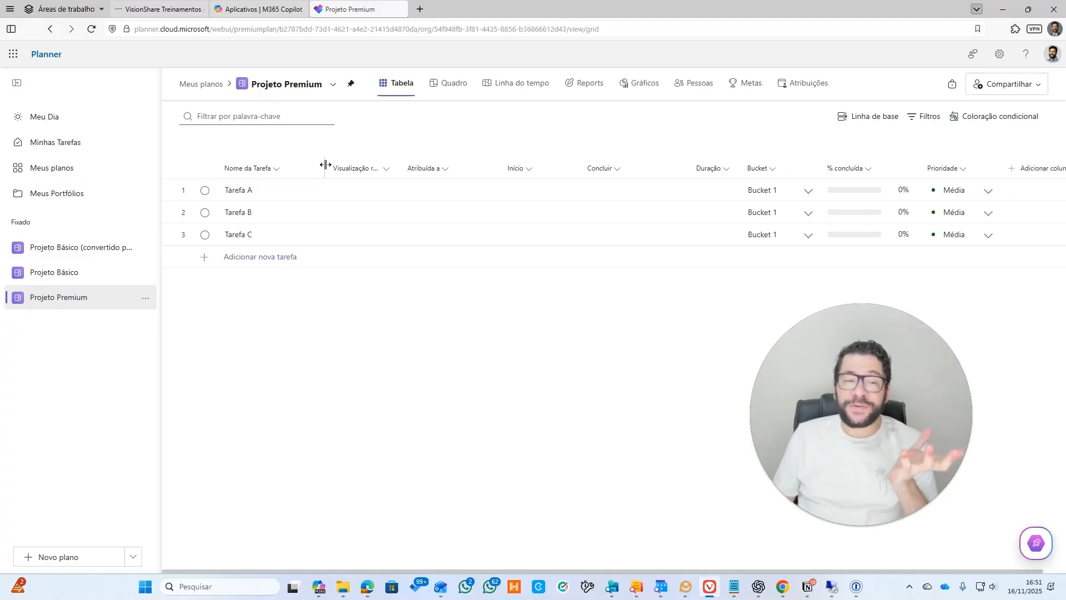
{"action": "left_click_drag", "start_coordinate": [326, 165], "coordinate": [295, 168]}
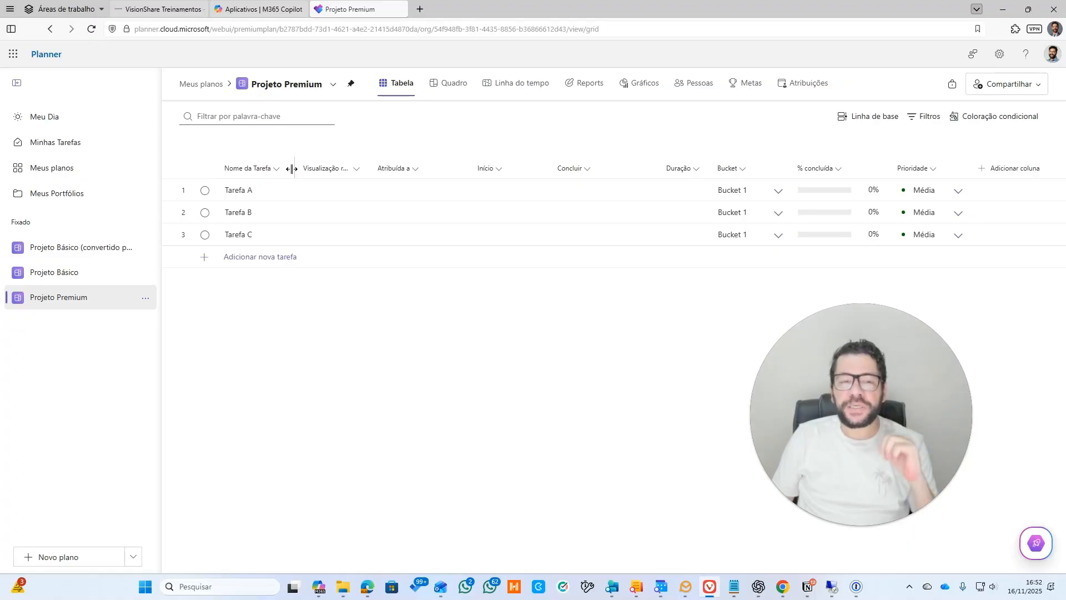
{"action": "left_click_drag", "start_coordinate": [292, 169], "coordinate": [305, 169]}
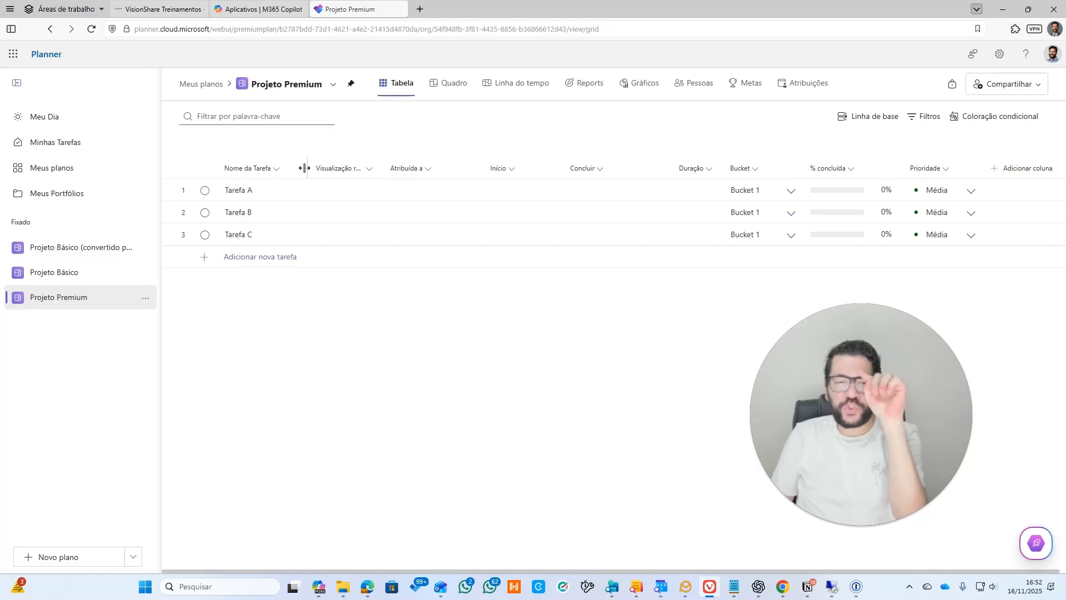
{"action": "left_click_drag", "start_coordinate": [304, 168], "coordinate": [366, 169]}
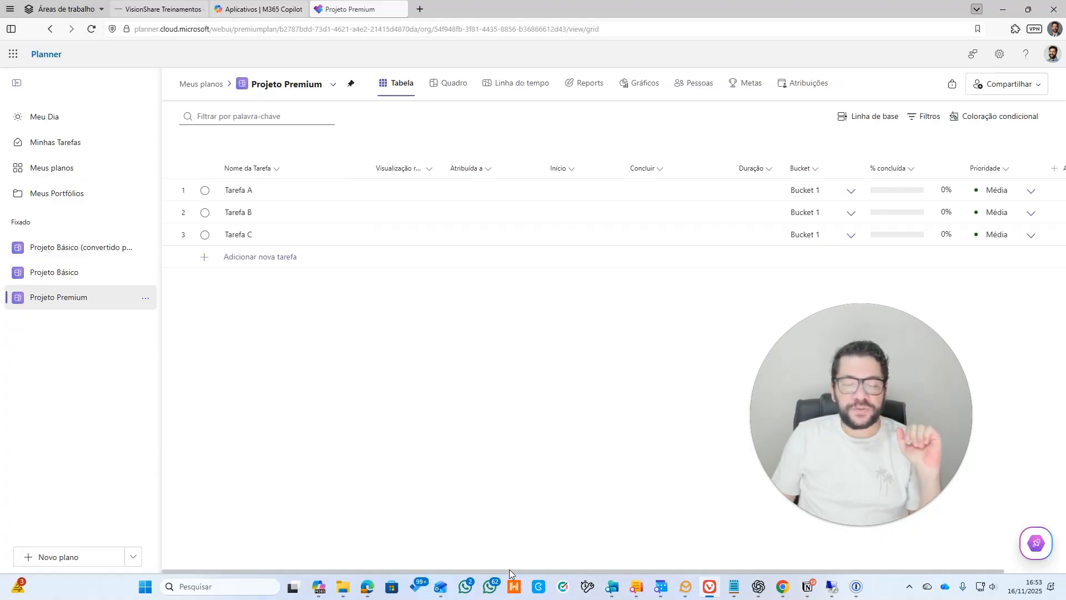
{"action": "left_click_drag", "start_coordinate": [508, 568], "coordinate": [415, 572]}
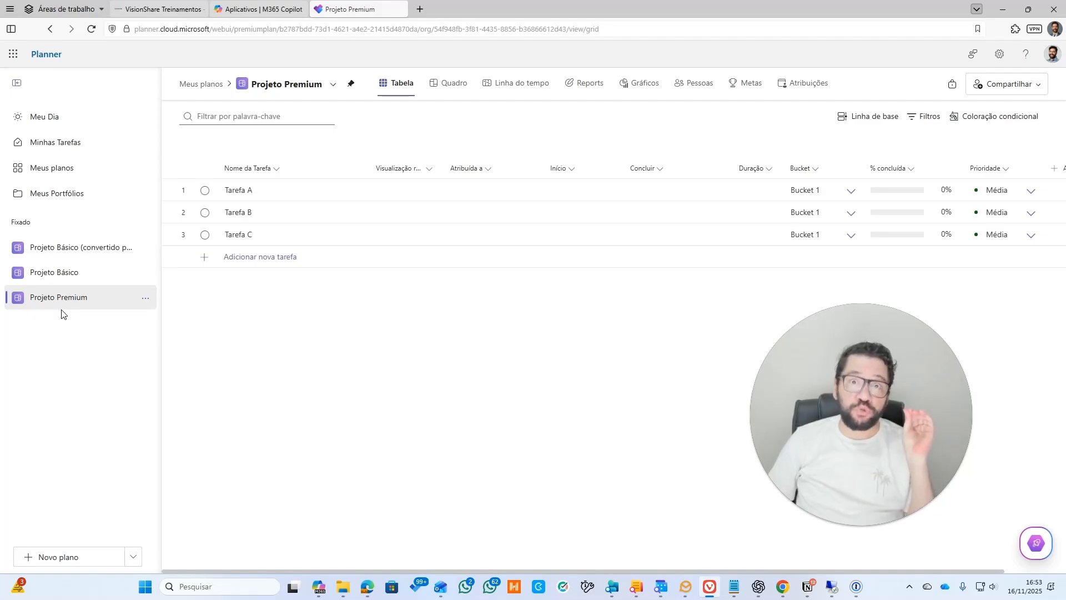
Step: Glance at the Microsoft 365 app list and collapse the side navigation to give the table more width
{"action": "left_click", "coordinate": [13, 58]}
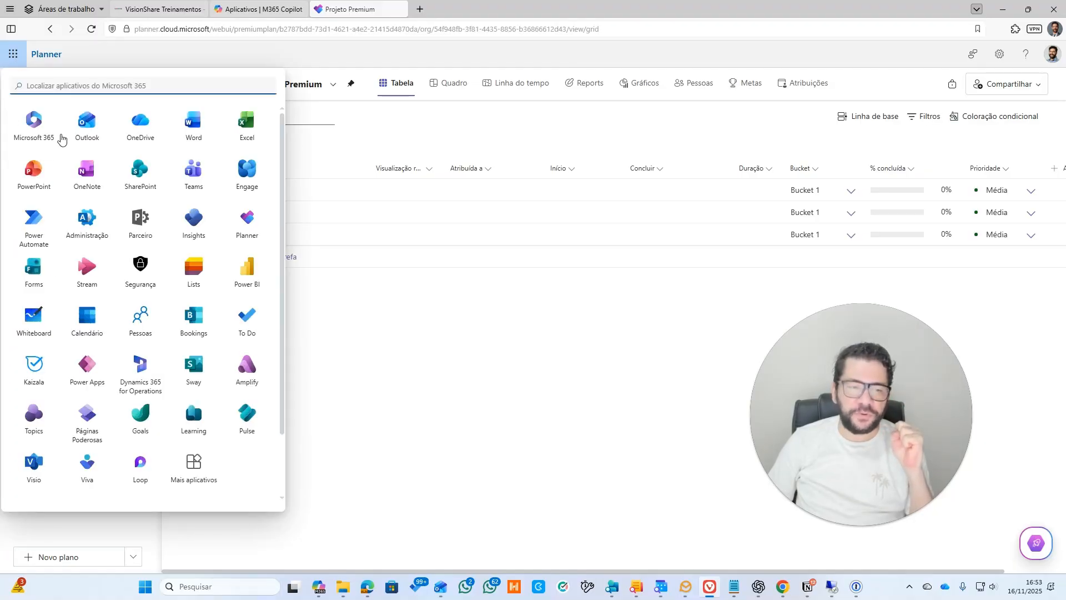
{"action": "left_click", "coordinate": [209, 50]}
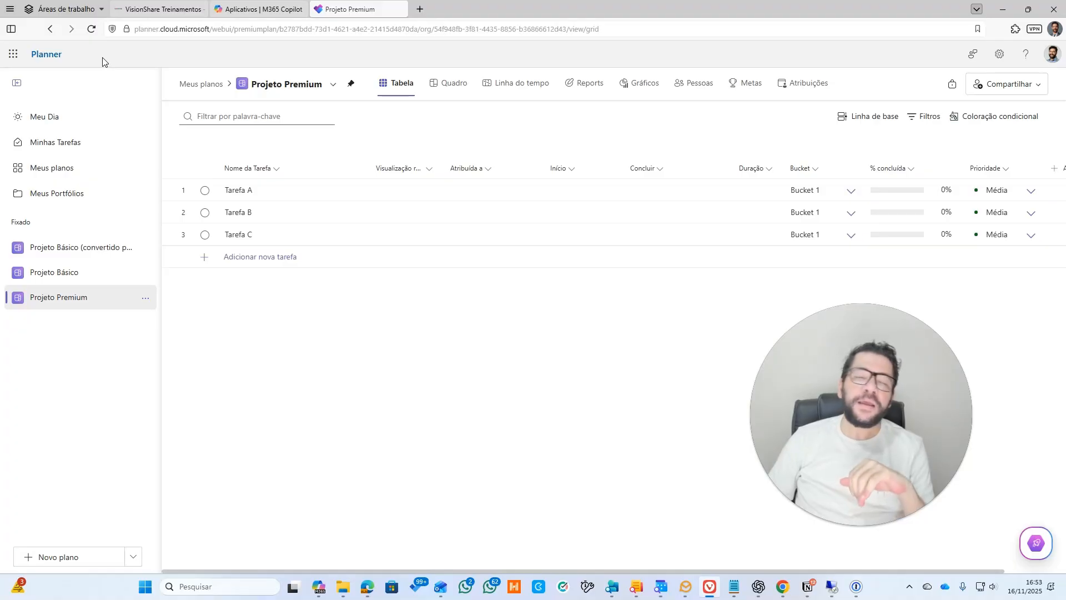
{"action": "left_click", "coordinate": [17, 85]}
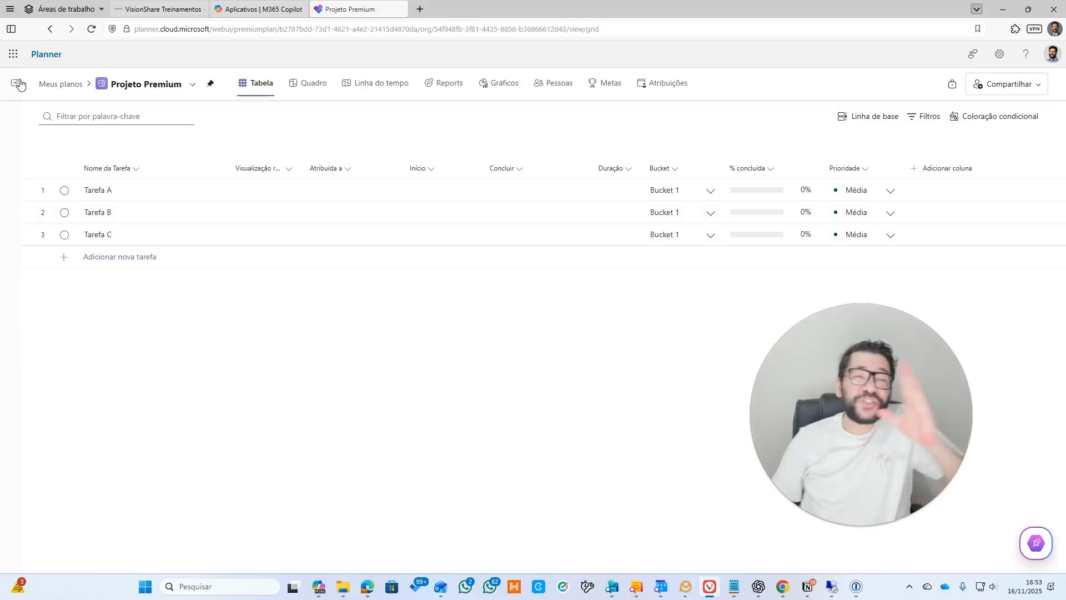
{"action": "left_click", "coordinate": [17, 84]}
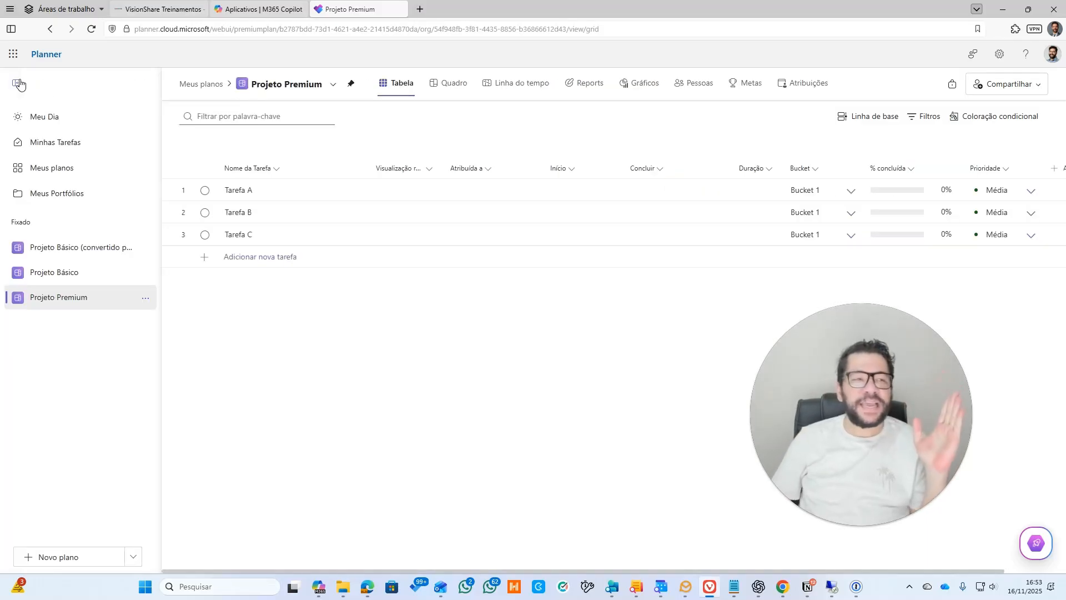
{"action": "left_click", "coordinate": [18, 84]}
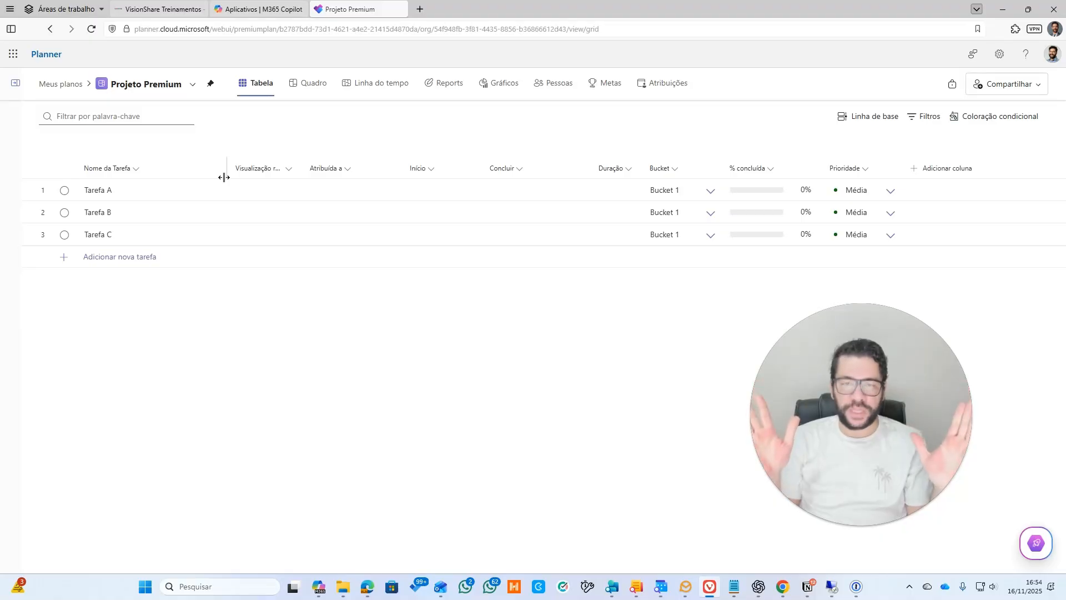
{"action": "left_click", "coordinate": [14, 84]}
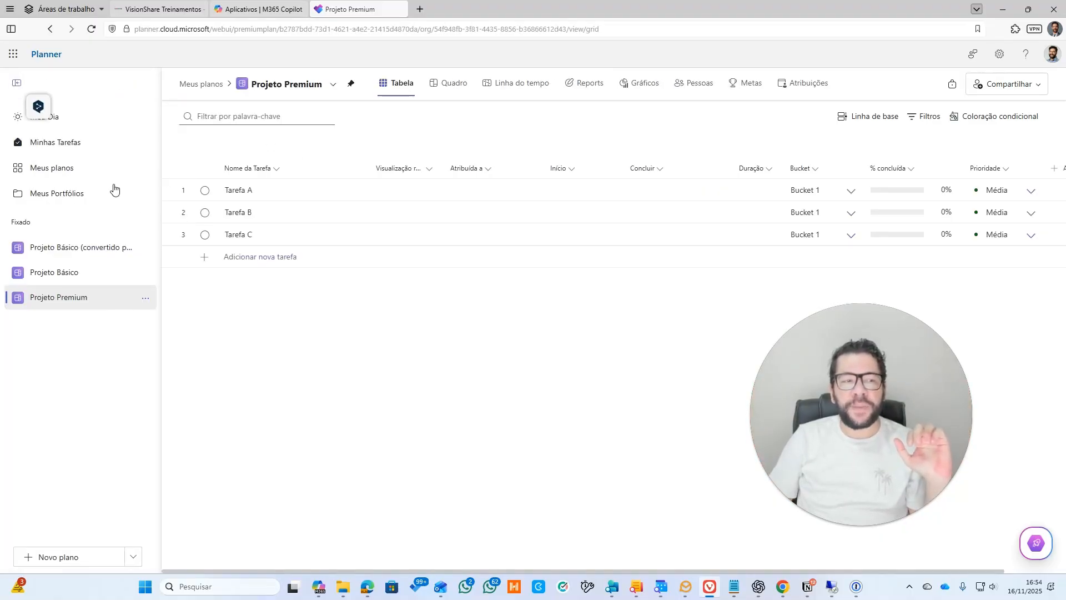
{"action": "left_click", "coordinate": [17, 82]}
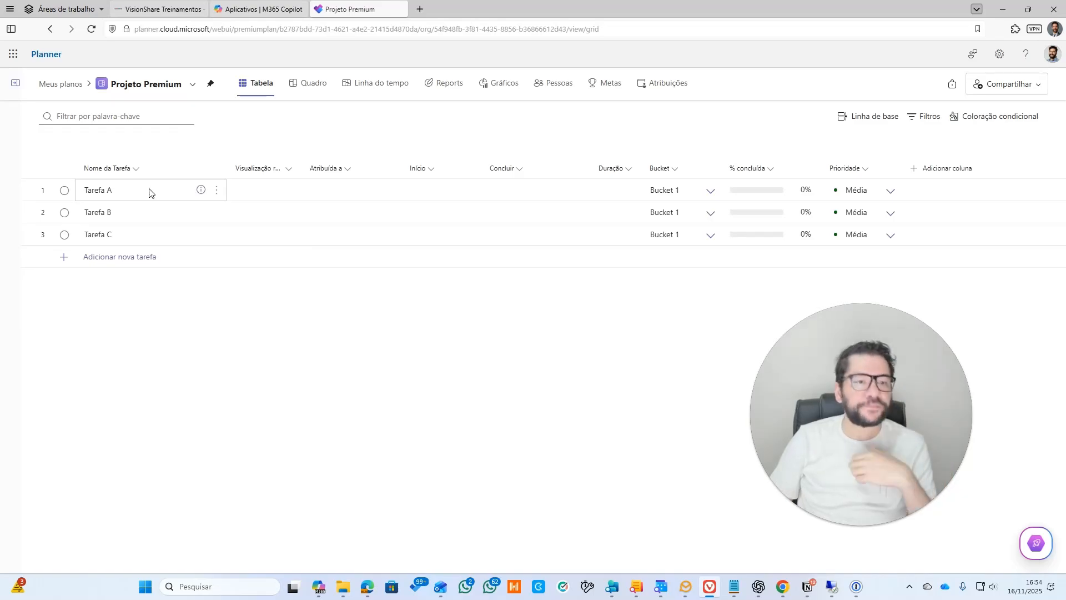
Step: Widen the Visualização rápida column to fit its full heading and make the Nome da Tarefa column slightly wider
{"action": "mouse_move", "coordinate": [225, 169]}
{"action": "left_mouse_down"}
{"action": "mouse_move", "coordinate": [469, 164]}
{"action": "mouse_move", "coordinate": [861, 183]}
{"action": "mouse_move", "coordinate": [416, 181]}
{"action": "mouse_move", "coordinate": [262, 167]}
{"action": "mouse_move", "coordinate": [805, 188]}
{"action": "mouse_move", "coordinate": [980, 169]}
{"action": "mouse_move", "coordinate": [181, 168]}
{"action": "mouse_move", "coordinate": [209, 168]}
{"action": "left_mouse_up"}
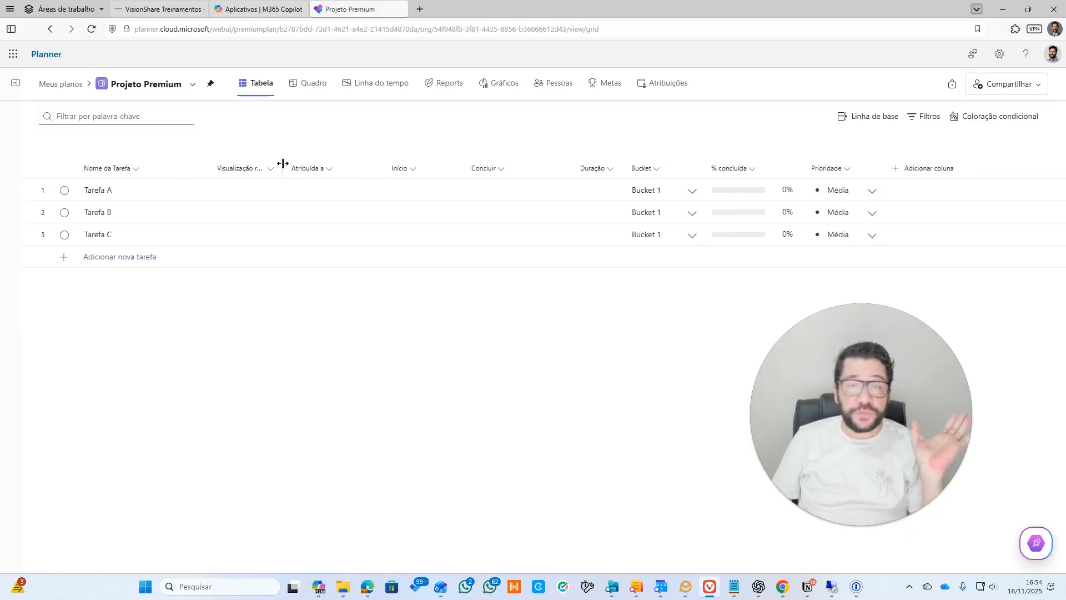
{"action": "left_click_drag", "start_coordinate": [283, 163], "coordinate": [319, 161]}
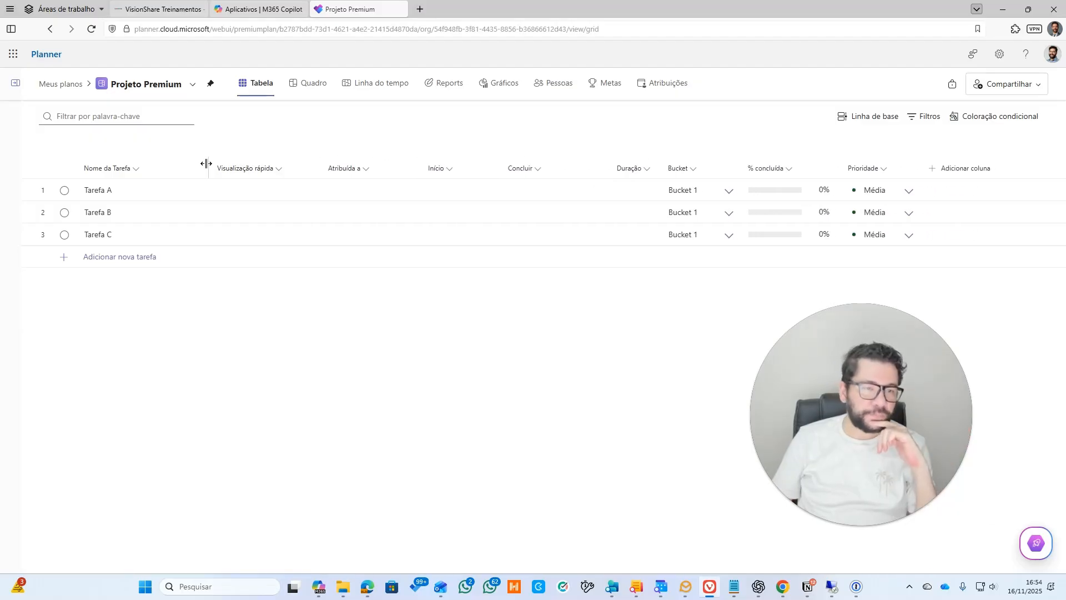
{"action": "left_click_drag", "start_coordinate": [206, 164], "coordinate": [249, 166]}
Step: Rename Tarefa A as "Coletar informações das bases de dados e trazer para a aplicação de Business Intellignece para, por último, gerar as KPI's"
{"action": "left_click", "coordinate": [148, 195]}
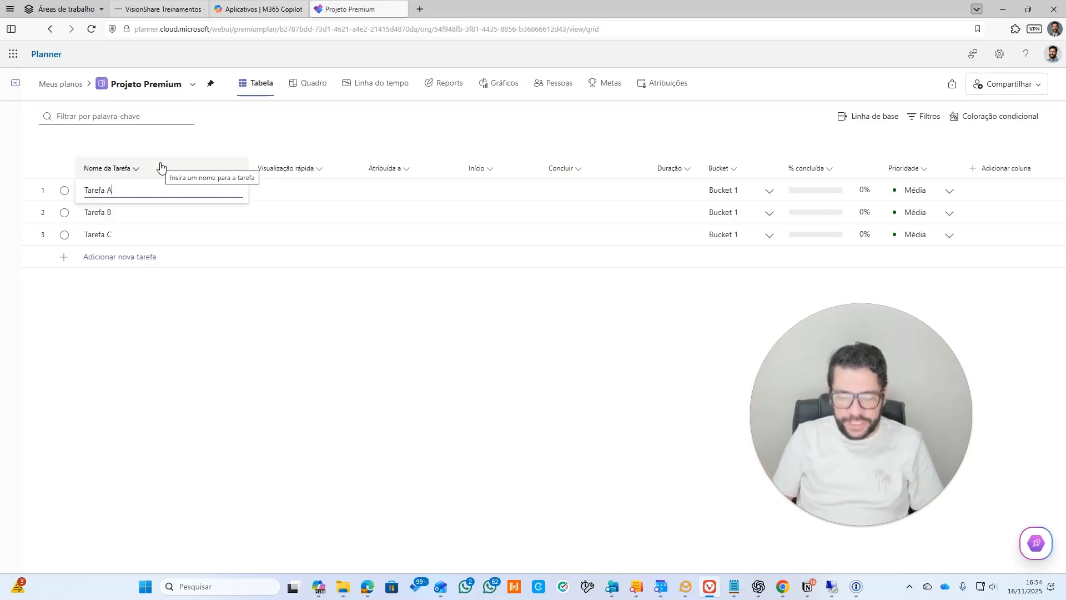
{"action": "key", "text": "BackSpace"}
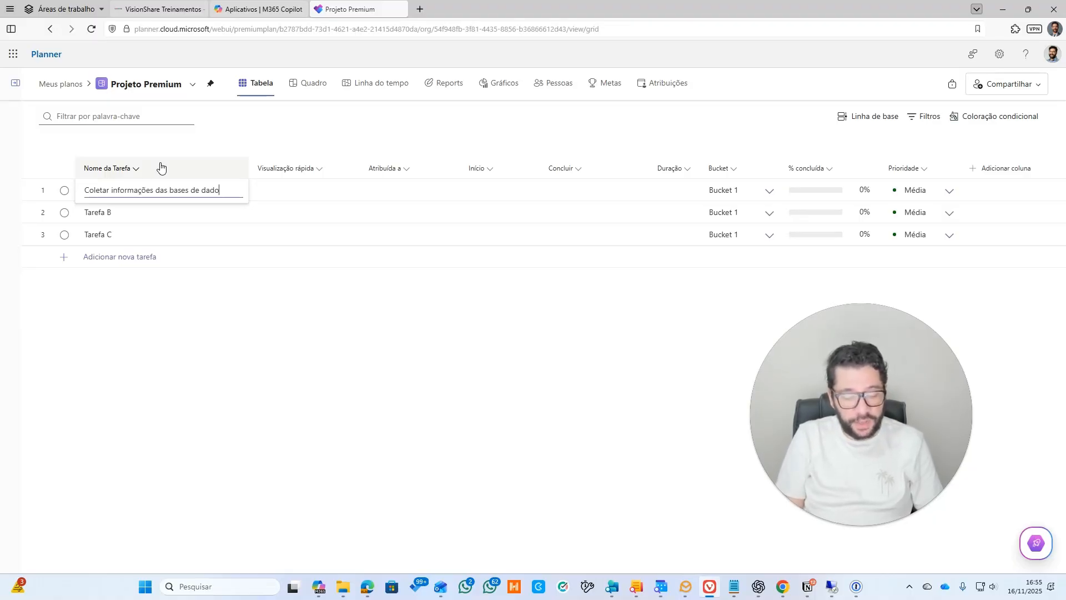
{"action": "type", "text": "er para "}
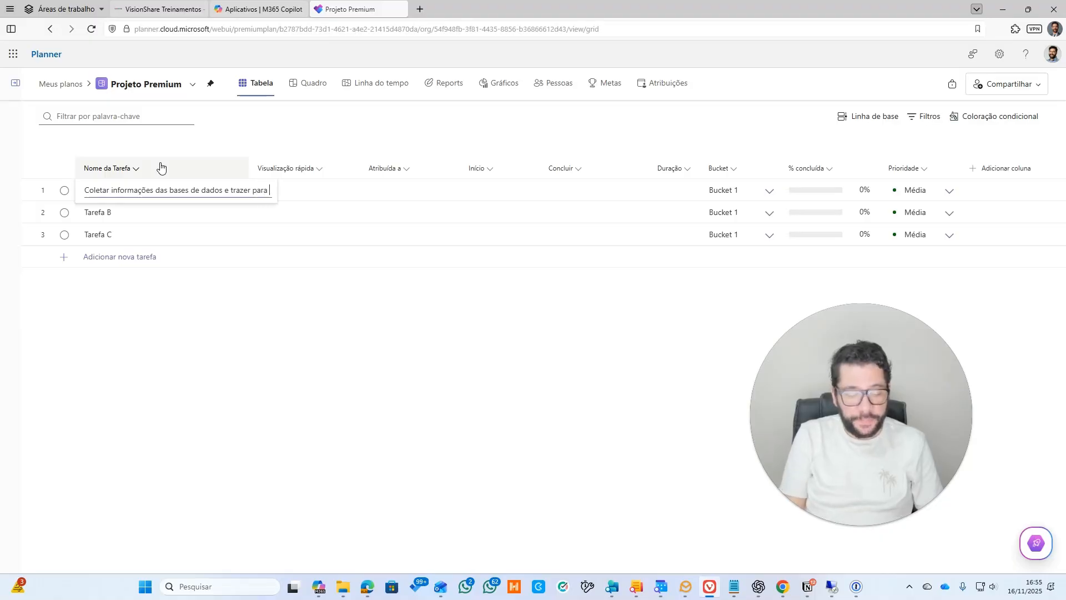
{"action": "type", "text": "o"}
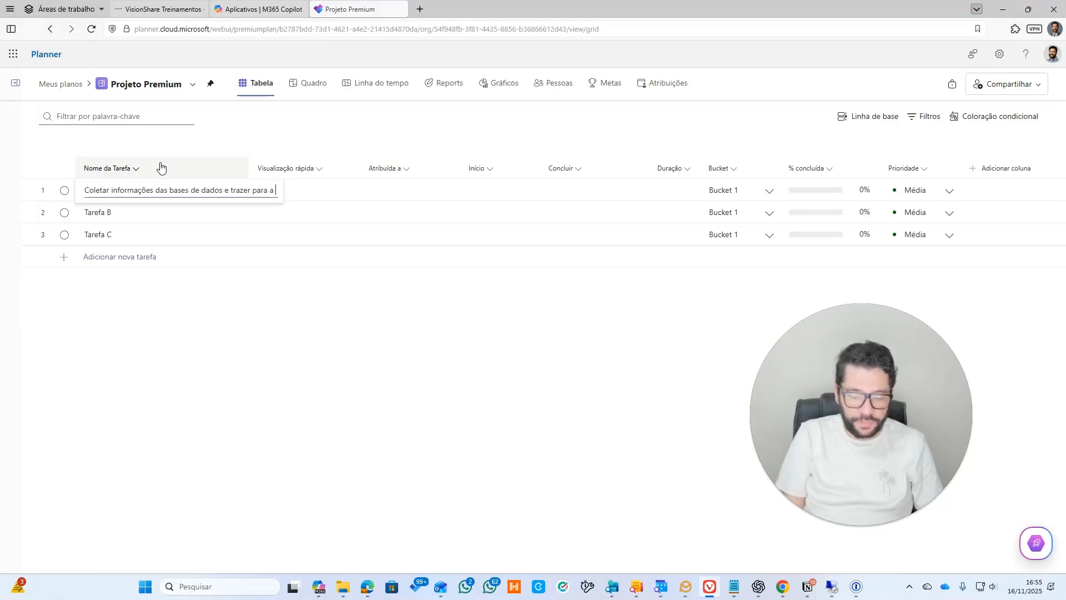
{"action": "type", "text": " aplica"}
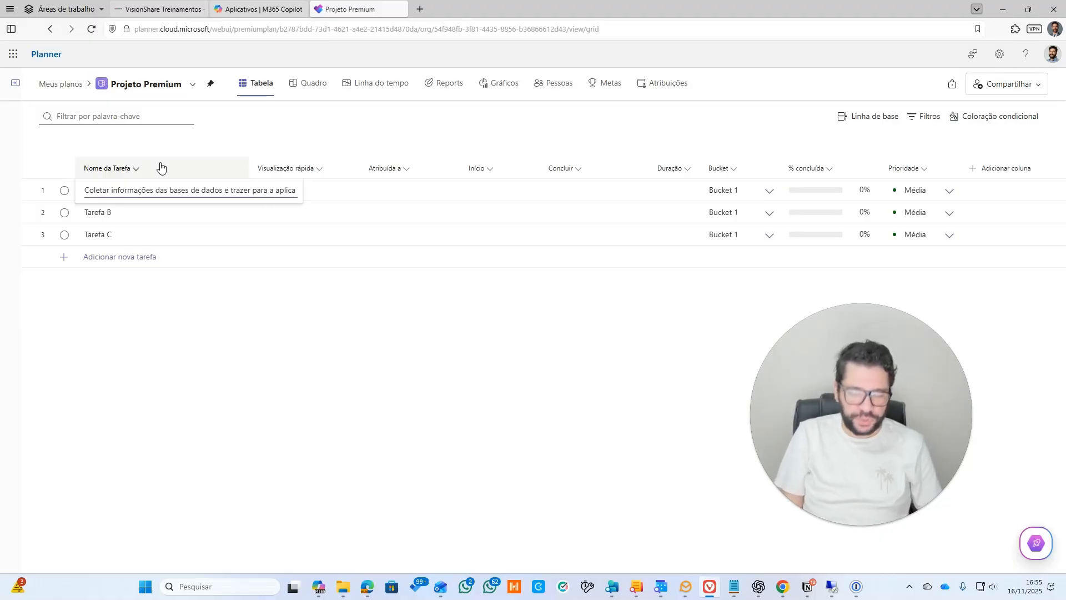
{"action": "type", "text": "ção "}
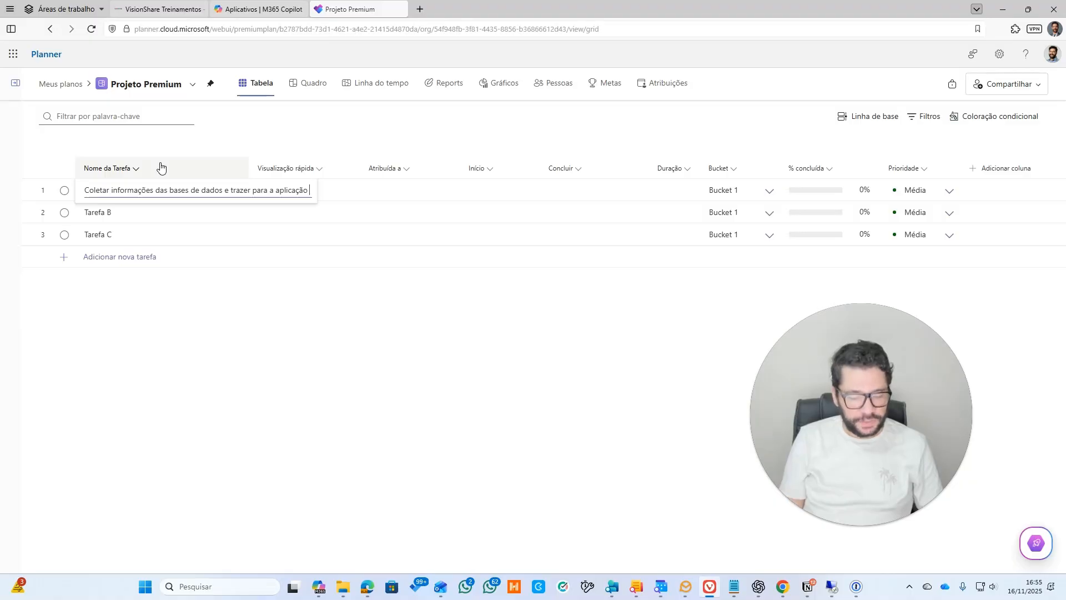
{"action": "type", "text": "de Busi"}
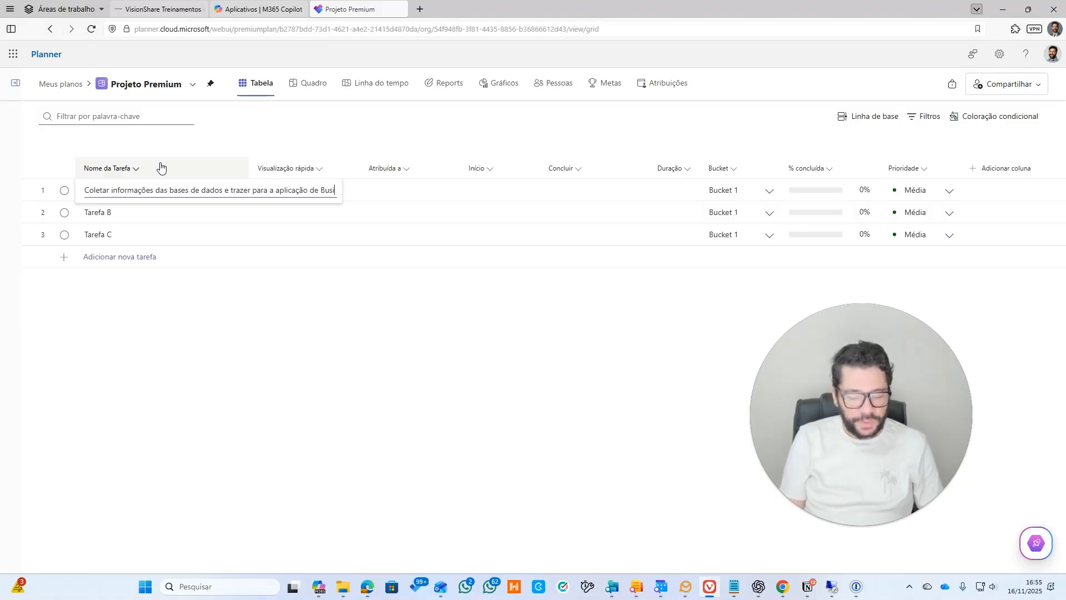
{"action": "type", "text": "ness Intelli"}
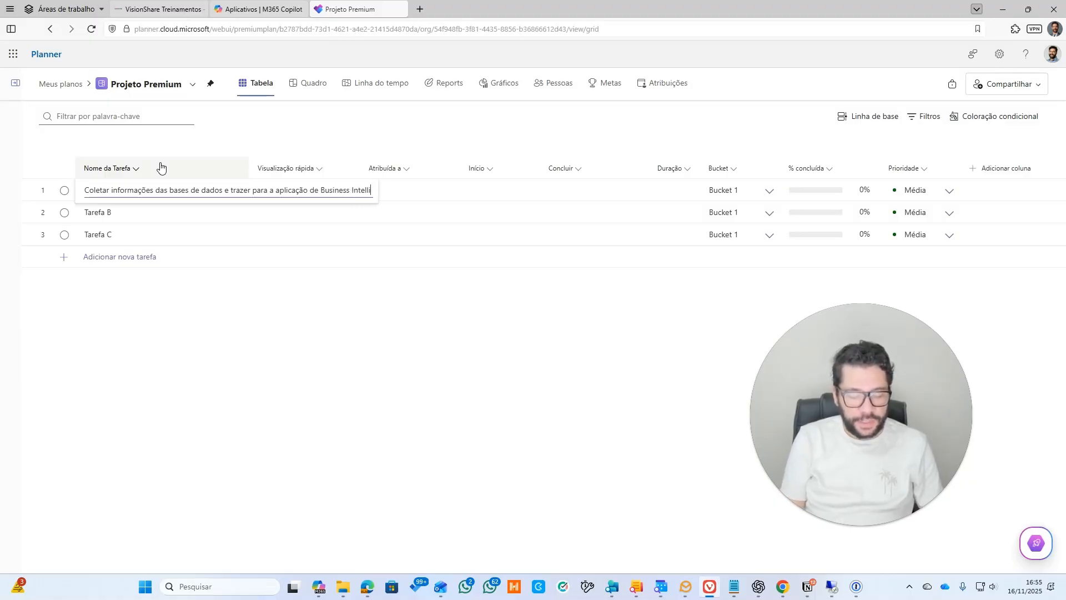
{"action": "type", "text": "gnece para, por"}
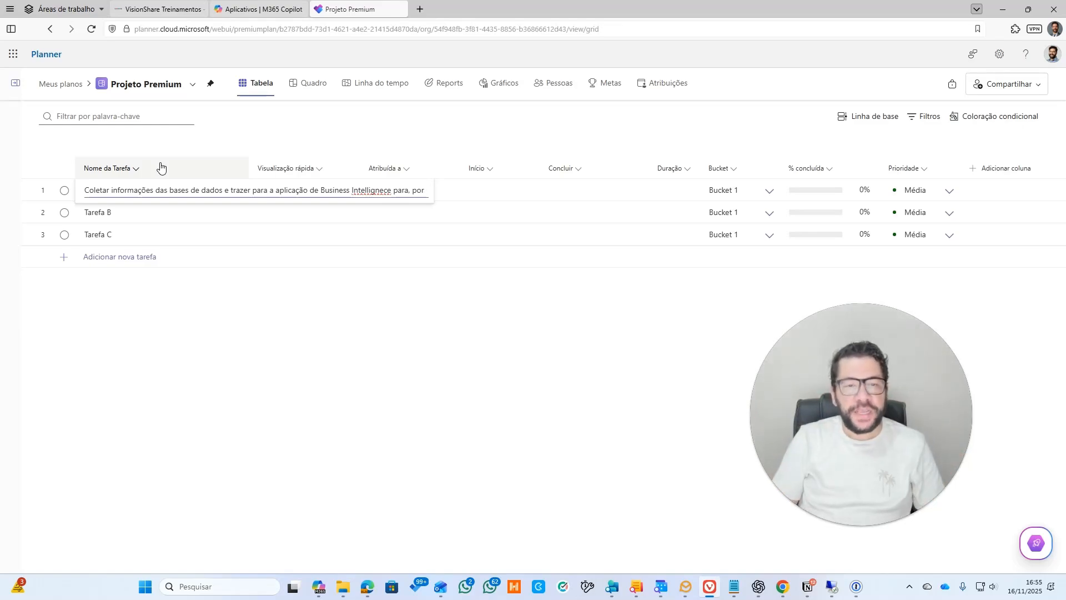
{"action": "type", "text": "últi"}
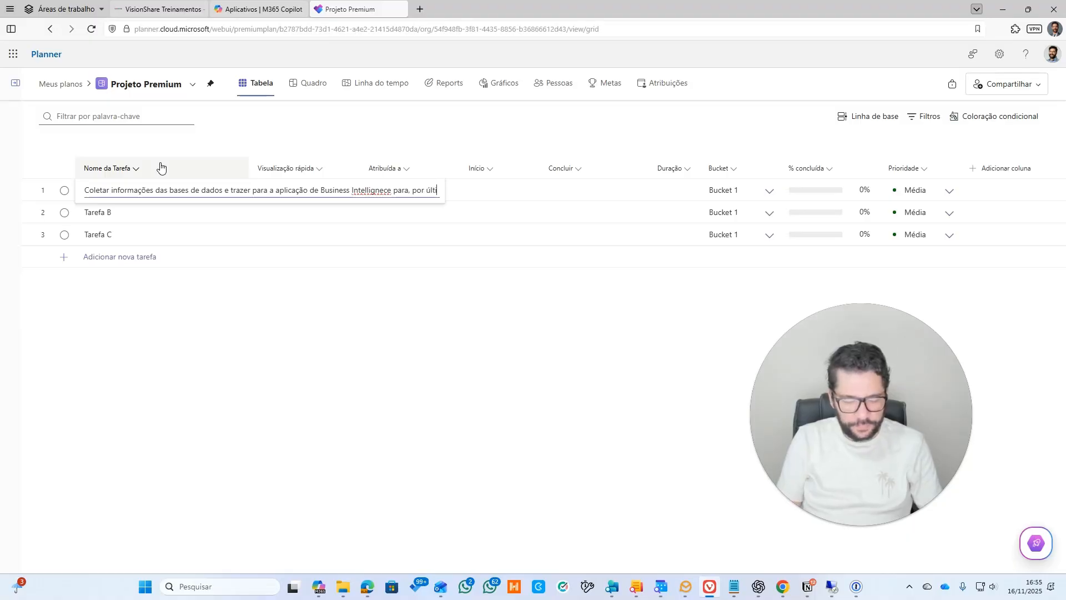
{"action": "type", "text": "mo, gerar "}
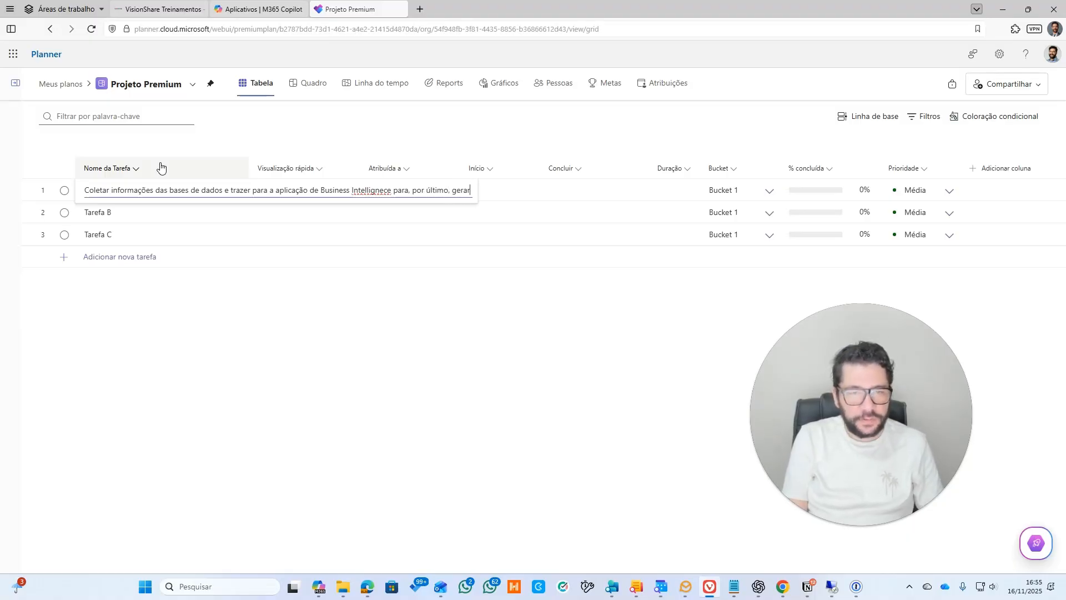
{"action": "type", "text": "p"}
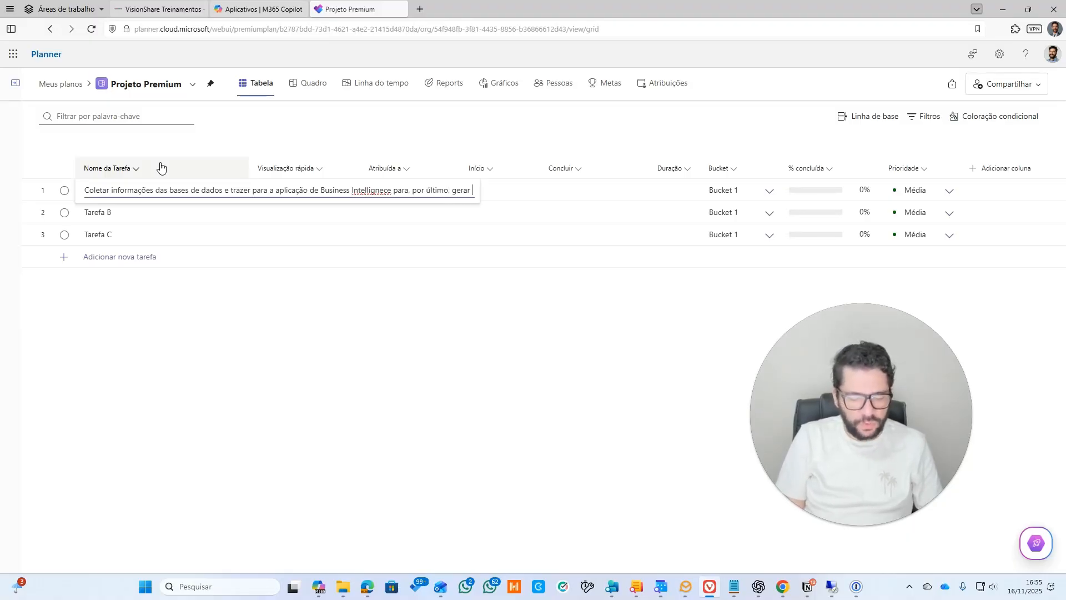
{"action": "type", "text": "as"}
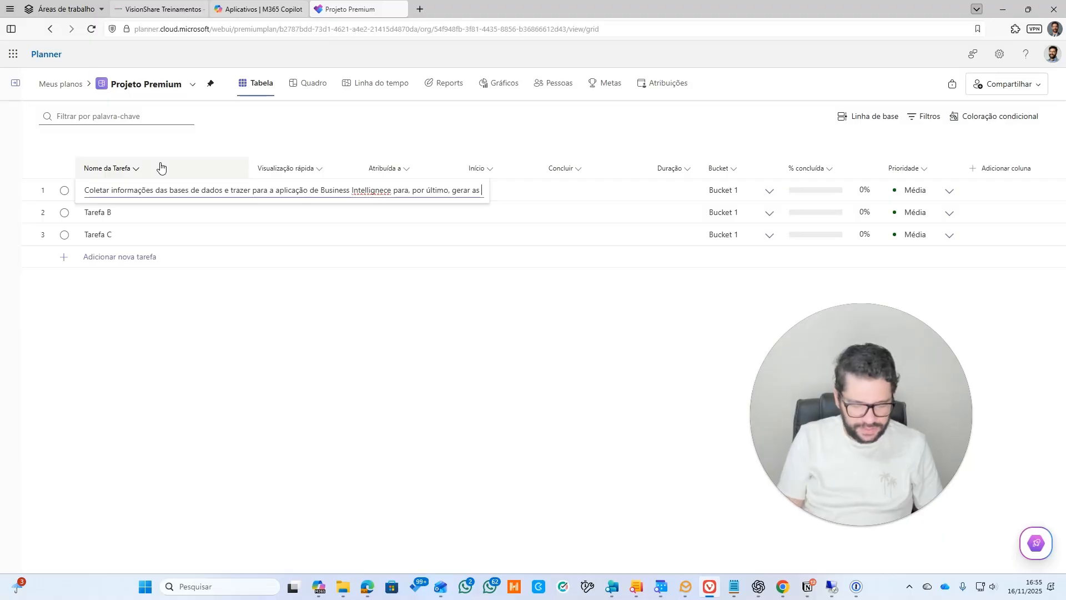
{"action": "type", "text": " KPI's"}
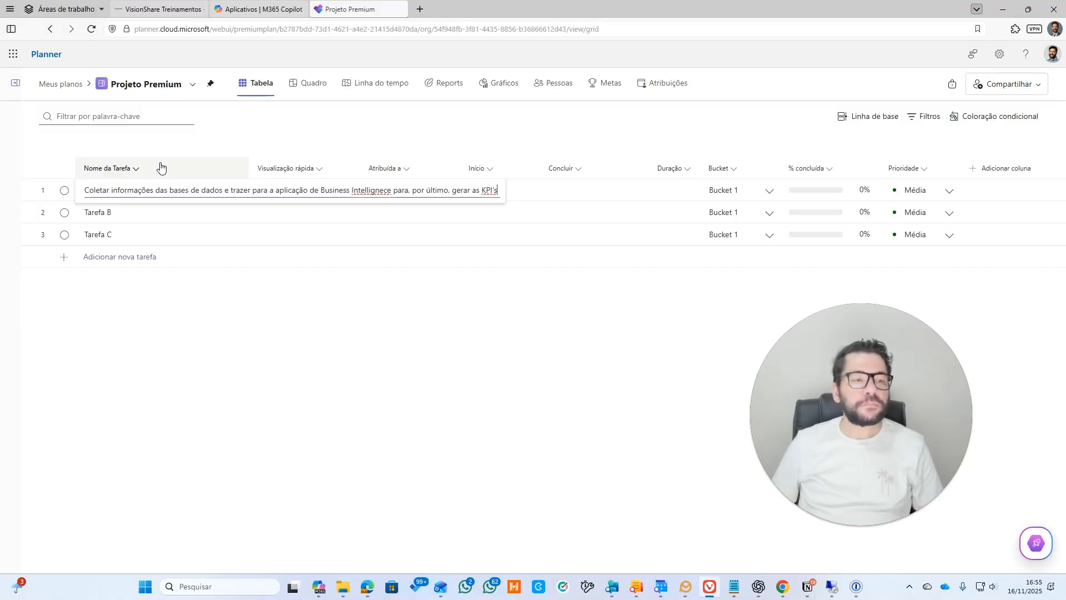
{"action": "key", "text": "Return"}
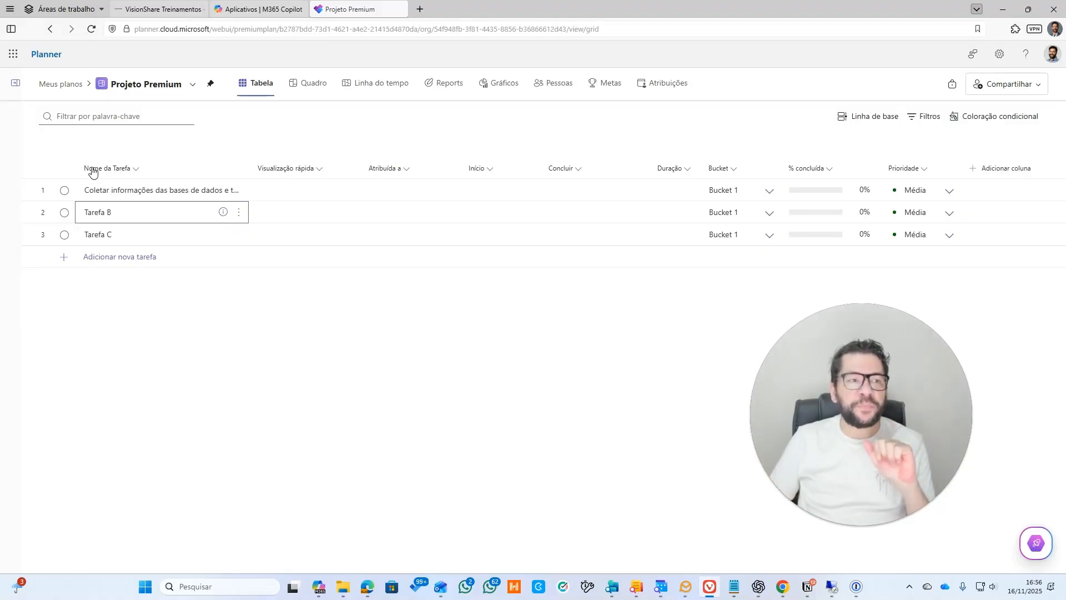
{"action": "left_click", "coordinate": [15, 84]}
{"action": "left_click", "coordinate": [15, 86]}
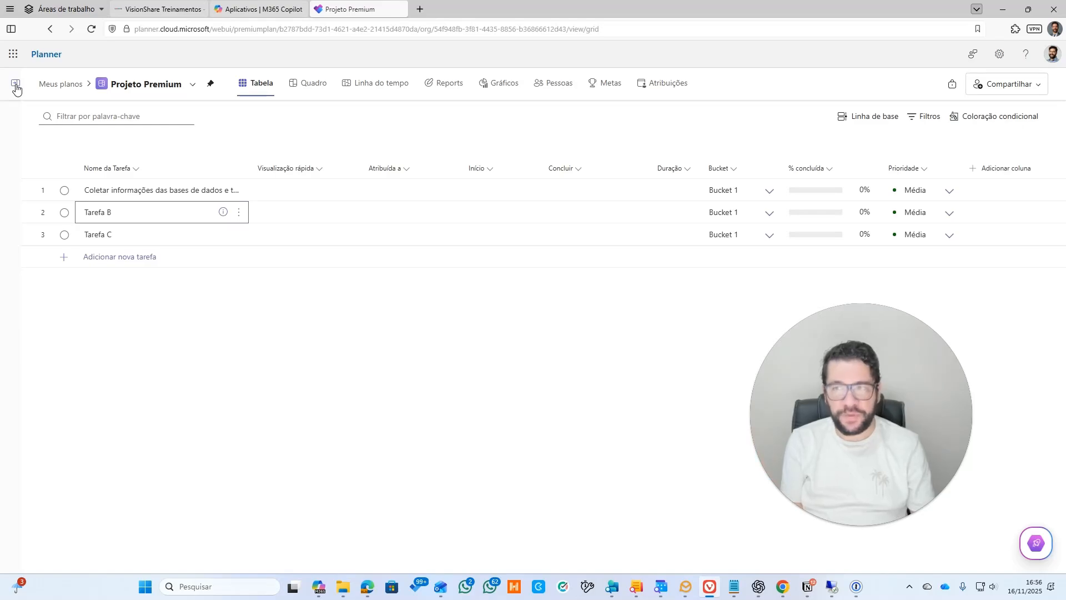
{"action": "left_click", "coordinate": [16, 86]}
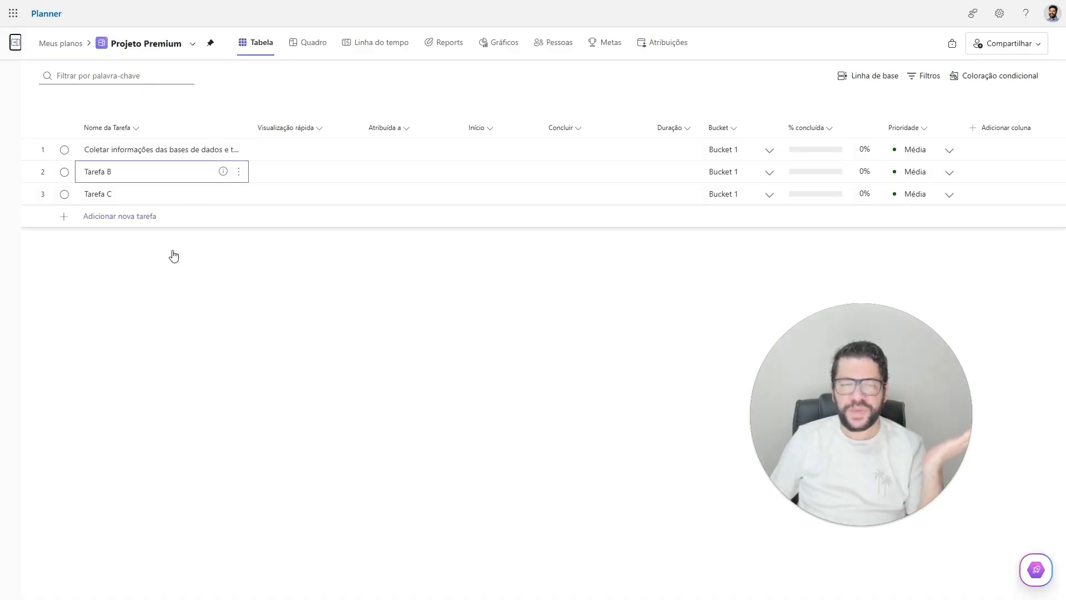
Step: Widen the Nome da Tarefa column to fit the full name of the first task, and select that task
{"action": "left_click_drag", "start_coordinate": [248, 122], "coordinate": [516, 125]}
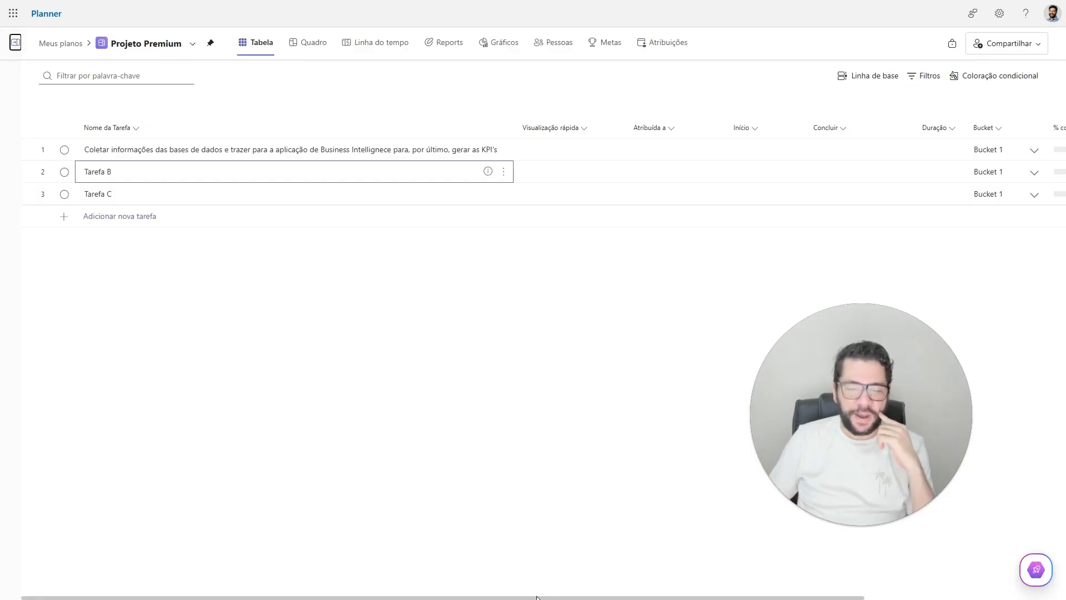
{"action": "left_click_drag", "start_coordinate": [537, 597], "coordinate": [250, 516]}
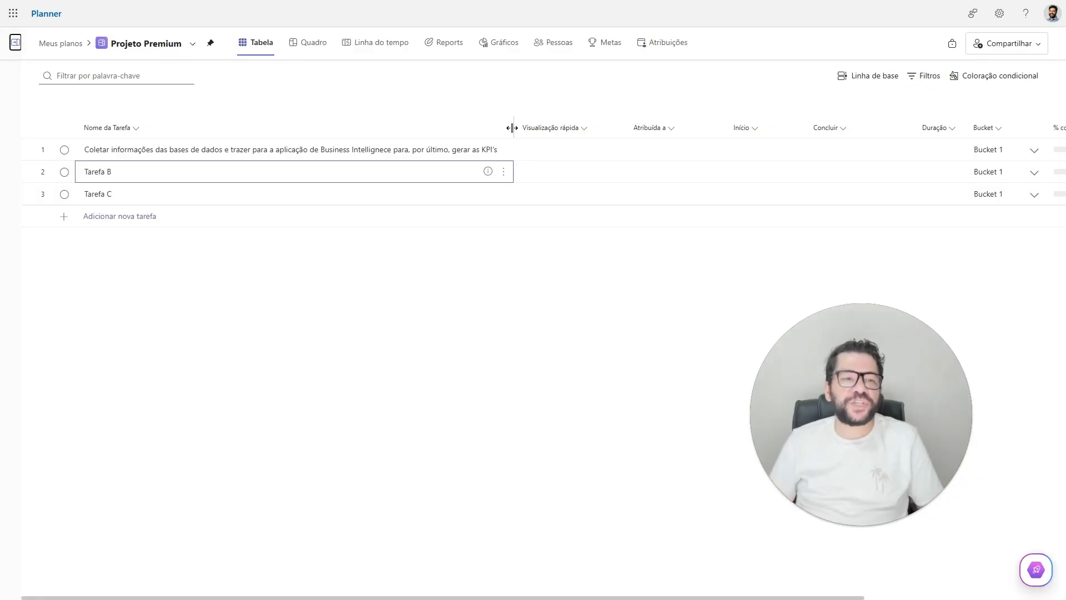
{"action": "left_click", "coordinate": [312, 149]}
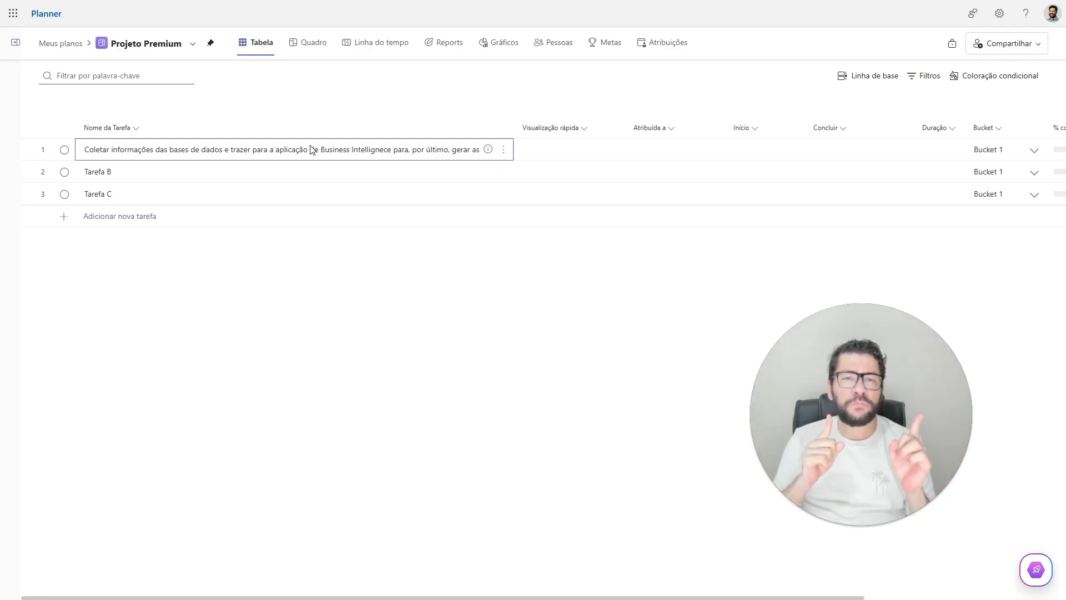
Step: Shorten the first task's name to "Coletar informações das bases para gerar as KPI's"
{"action": "double_click", "coordinate": [253, 149]}
{"action": "key", "text": "End"}
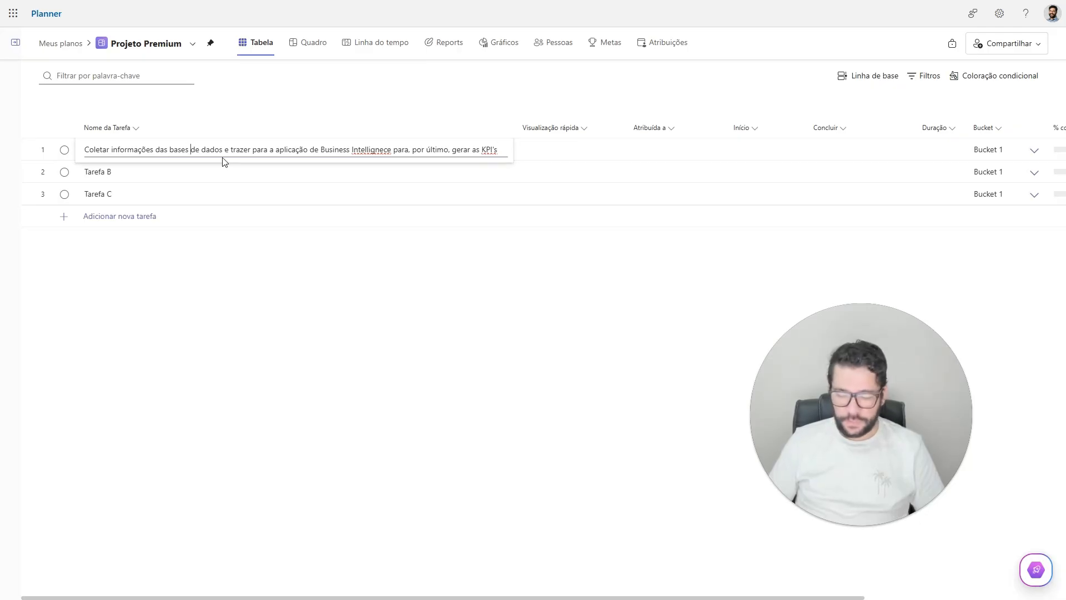
{"action": "key", "text": "shift+End"}
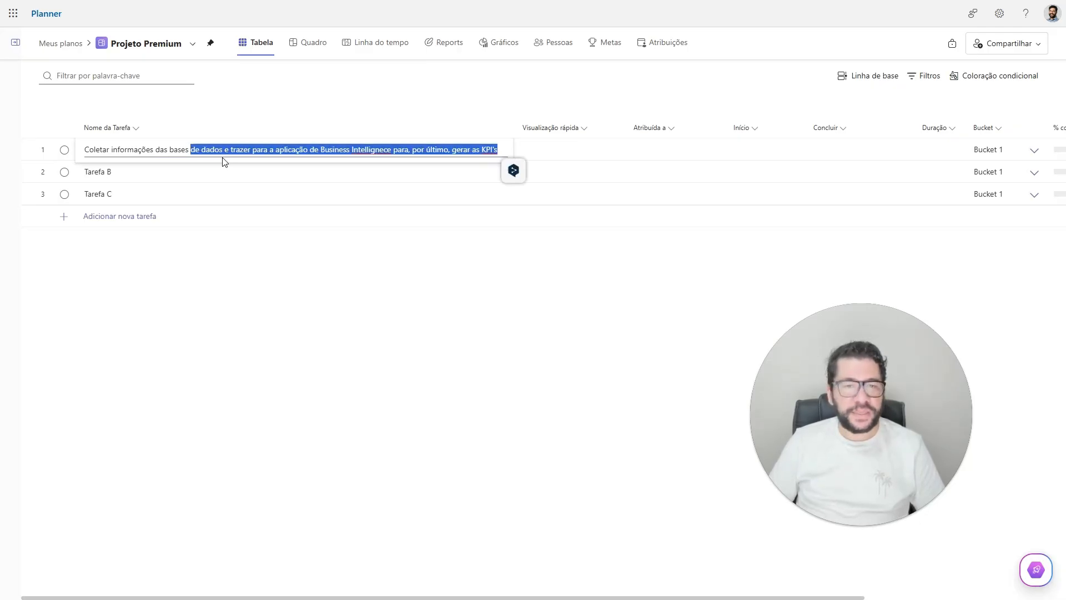
{"action": "key", "text": "ctrl+shift+Left"}
{"action": "key", "text": "ctrl+shift+Left"}
{"action": "key", "text": "ctrl+shift+Left"}
{"action": "key", "text": "ctrl+shift+Left"}
{"action": "key", "text": "ctrl+shift+Left"}
{"action": "key", "text": "ctrl+shift+Left"}
{"action": "key", "text": "ctrl+shift+Left"}
{"action": "key", "text": "ctrl+shift+Left"}
{"action": "key", "text": "ctrl+shift+Left"}
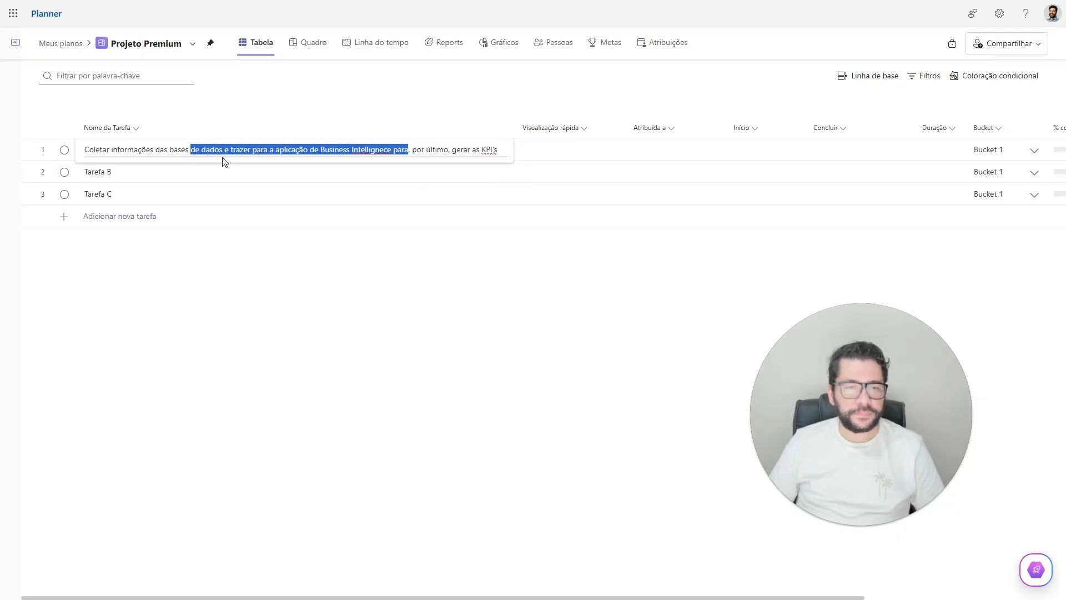
{"action": "key", "text": "BackSpace"}
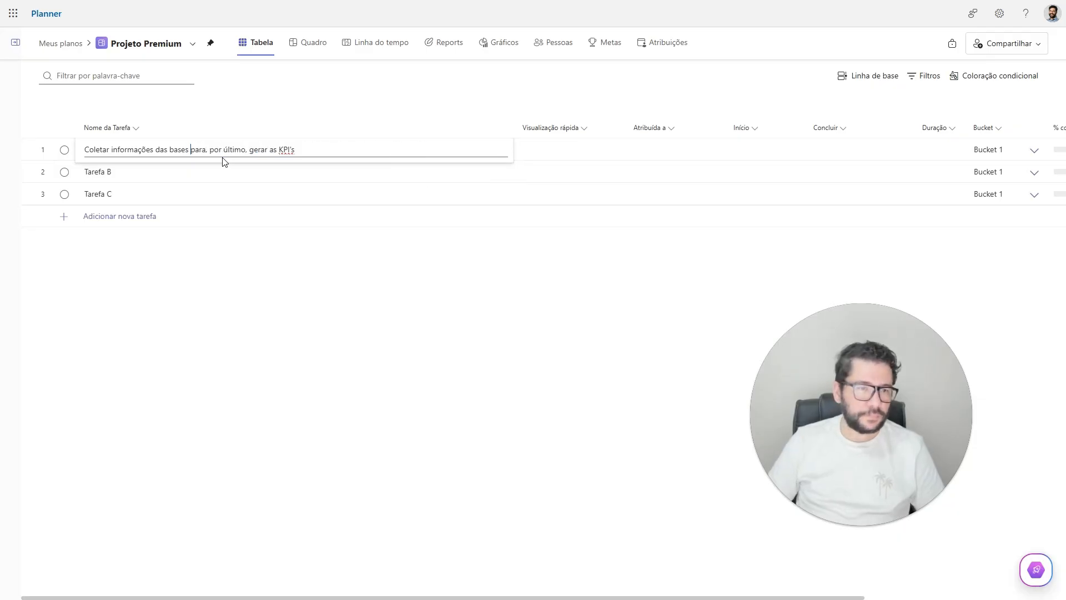
{"action": "key", "text": "Right"}
{"action": "key", "text": "Right"}
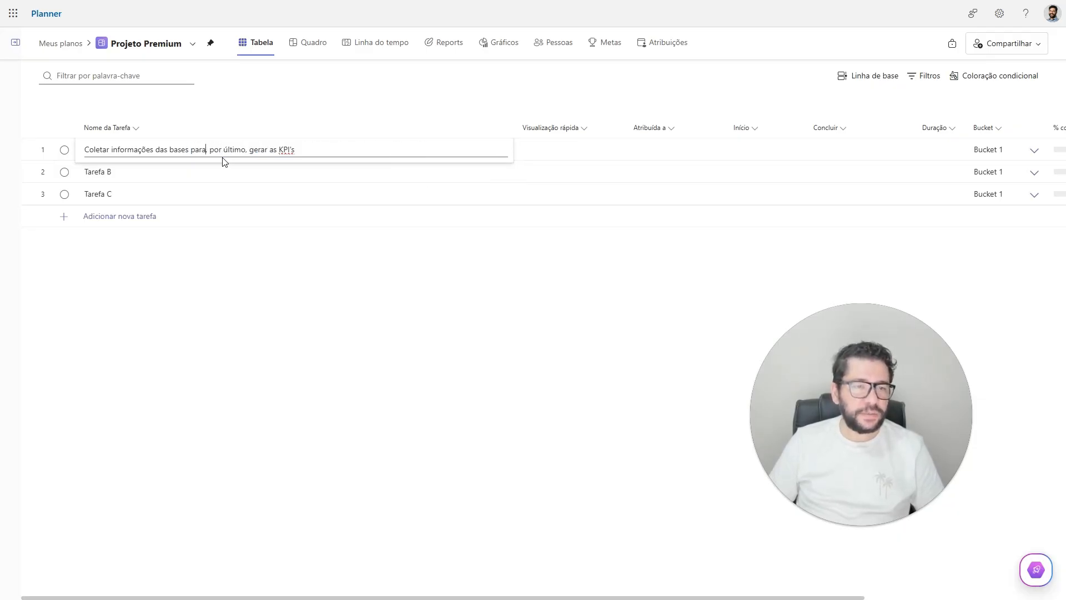
{"action": "key", "text": "Delete"}
{"action": "key", "text": "Delete"}
{"action": "key", "text": "Delete"}
{"action": "key", "text": "Delete"}
{"action": "key", "text": "Delete"}
{"action": "key", "text": "Delete"}
{"action": "key", "text": "Delete"}
{"action": "key", "text": "Delete"}
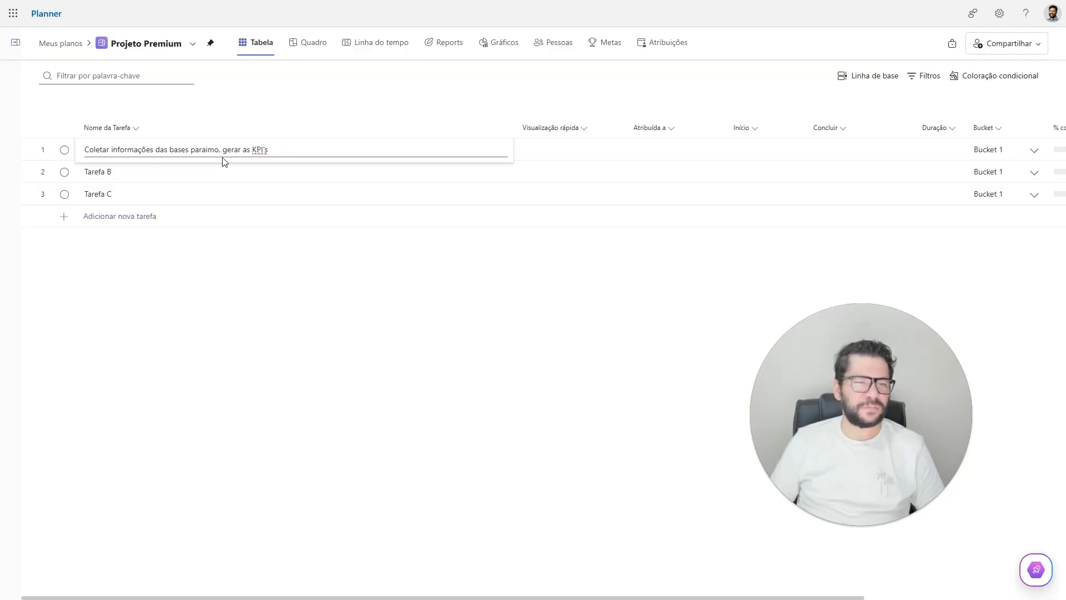
{"action": "key", "text": "Delete"}
{"action": "key", "text": "Delete"}
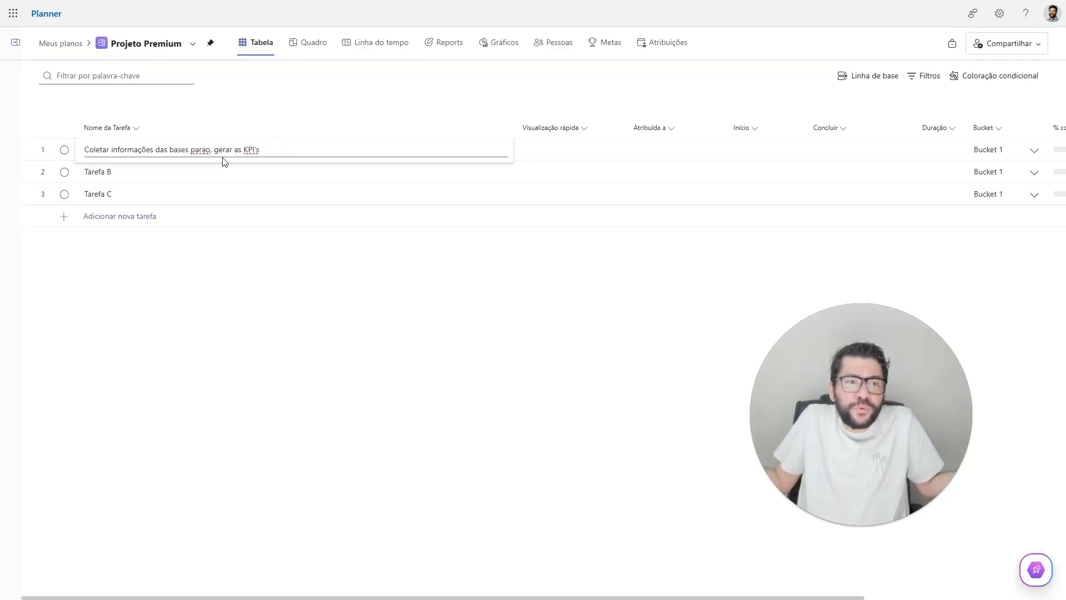
{"action": "key", "text": "Delete"}
{"action": "key", "text": "Delete"}
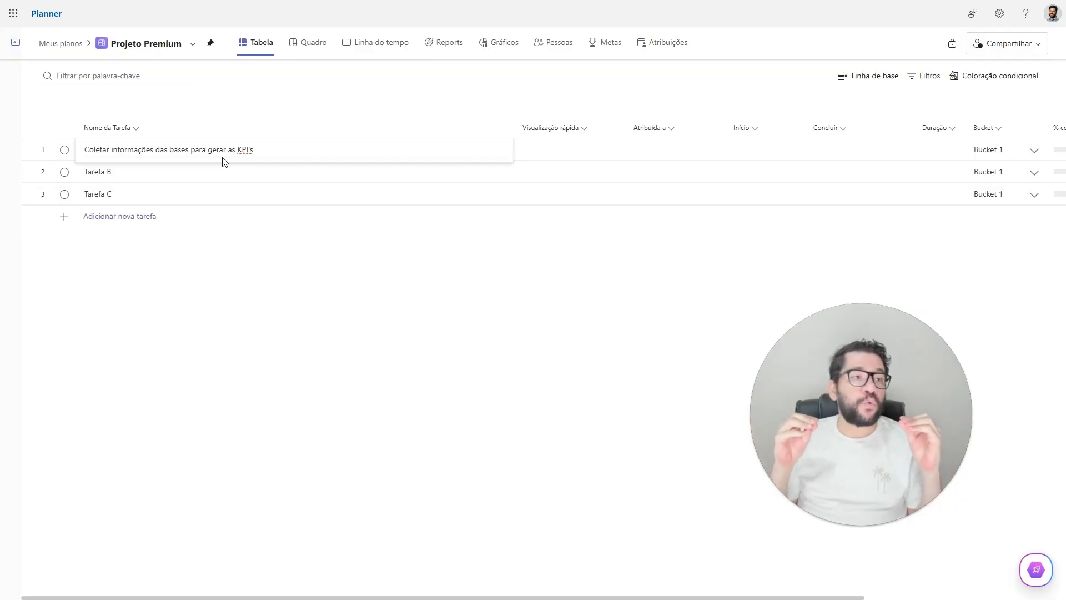
Step: Rename the first task as "Desenvolver KPI's do Administrativo"
{"action": "key", "text": "Left"}
{"action": "key", "text": "Left"}
{"action": "key", "text": "Left"}
{"action": "key", "text": "Left"}
{"action": "key", "text": "Left"}
{"action": "key", "text": "Left"}
{"action": "key", "text": "Left"}
{"action": "key", "text": "Left"}
{"action": "key", "text": "Left"}
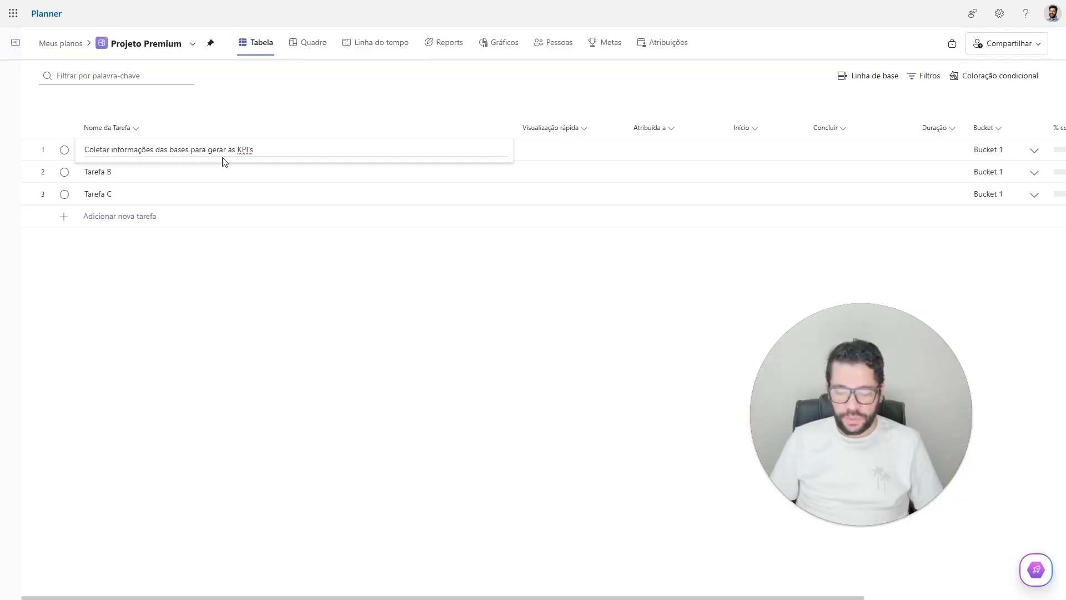
{"action": "key", "text": "Left"}
{"action": "key", "text": "Left"}
{"action": "key", "text": "Left"}
{"action": "key", "text": "Left"}
{"action": "key", "text": "Left"}
{"action": "key", "text": "Left"}
{"action": "key", "text": "Left"}
{"action": "key", "text": "Left"}
{"action": "key", "text": "Left"}
{"action": "key", "text": "Left"}
{"action": "key", "text": "Left"}
{"action": "key", "text": "Left"}
{"action": "key", "text": "Left"}
{"action": "key", "text": "Left"}
{"action": "key", "text": "Left"}
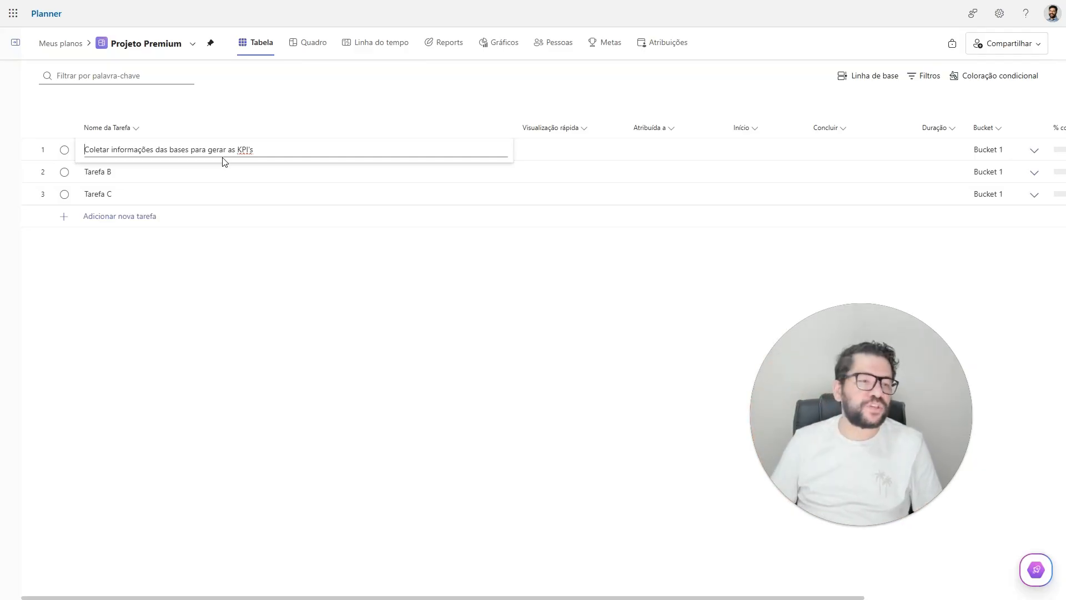
{"action": "key", "text": "shift+Right"}
{"action": "key", "text": "shift+Right"}
{"action": "key", "text": "shift+Right"}
{"action": "key", "text": "shift+Right"}
{"action": "key", "text": "shift+Right"}
{"action": "key", "text": "shift+Right"}
{"action": "key", "text": "shift+Right"}
{"action": "key", "text": "shift+Right"}
{"action": "key", "text": "shift+Right"}
{"action": "key", "text": "shift+Right"}
{"action": "key", "text": "shift+Right"}
{"action": "key", "text": "shift+Right"}
{"action": "key", "text": "shift+Right"}
{"action": "key", "text": "shift+Right"}
{"action": "key", "text": "shift+Right"}
{"action": "key", "text": "shift+Right"}
{"action": "key", "text": "shift+Right"}
{"action": "key", "text": "shift+Right"}
{"action": "key", "text": "shift+Right"}
{"action": "key", "text": "shift+Right"}
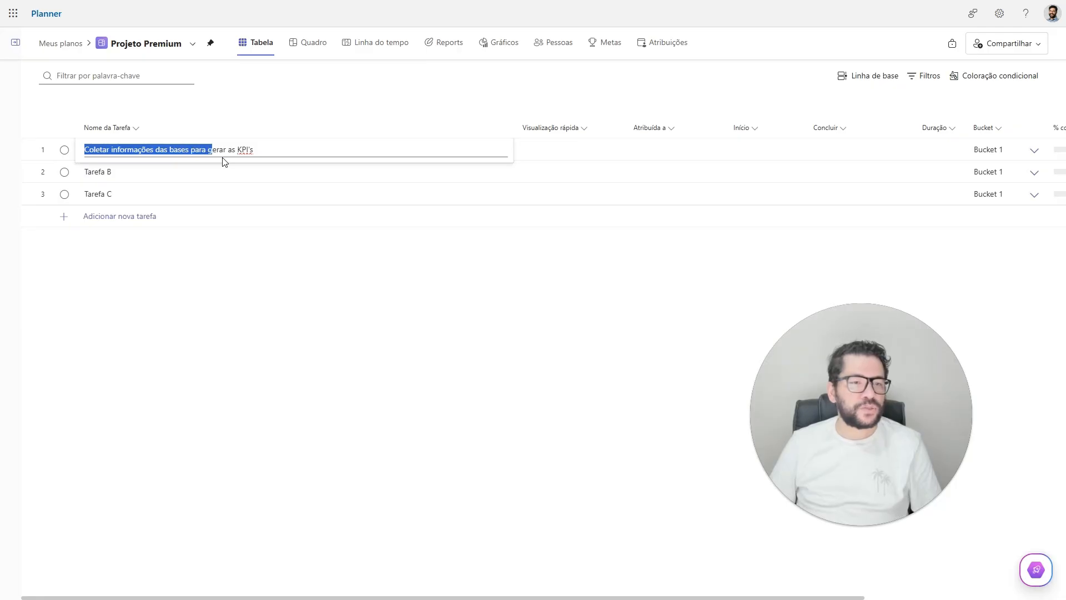
{"action": "key", "text": "shift+Right"}
{"action": "key", "text": "shift+Right"}
{"action": "type", "text": "Desenvolvce"}
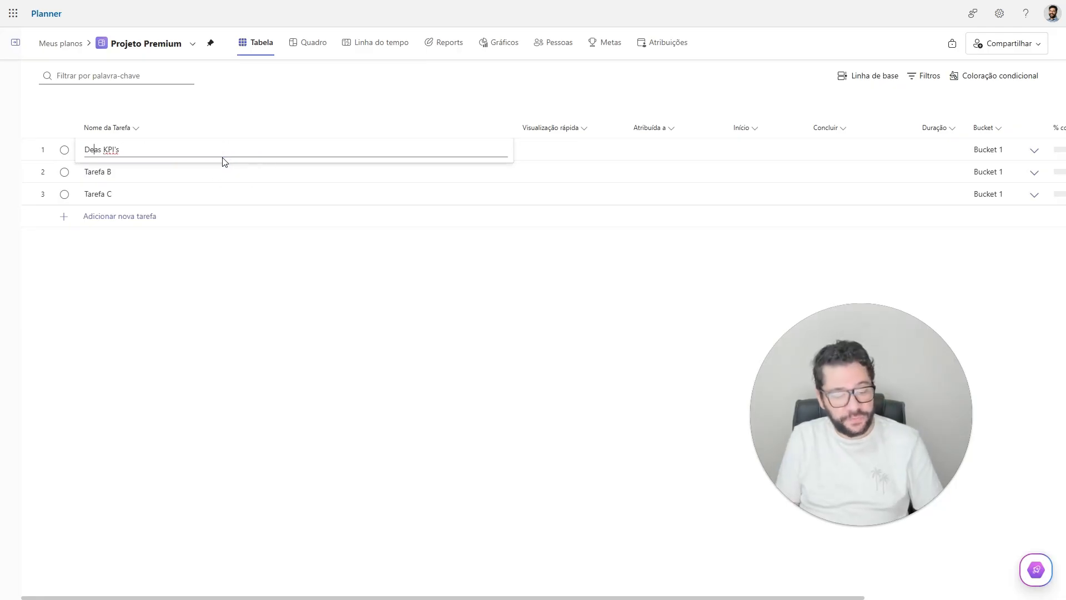
{"action": "type", "text": "r"}
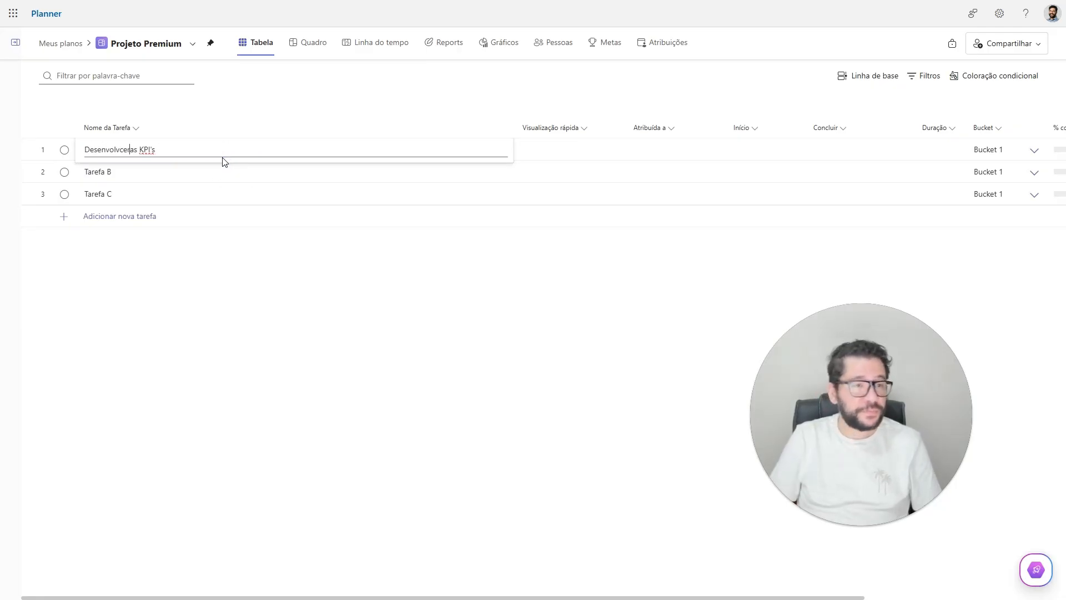
{"action": "key", "text": "BackSpace"}
{"action": "key", "text": "BackSpace"}
{"action": "key", "text": "BackSpace"}
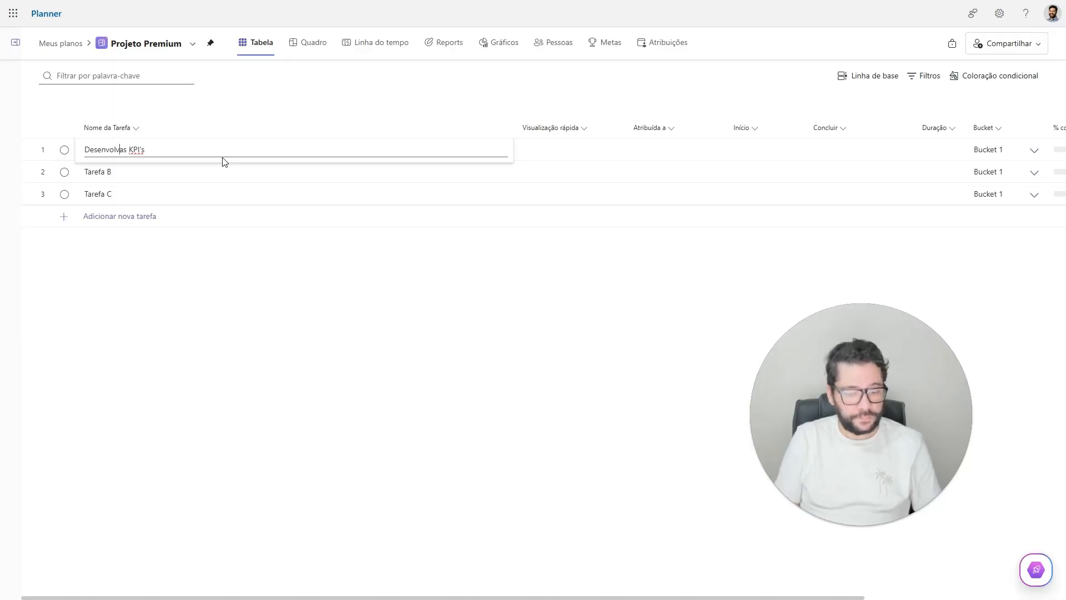
{"action": "type", "text": "er"}
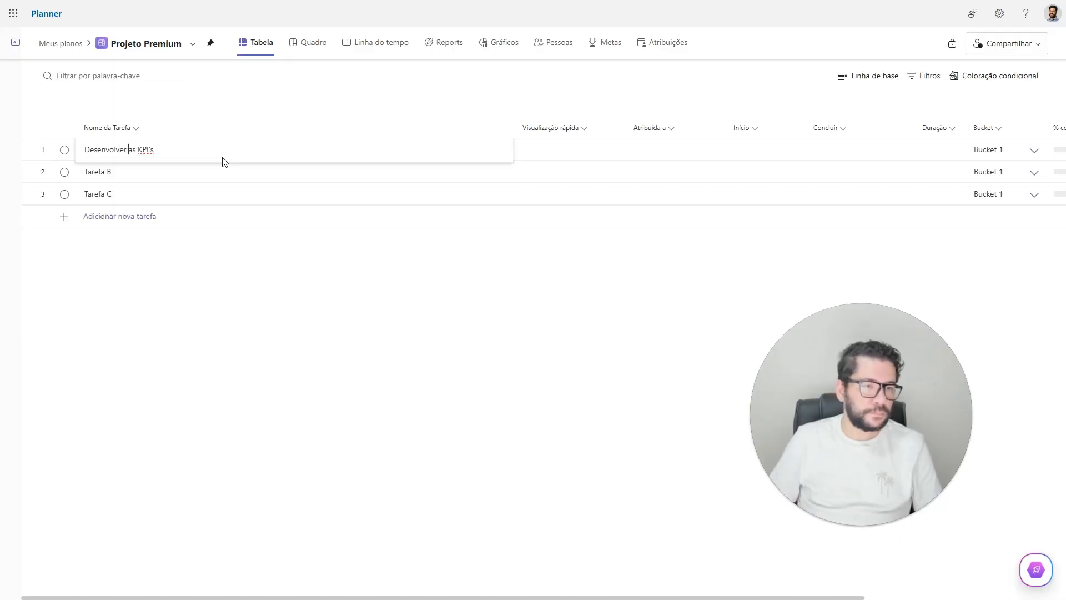
{"action": "key", "text": "BackSpace"}
{"action": "key", "text": "BackSpace"}
{"action": "key", "text": "BackSpace"}
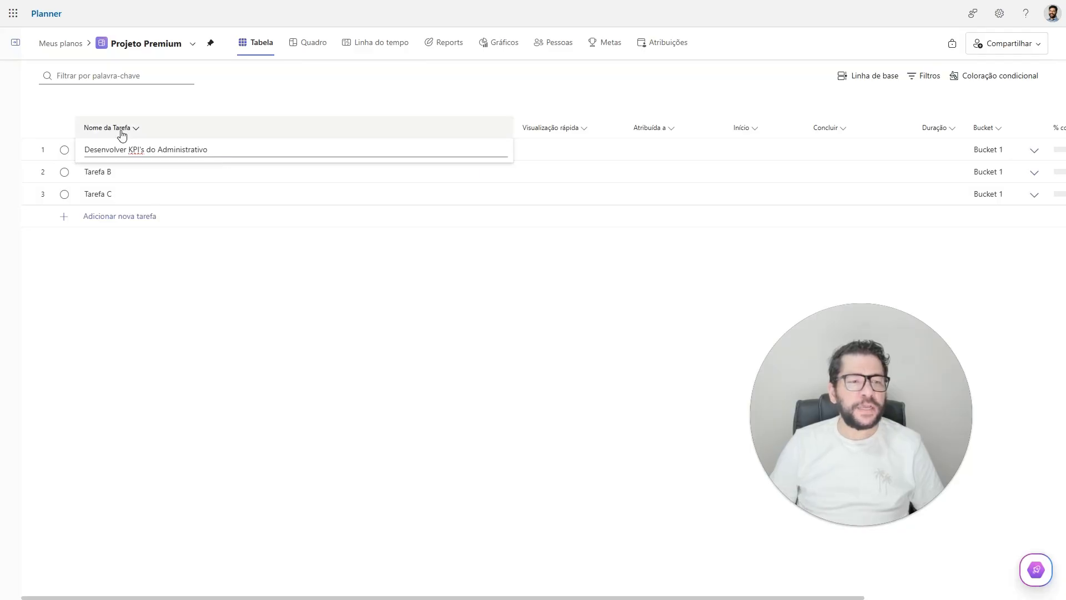
{"action": "key", "text": "Return"}
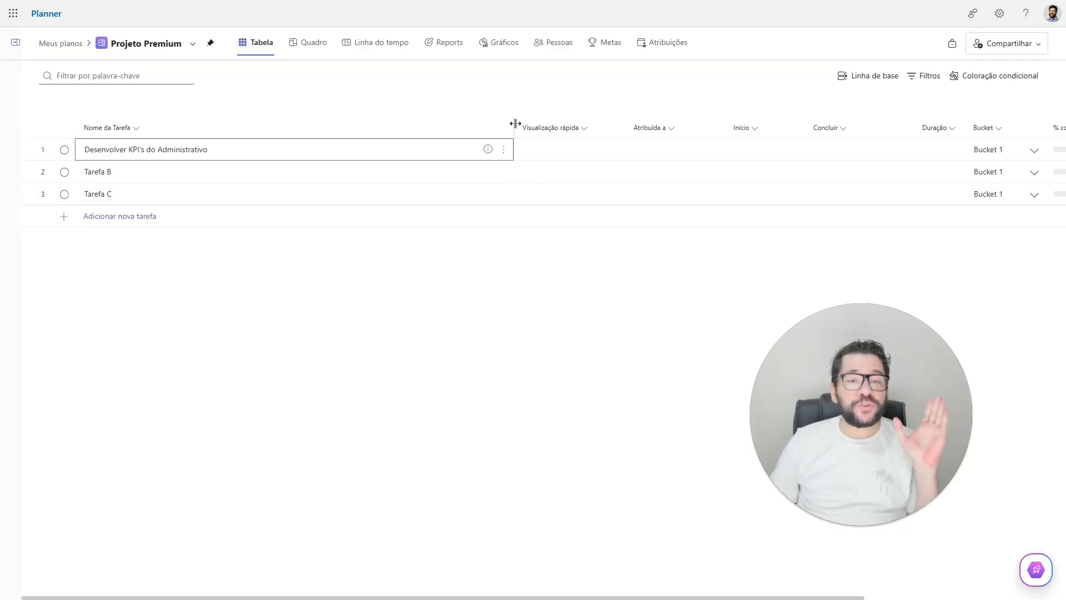
Step: Narrow the Nome da Tarefa column to suit short names and rename the first task as Tarefa A
{"action": "left_click_drag", "start_coordinate": [515, 123], "coordinate": [262, 133]}
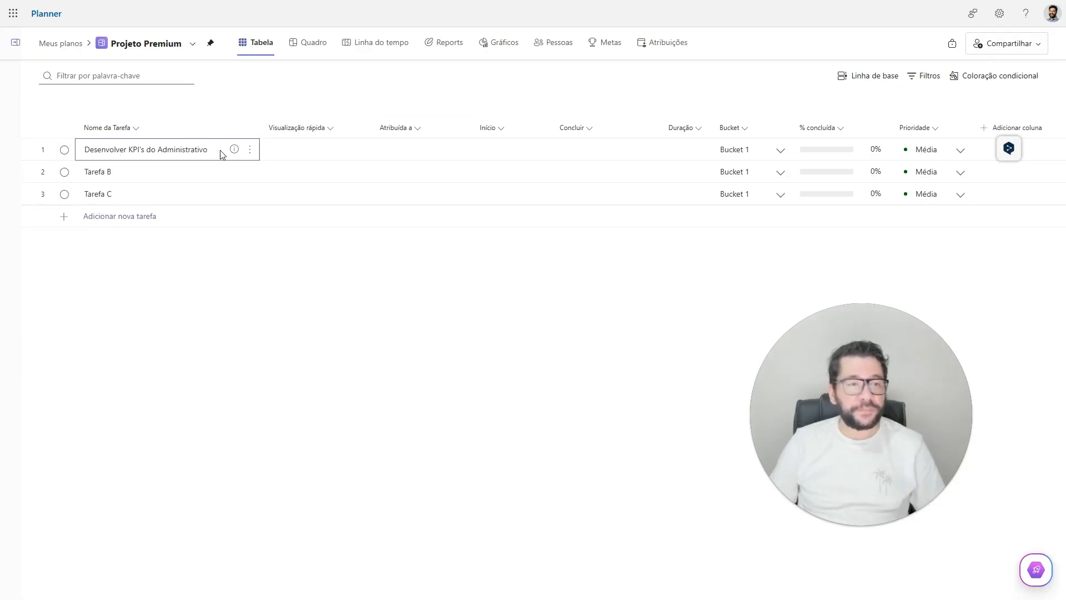
{"action": "double_click", "coordinate": [201, 152]}
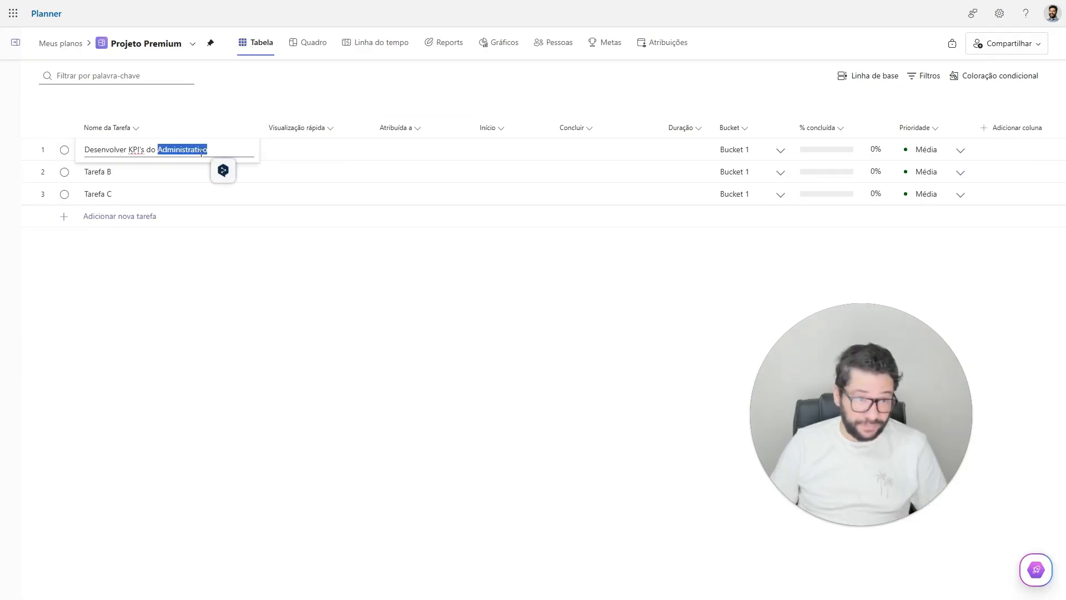
{"action": "key", "text": "ctrl+a"}
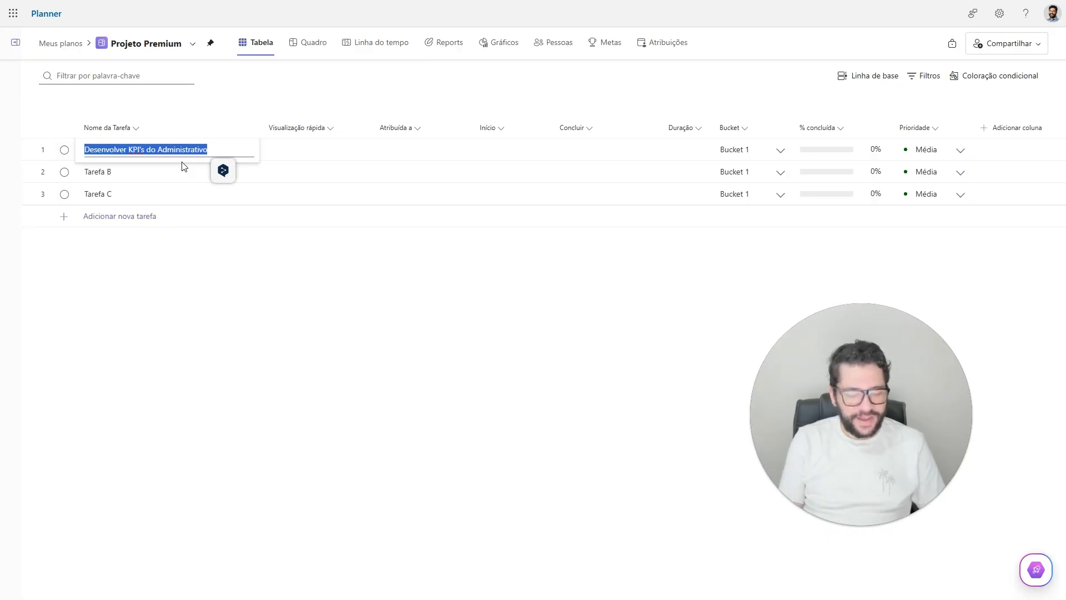
{"action": "type", "text": "Tarefa A"}
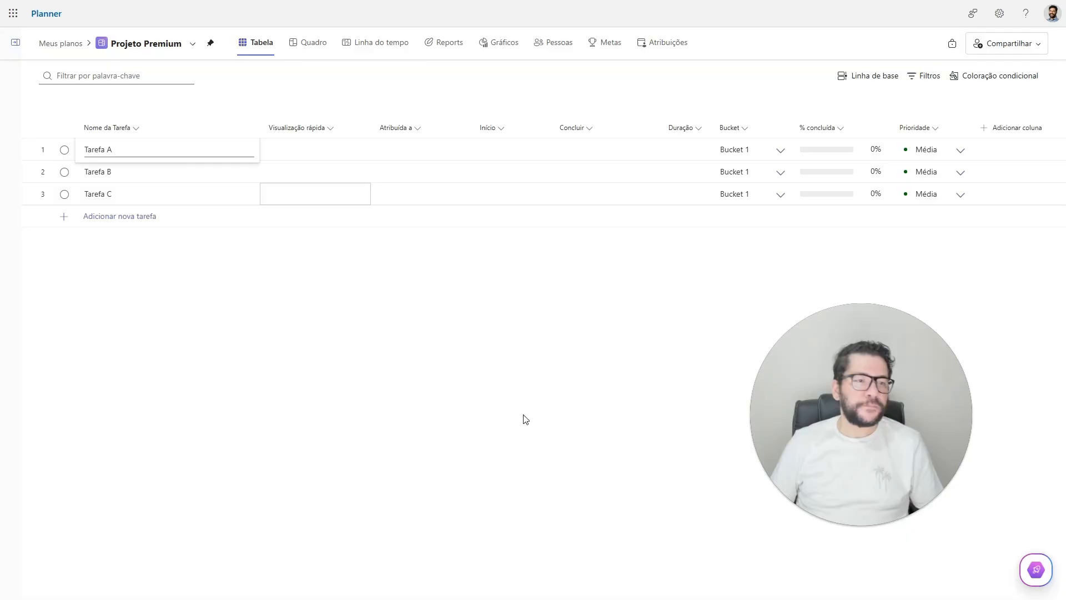
{"action": "left_click", "coordinate": [522, 460]}
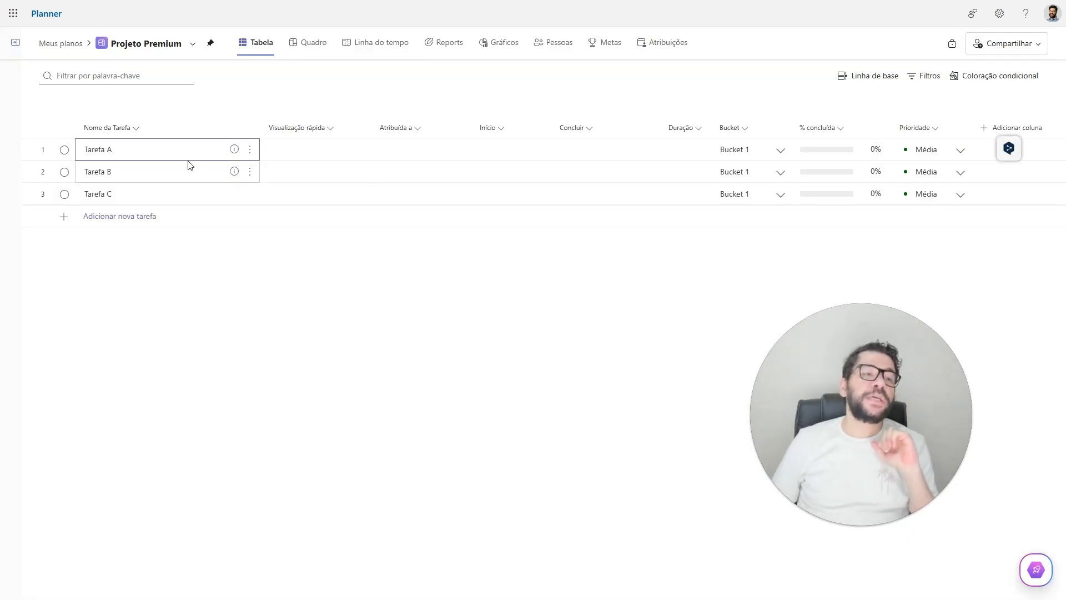
Step: Look over the available actions for Tarefa B, open its details and check the additional options there
{"action": "left_click", "coordinate": [153, 171]}
{"action": "left_click", "coordinate": [161, 199]}
{"action": "left_click", "coordinate": [130, 155]}
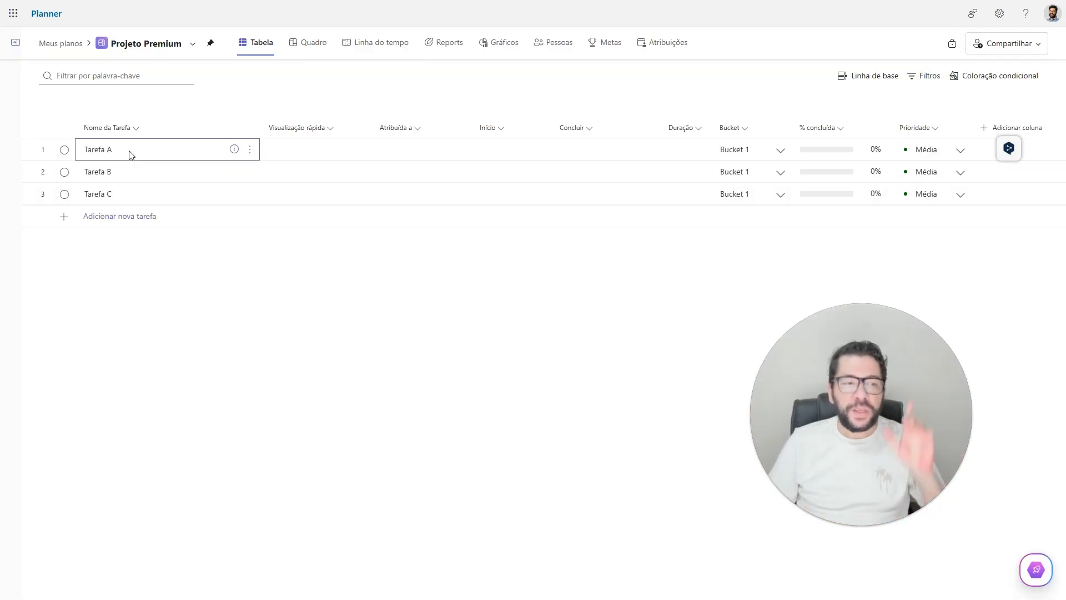
{"action": "right_click", "coordinate": [147, 183]}
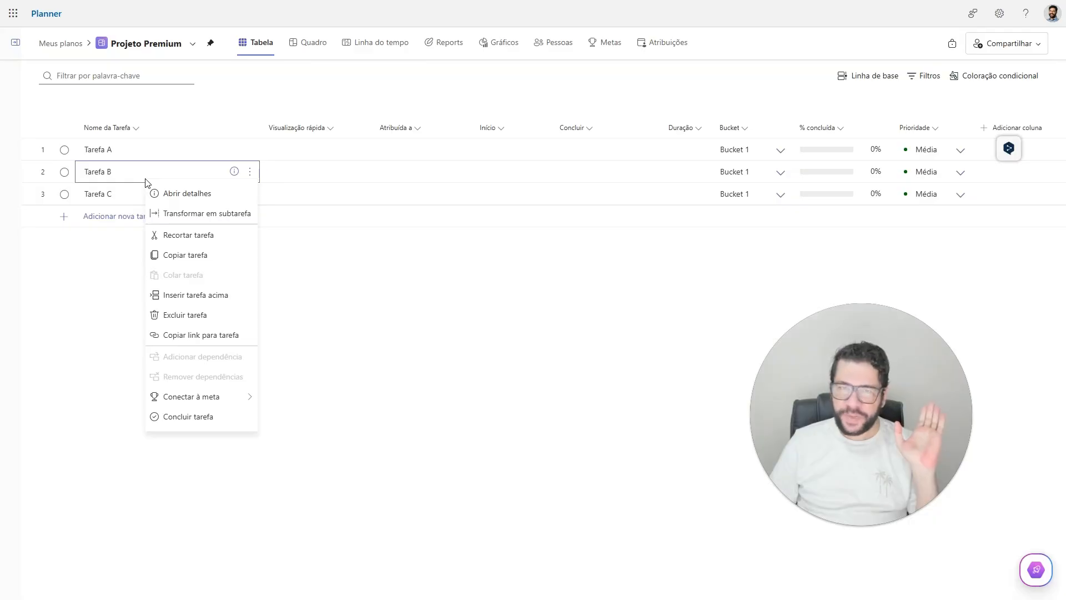
{"action": "left_click", "coordinate": [234, 173]}
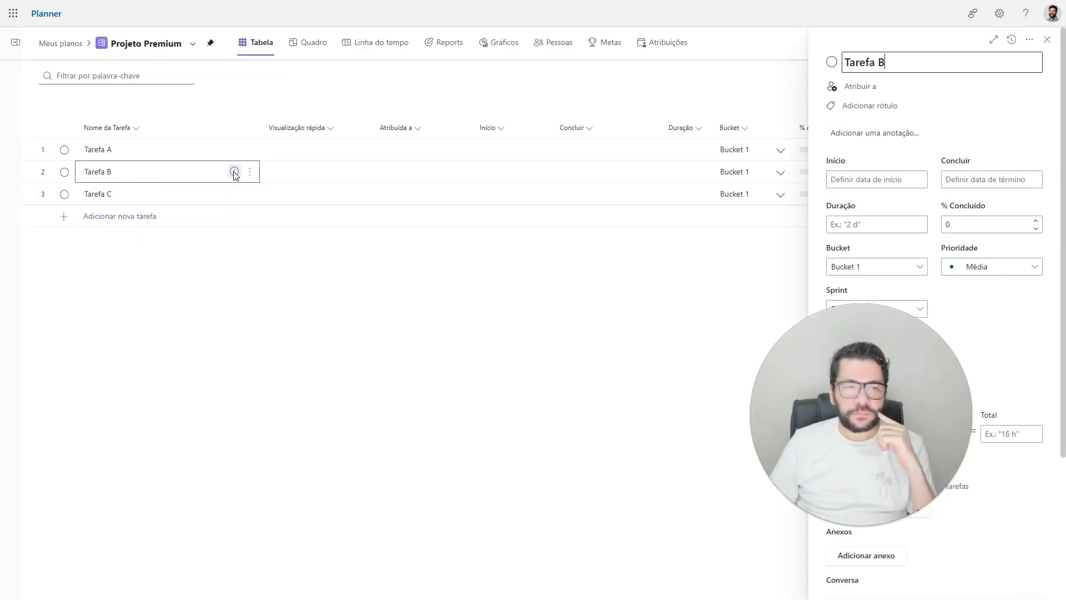
{"action": "left_click", "coordinate": [1029, 40]}
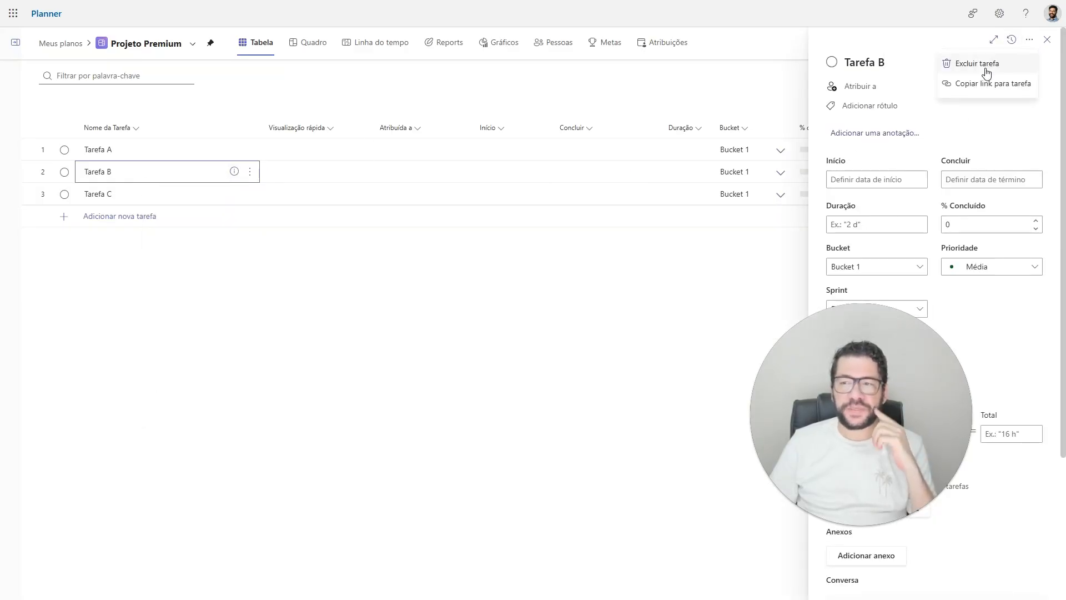
{"action": "left_click", "coordinate": [517, 335]}
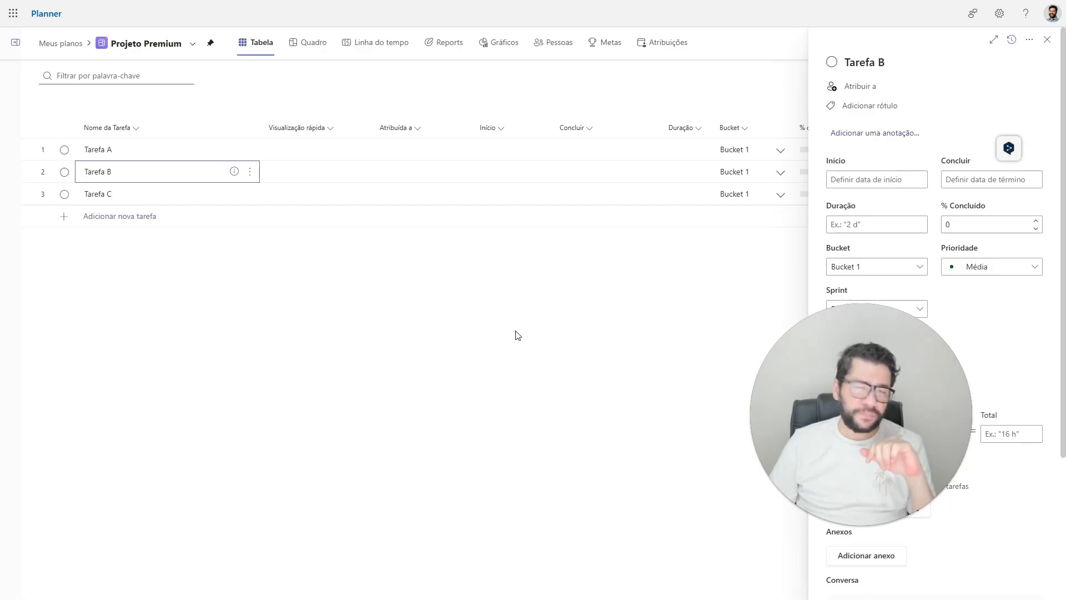
Step: Add a new task named Tarefa D at the end of the task list
{"action": "left_click", "coordinate": [116, 216]}
{"action": "type", "text": "Tared"}
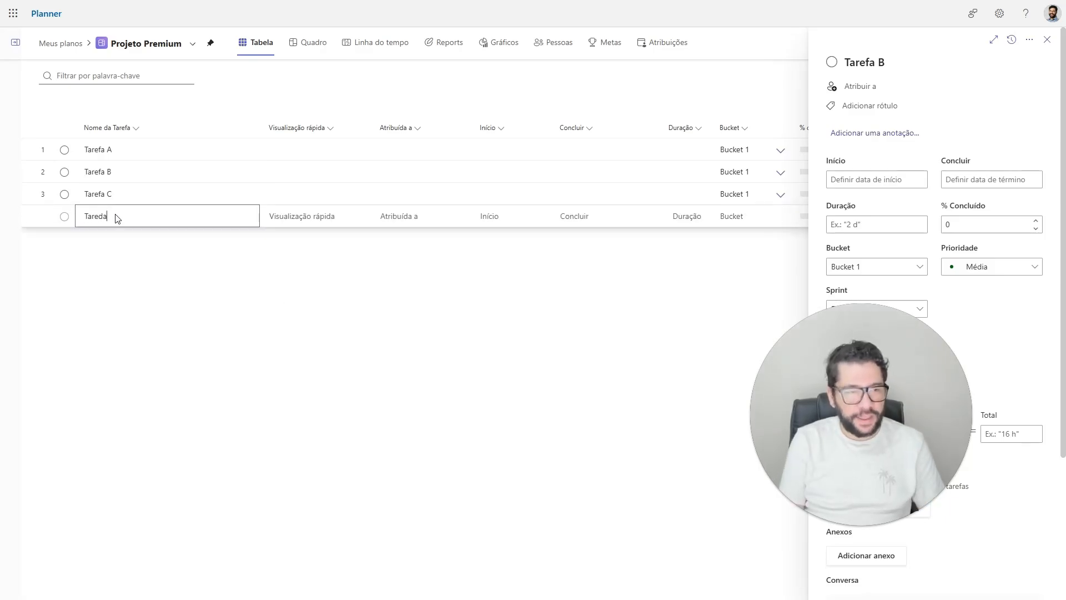
{"action": "key", "text": "BackSpace"}
{"action": "type", "text": "fa D"}
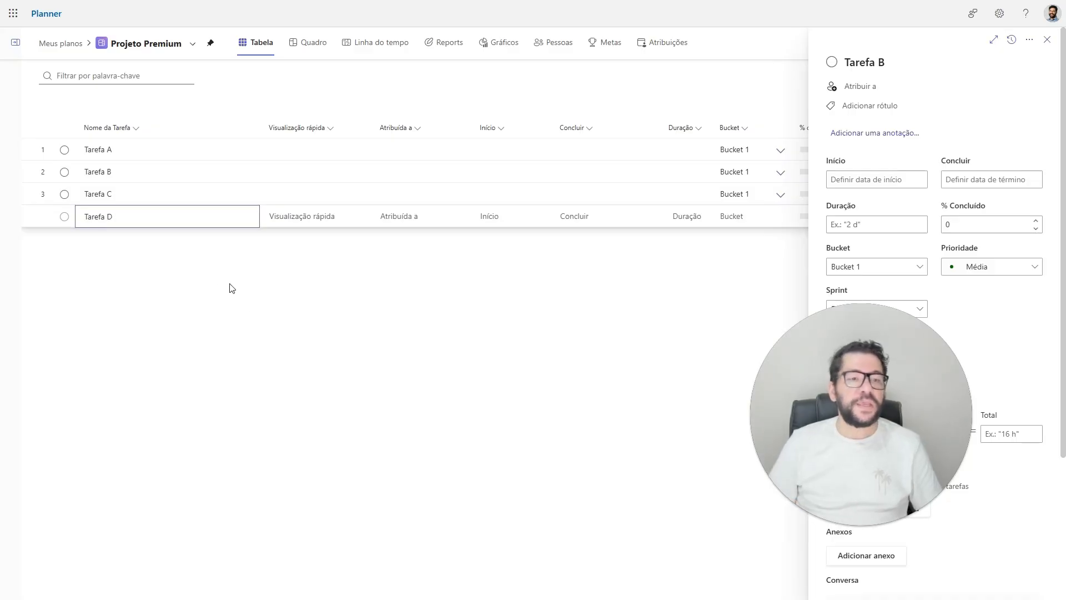
{"action": "key", "text": "Return"}
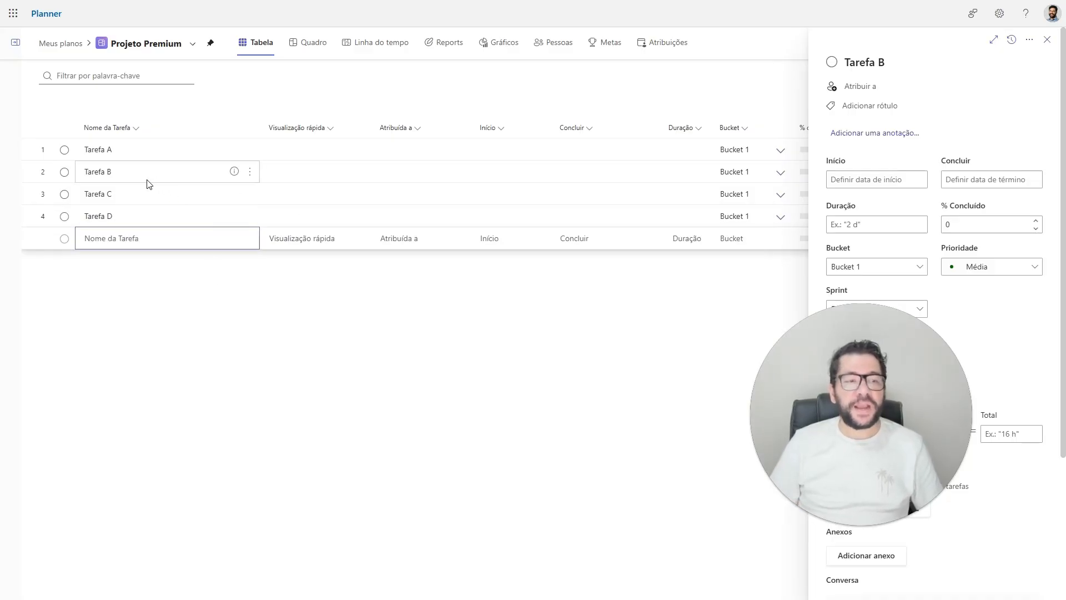
Step: View the details of Tarefa B, Tarefa C, Tarefa A and Tarefa D, and return to Tarefa B without renaming it
{"action": "left_click", "coordinate": [146, 182]}
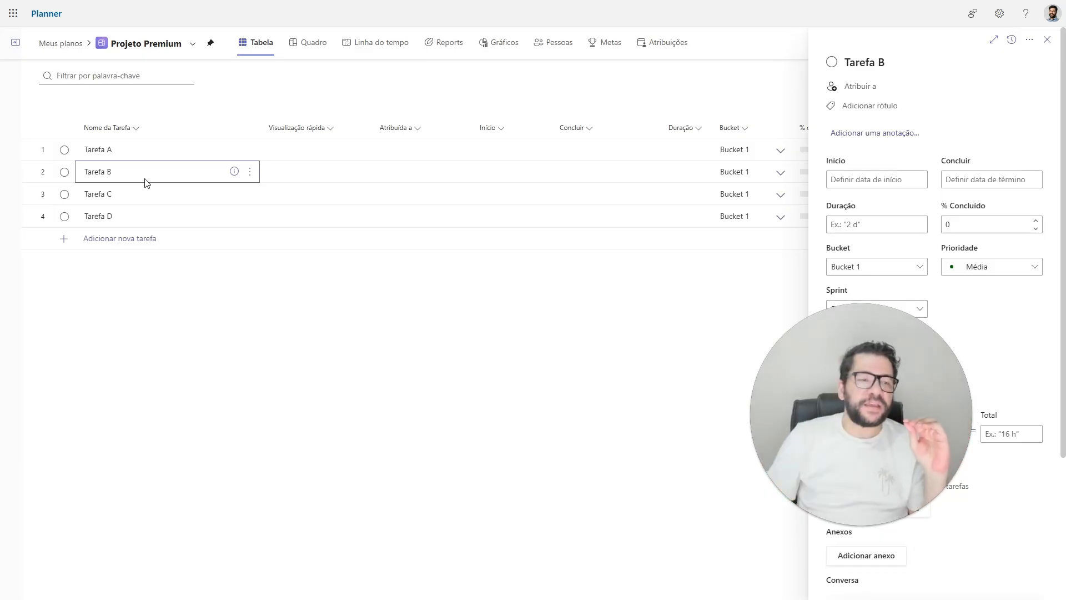
{"action": "left_click", "coordinate": [92, 195]}
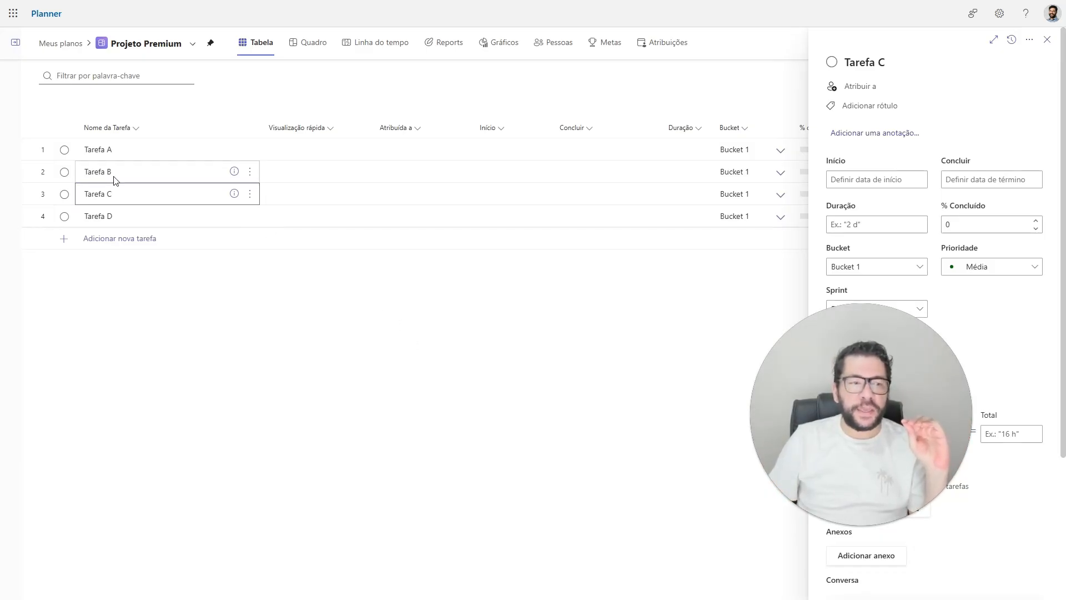
{"action": "left_click", "coordinate": [114, 177]}
{"action": "left_click", "coordinate": [107, 149]}
{"action": "left_click", "coordinate": [107, 196]}
{"action": "left_click", "coordinate": [109, 218]}
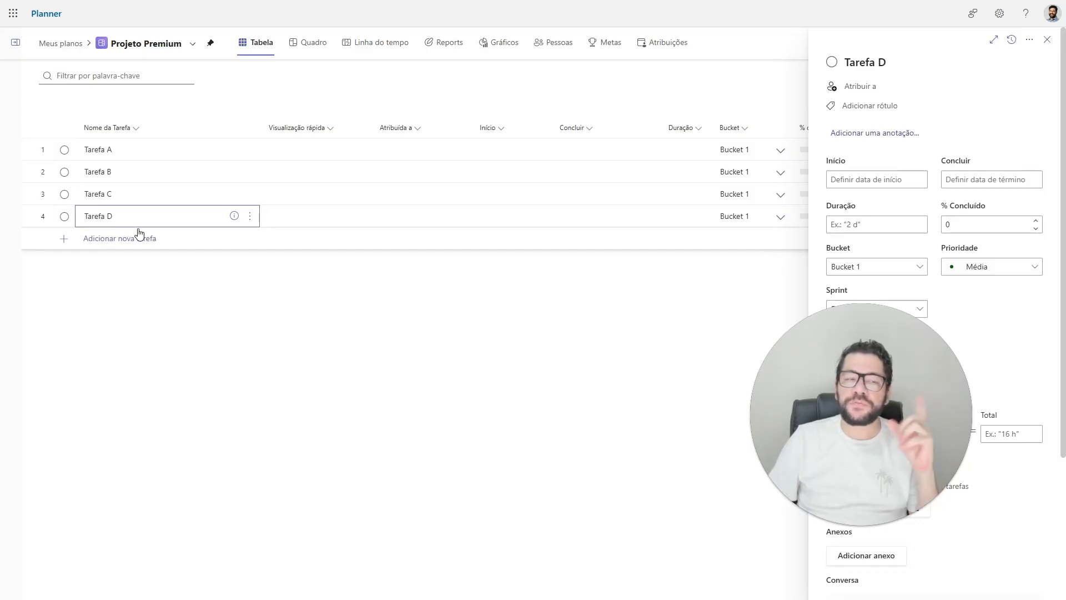
{"action": "left_click", "coordinate": [121, 177]}
{"action": "left_click", "coordinate": [121, 178]}
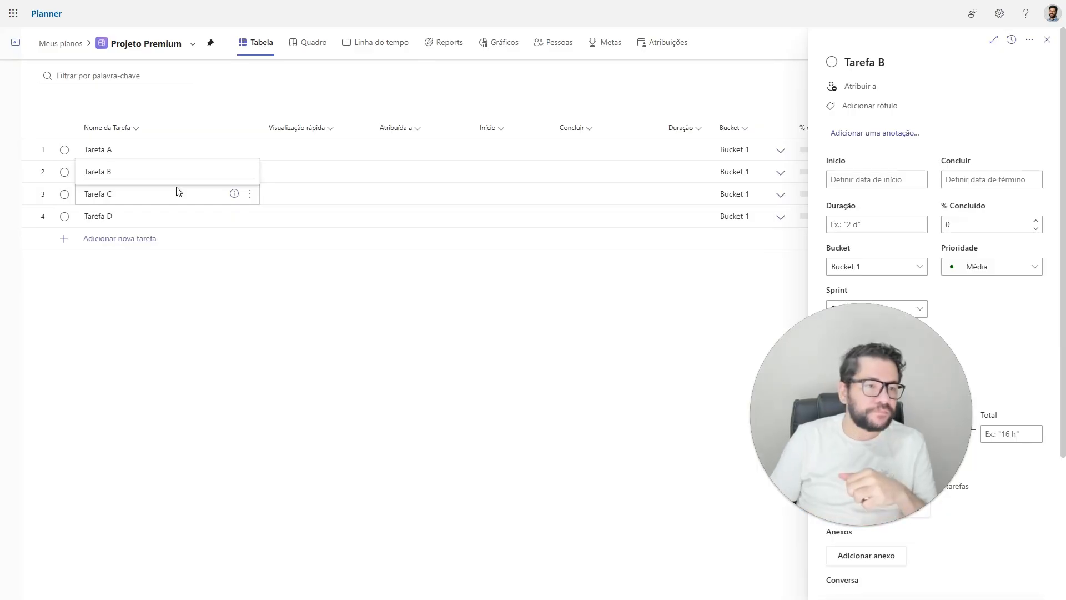
{"action": "key", "text": "Return"}
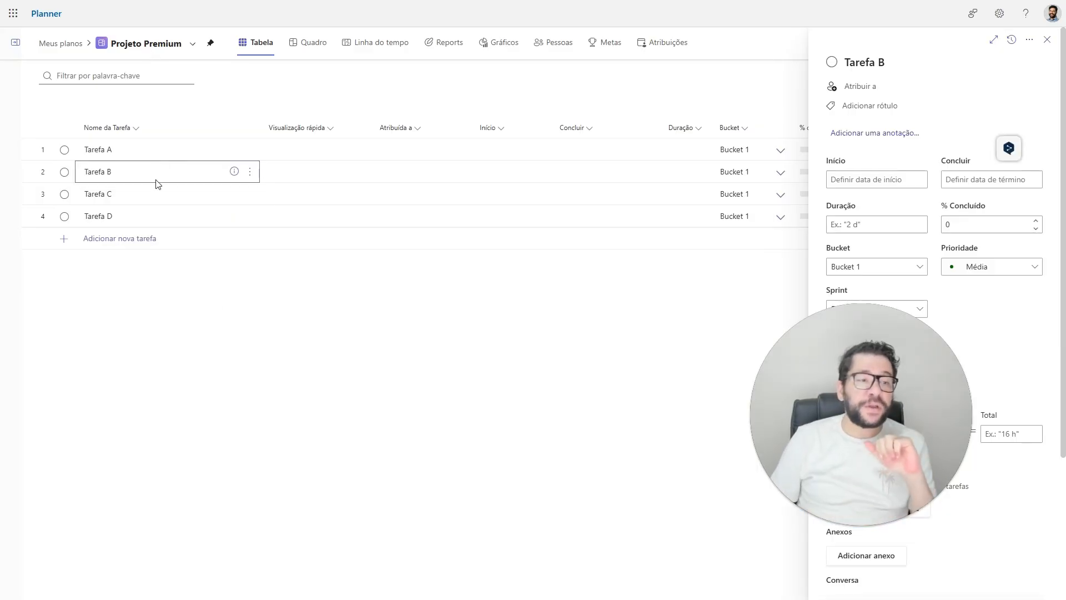
Step: Review the details of Tarefa A, Tarefa B, Tarefa C and Tarefa D, and close the details pane
{"action": "left_click", "coordinate": [142, 197]}
{"action": "left_click", "coordinate": [128, 173]}
{"action": "left_click", "coordinate": [126, 150]}
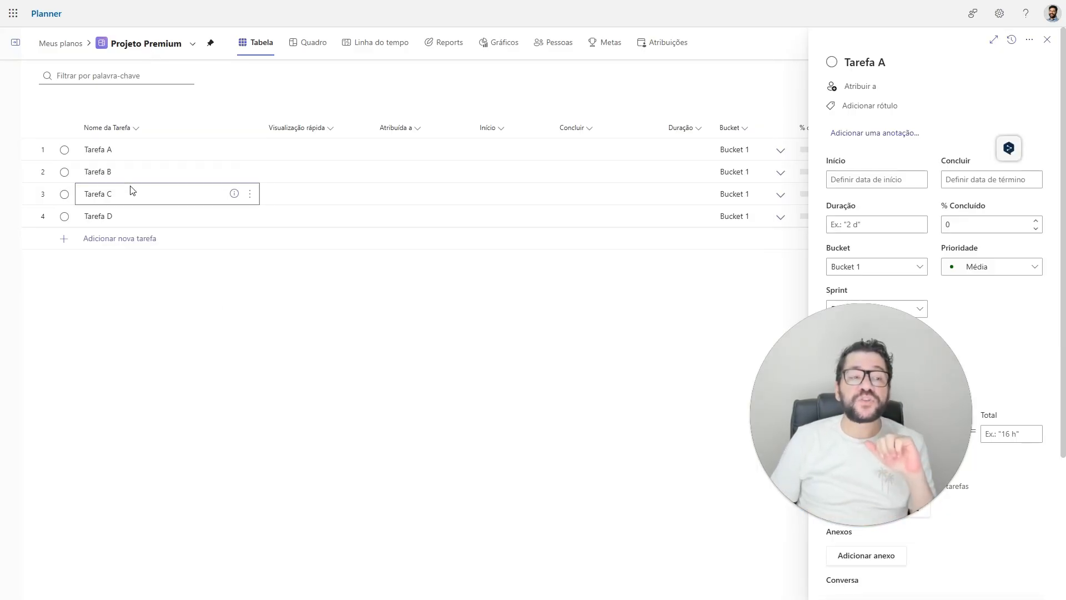
{"action": "left_click", "coordinate": [131, 192]}
{"action": "left_click", "coordinate": [133, 217]}
{"action": "left_click", "coordinate": [126, 172]}
{"action": "left_click", "coordinate": [126, 151]}
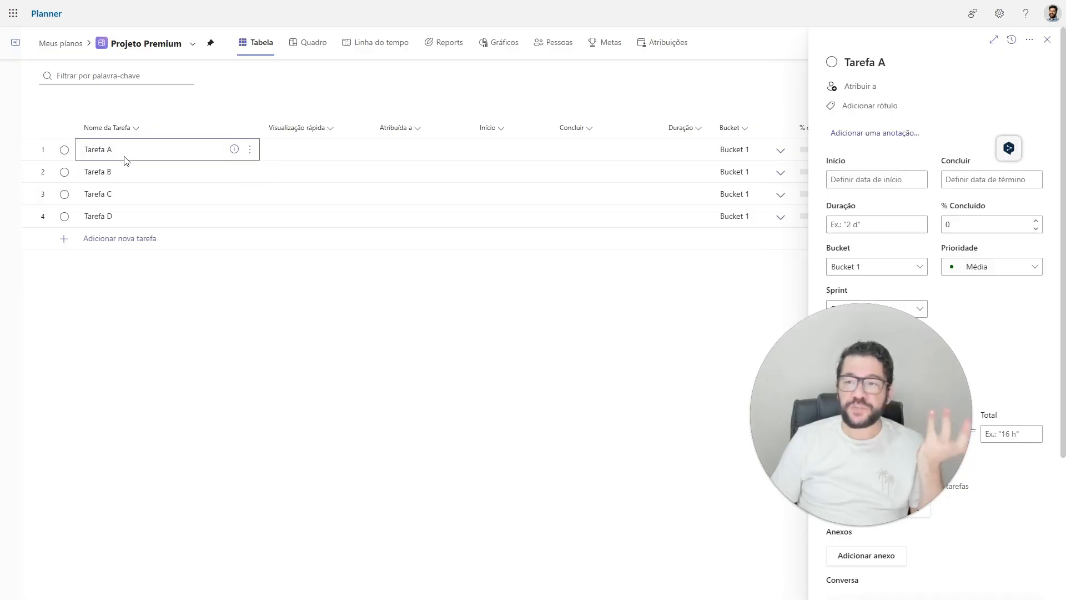
{"action": "left_click", "coordinate": [128, 197]}
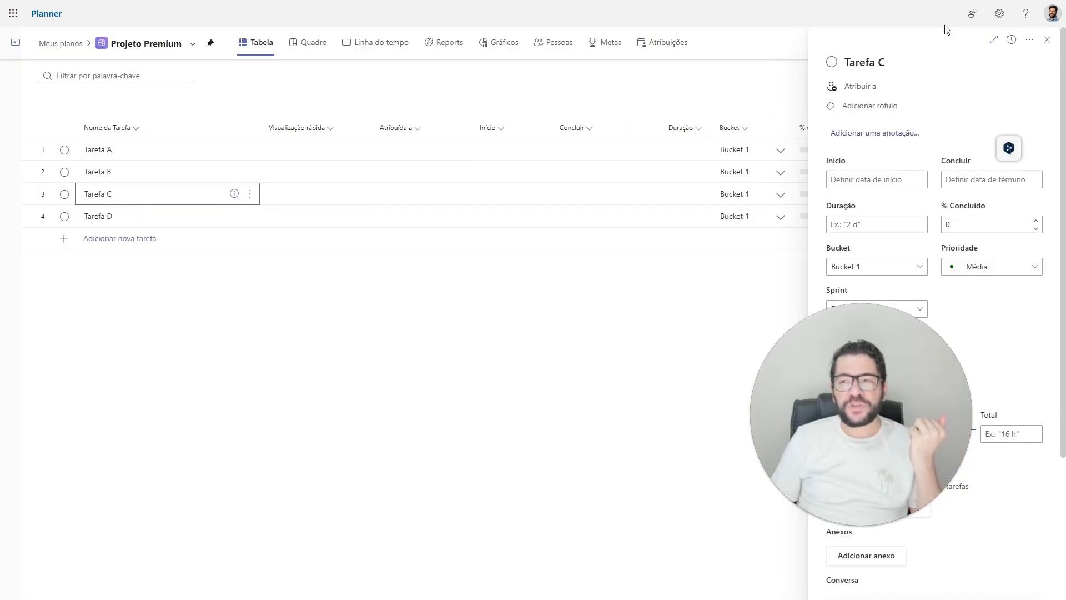
{"action": "left_click", "coordinate": [107, 176]}
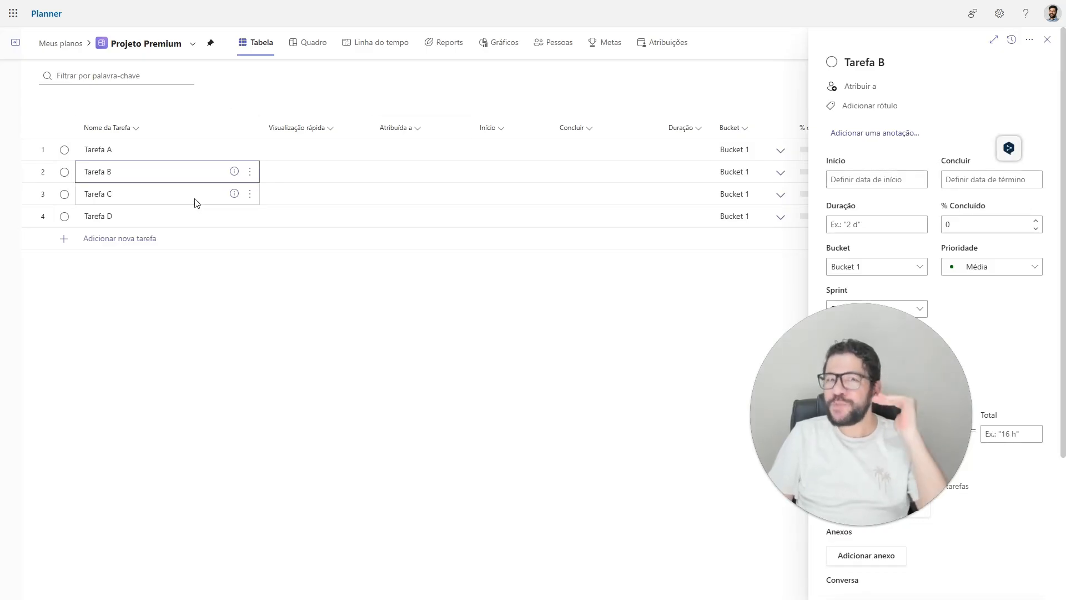
{"action": "left_click", "coordinate": [1047, 40]}
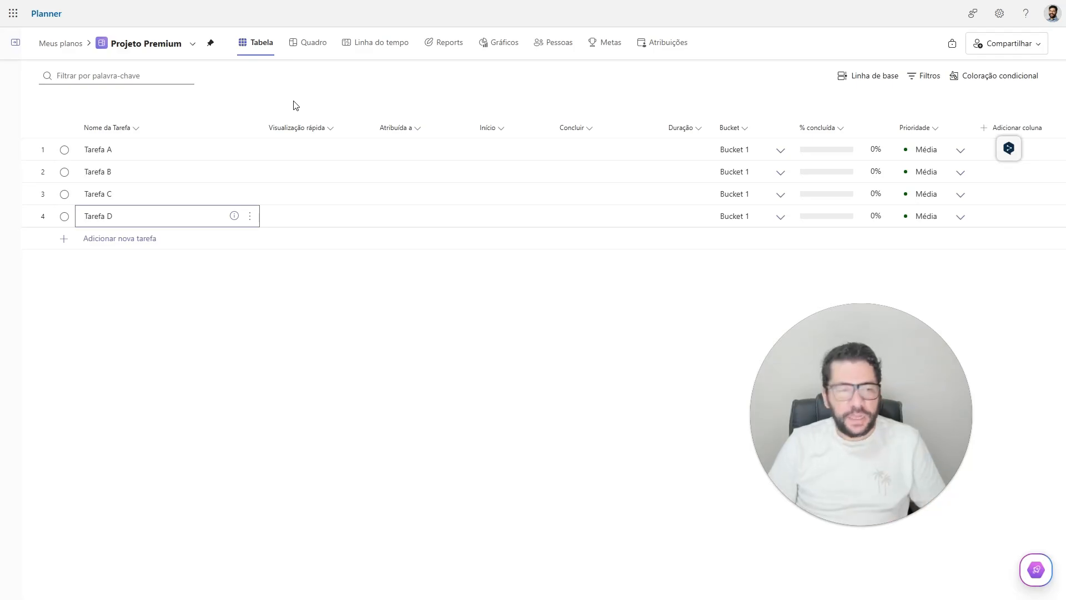
Step: Delete Tarefa D from the task list by clearing its name
{"action": "key", "text": "BackSpace"}
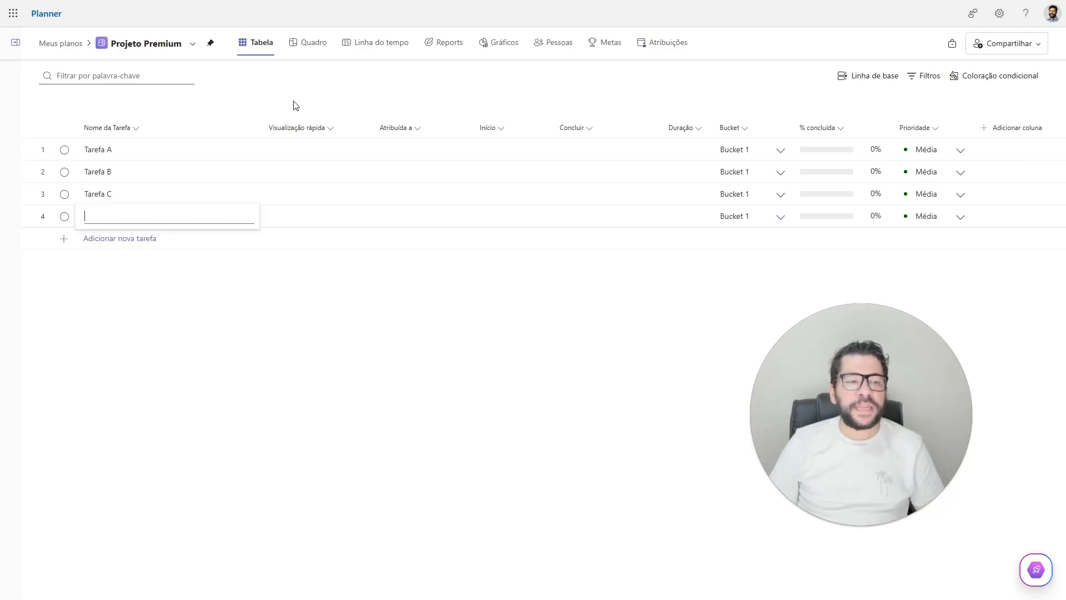
{"action": "left_click", "coordinate": [251, 344]}
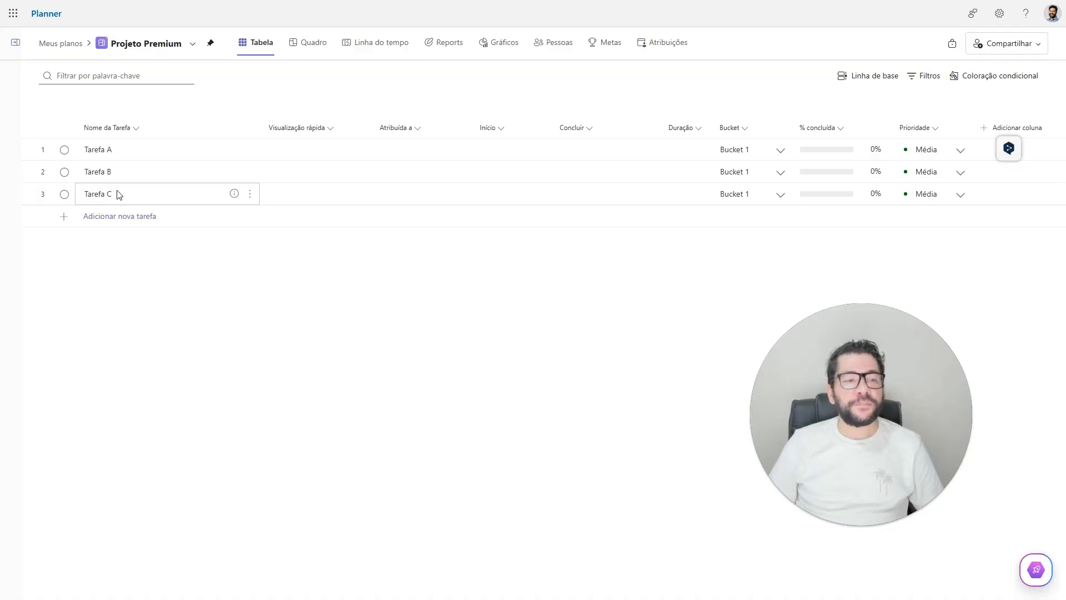
Step: Practise switching between single tasks and a range, ending with Tarefa B and Tarefa C selected together
{"action": "left_click_drag", "start_coordinate": [132, 177], "coordinate": [130, 190]}
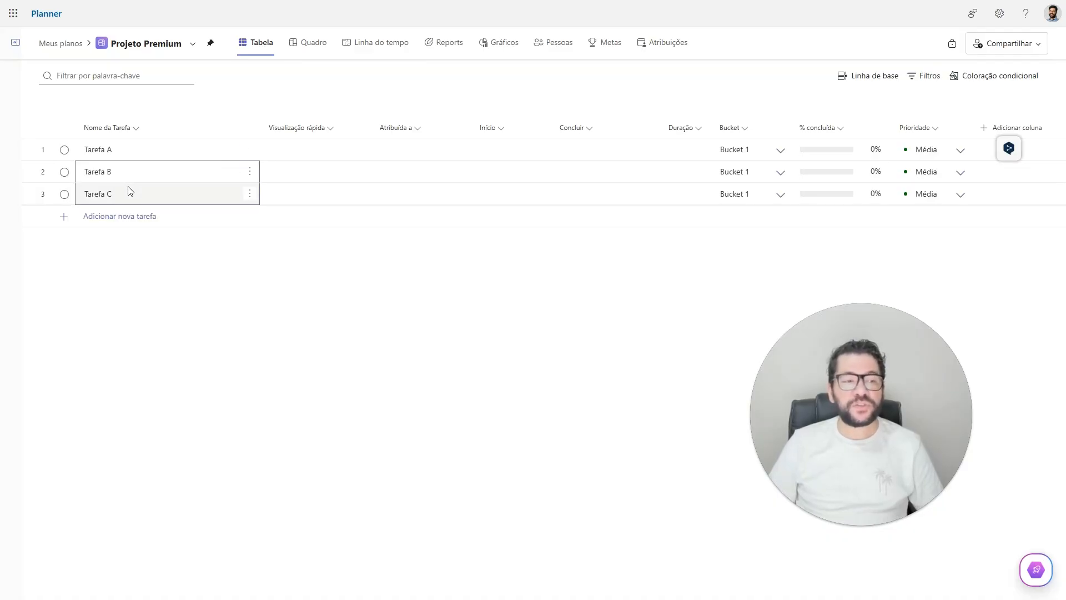
{"action": "left_click", "coordinate": [177, 151]}
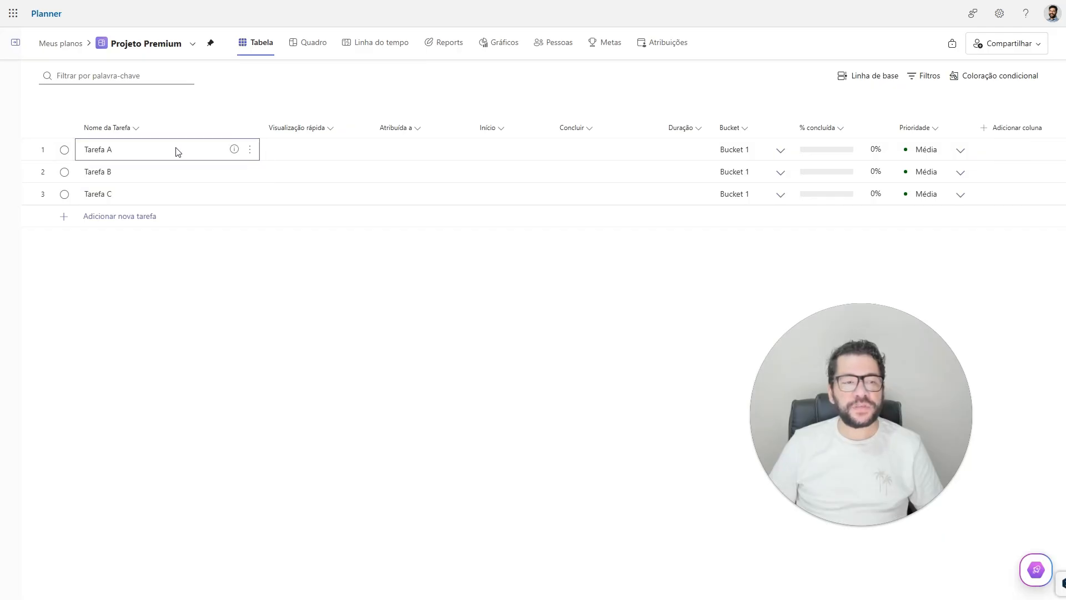
{"action": "left_click", "coordinate": [171, 176]}
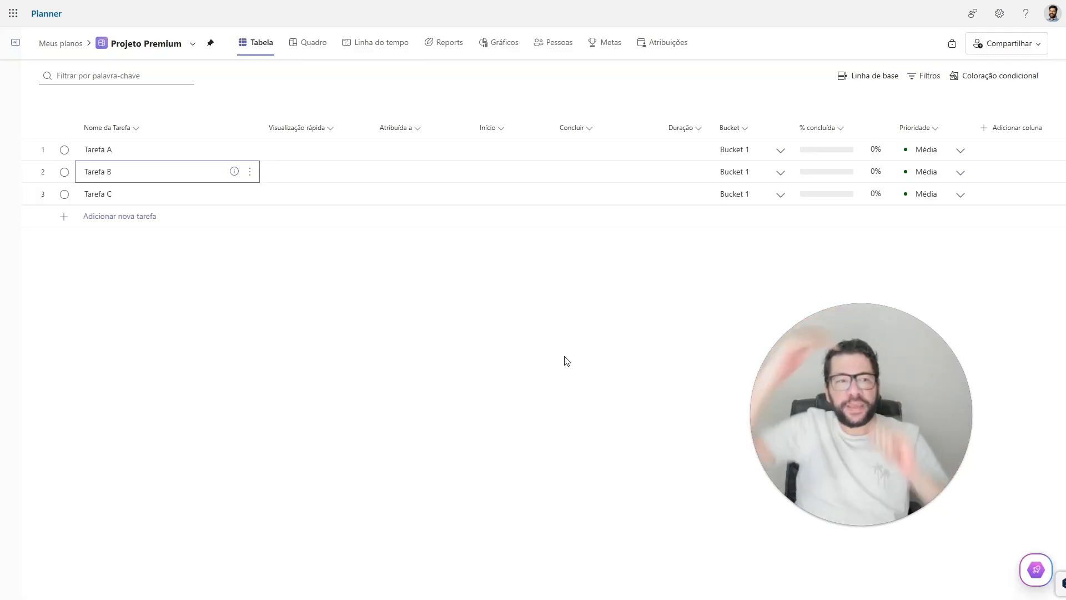
{"action": "left_click", "coordinate": [127, 150]}
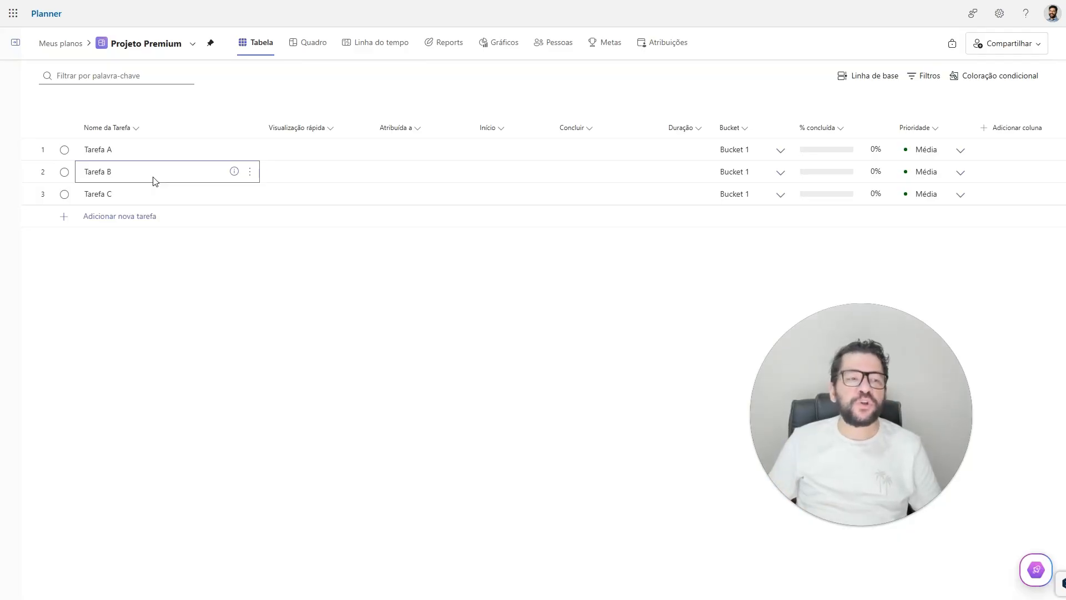
{"action": "key", "text": "shift+Down"}
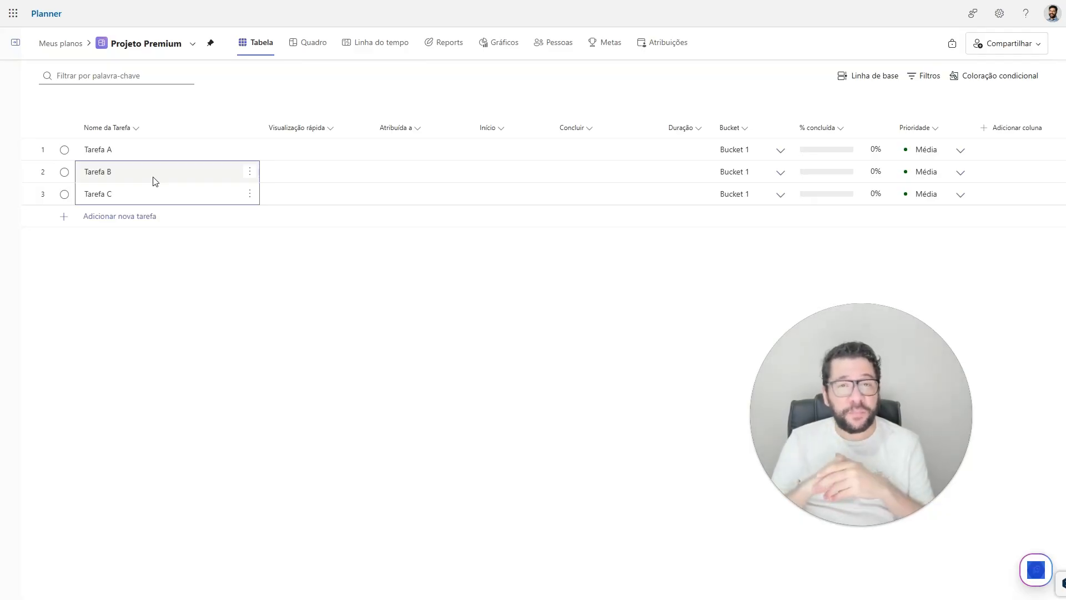
Step: Add two new tasks named Tarefa D and Tarefa E at the end of the task list
{"action": "left_click", "coordinate": [132, 217]}
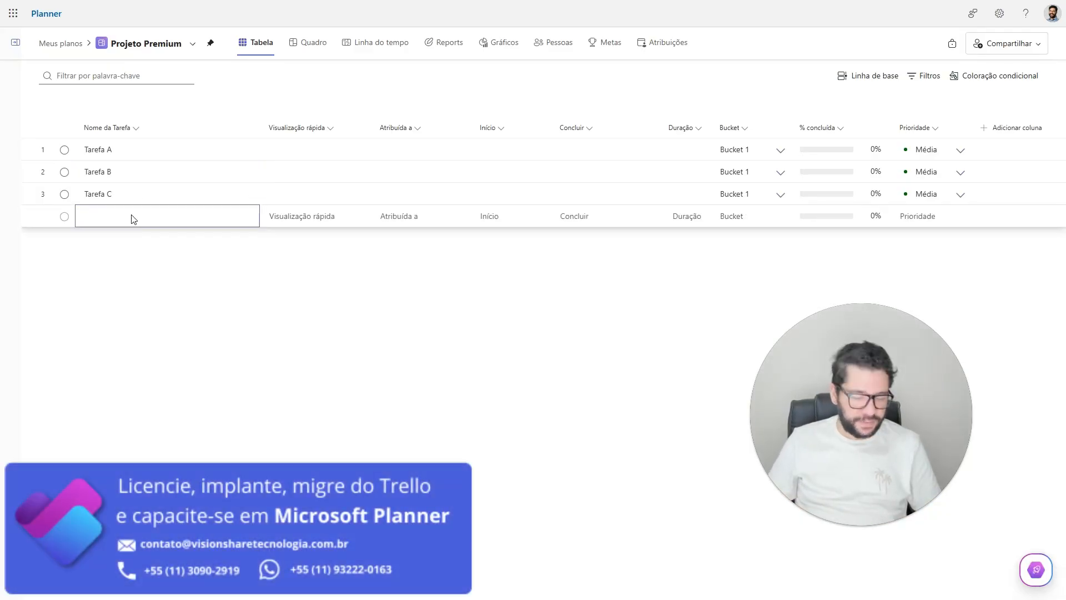
{"action": "type", "text": "Tarefa"}
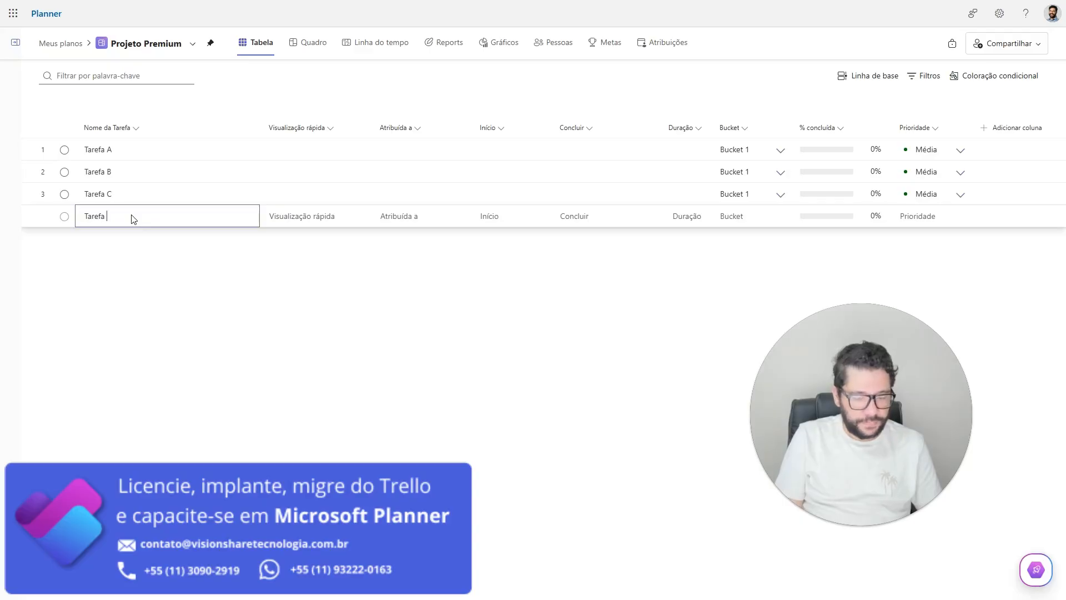
{"action": "type", "text": " D"}
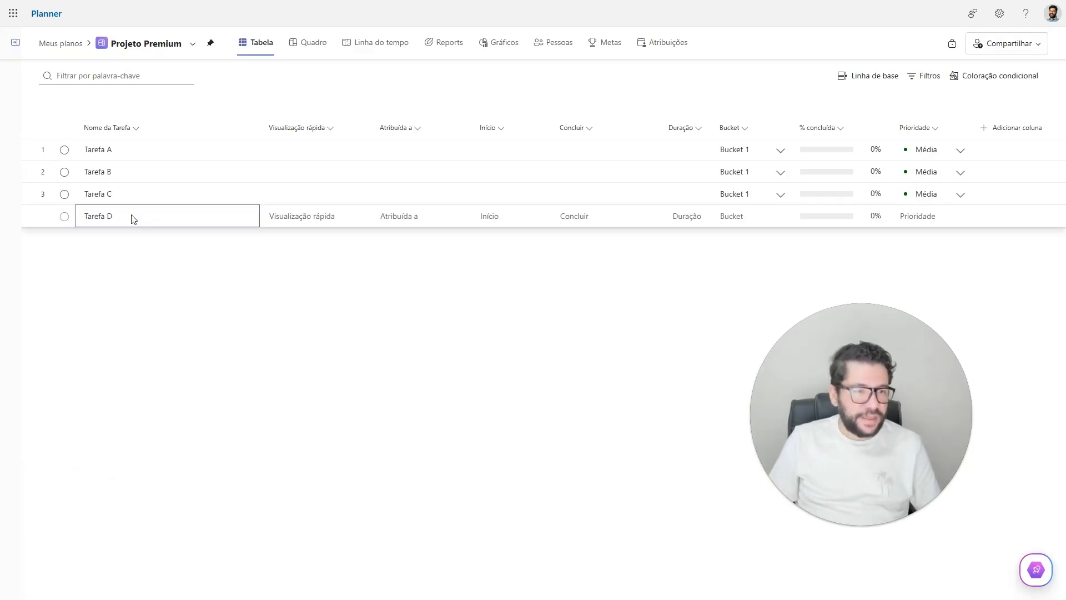
{"action": "key", "text": "Return"}
{"action": "type", "text": "Tarefa "}
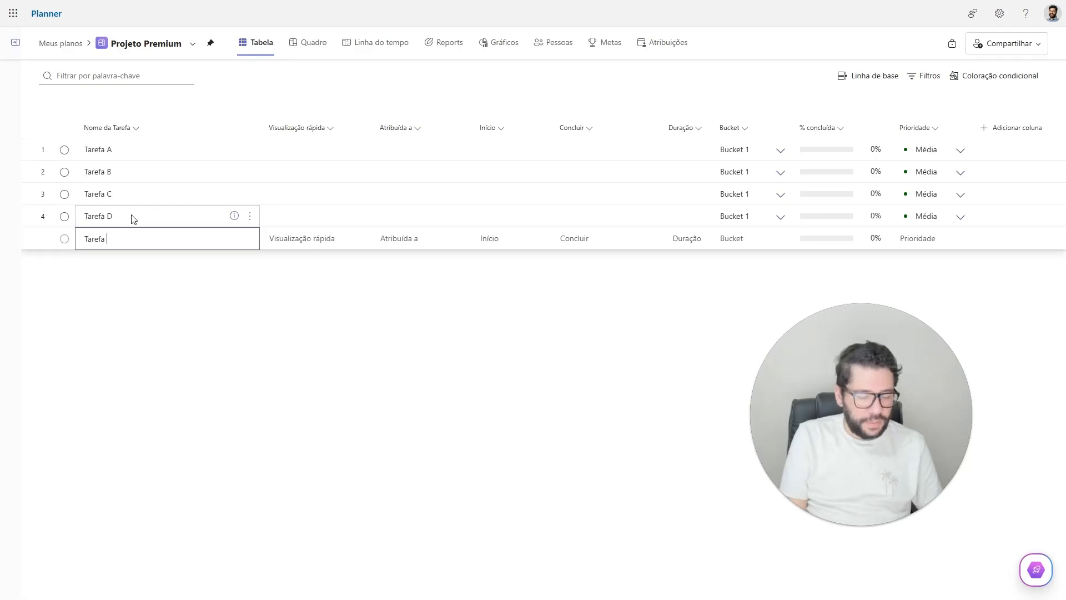
{"action": "type", "text": "E"}
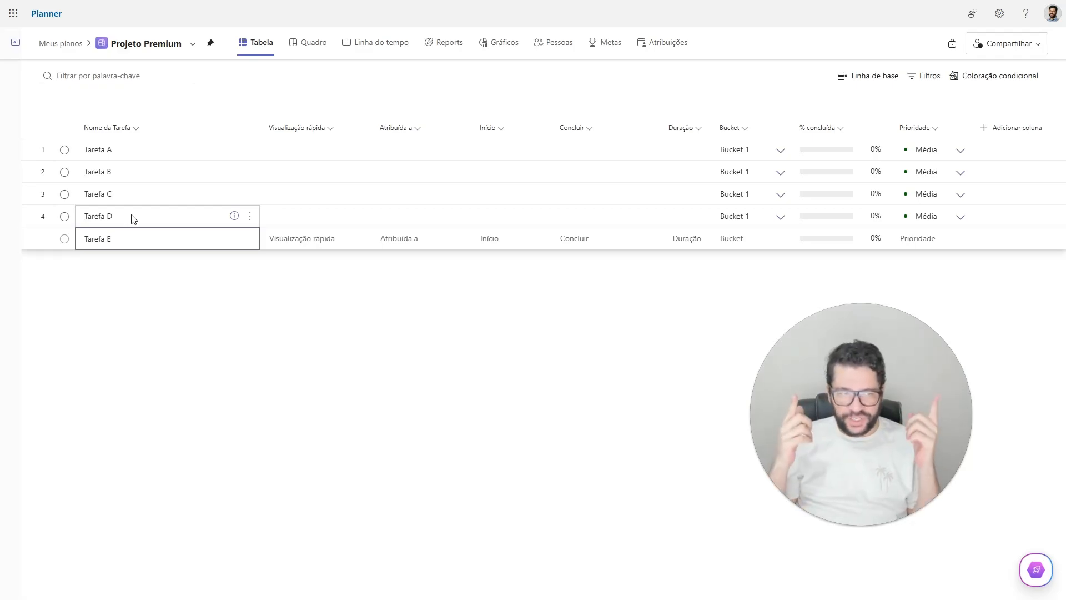
{"action": "key", "text": "Return"}
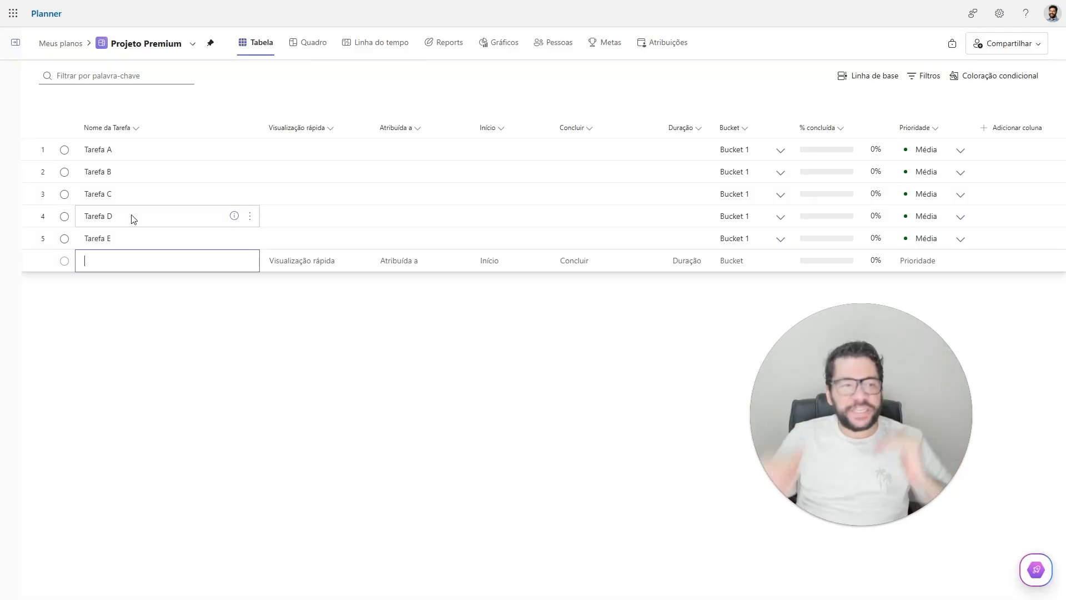
{"action": "left_click", "coordinate": [189, 405]}
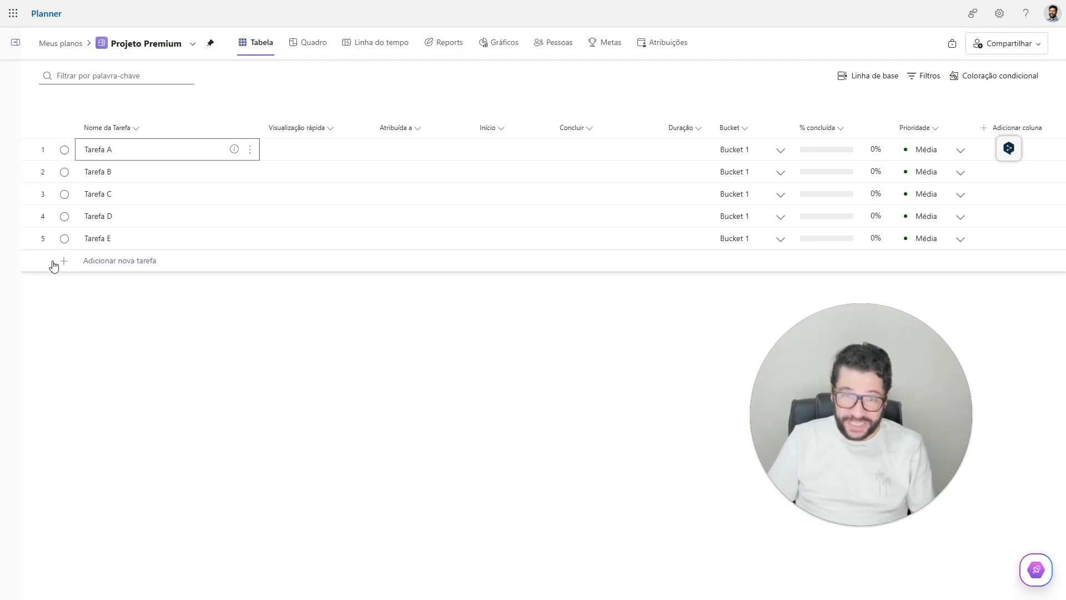
Step: Add a new task named Tarefa F below Tarefa E
{"action": "left_click", "coordinate": [131, 265]}
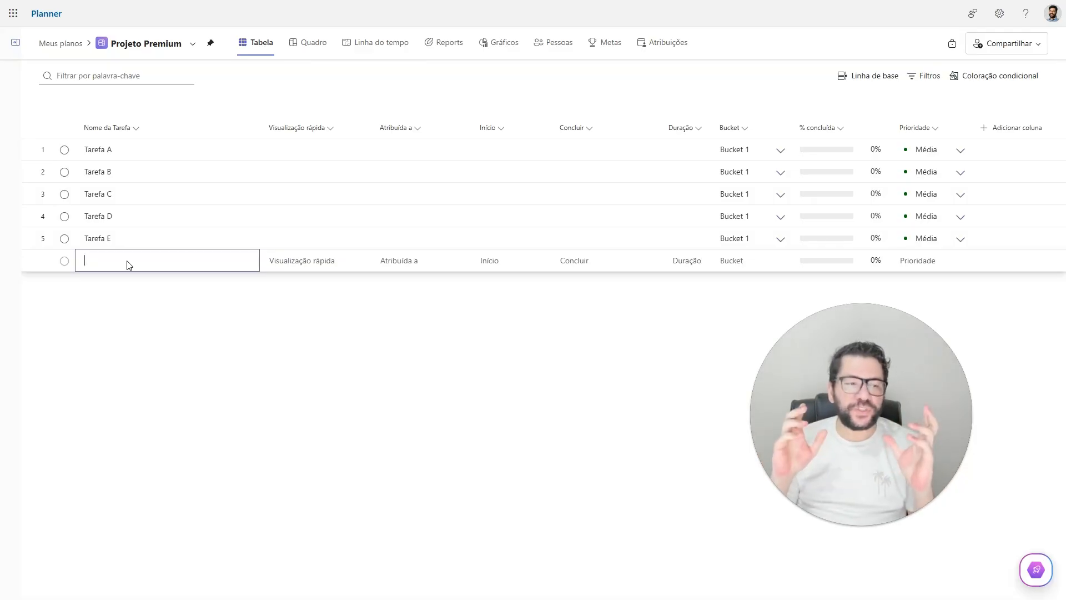
{"action": "type", "text": "Ta"}
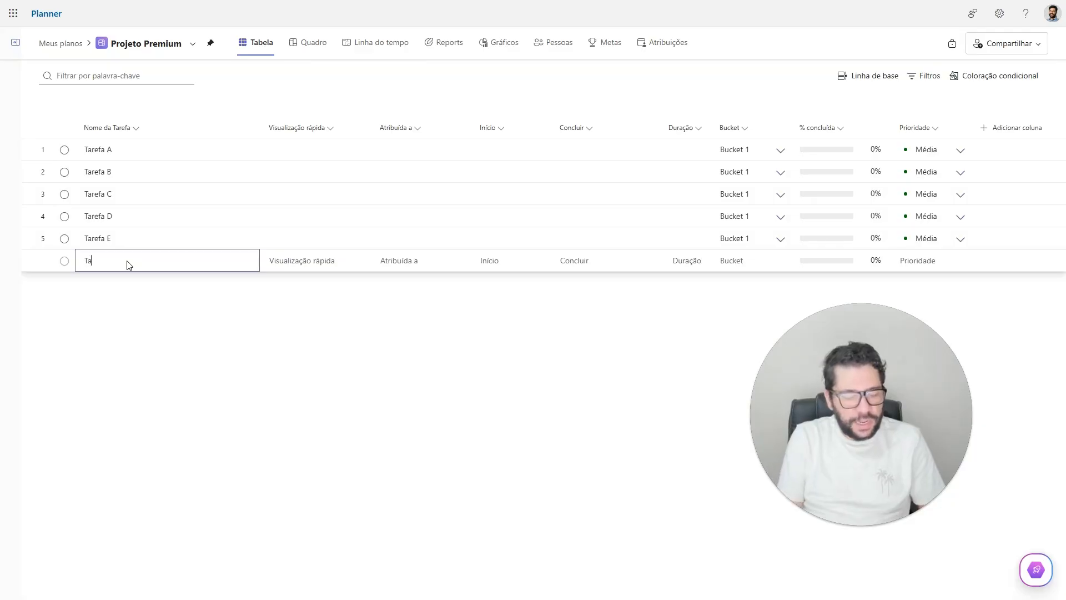
{"action": "type", "text": "refa F"}
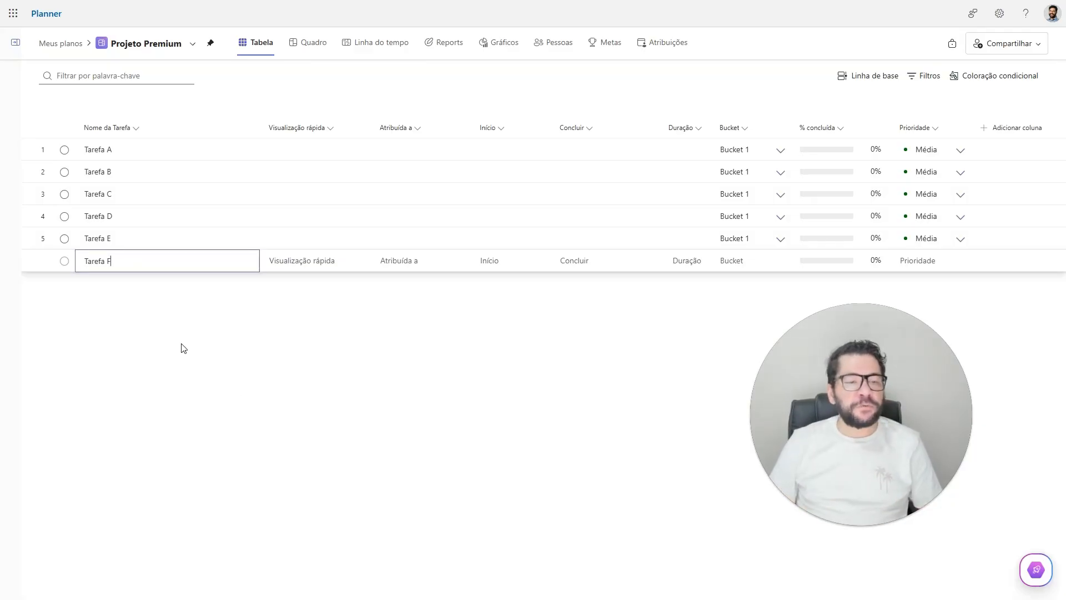
{"action": "key", "text": "Return"}
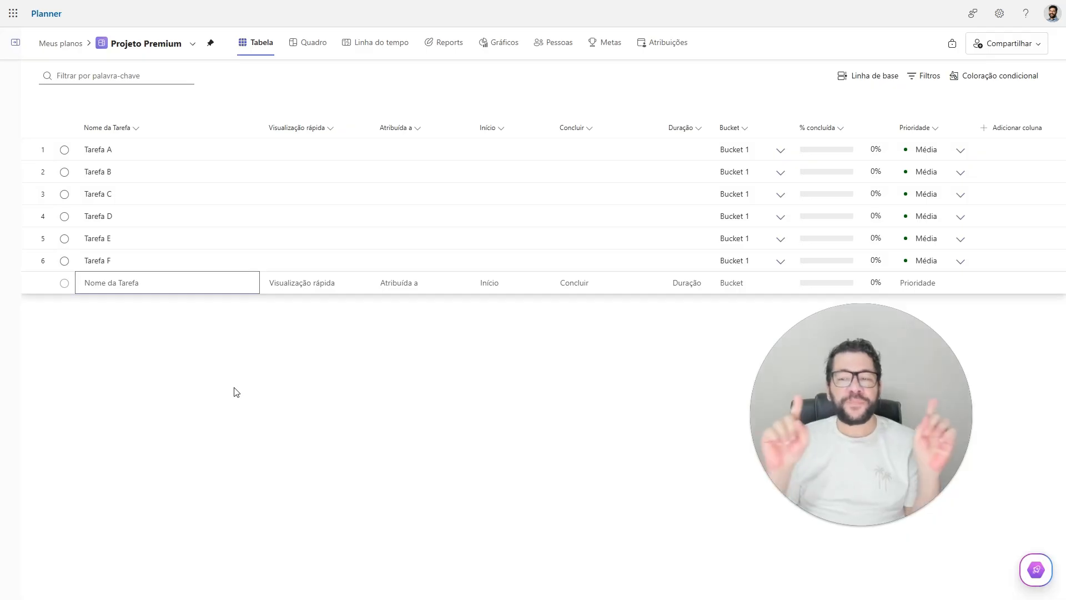
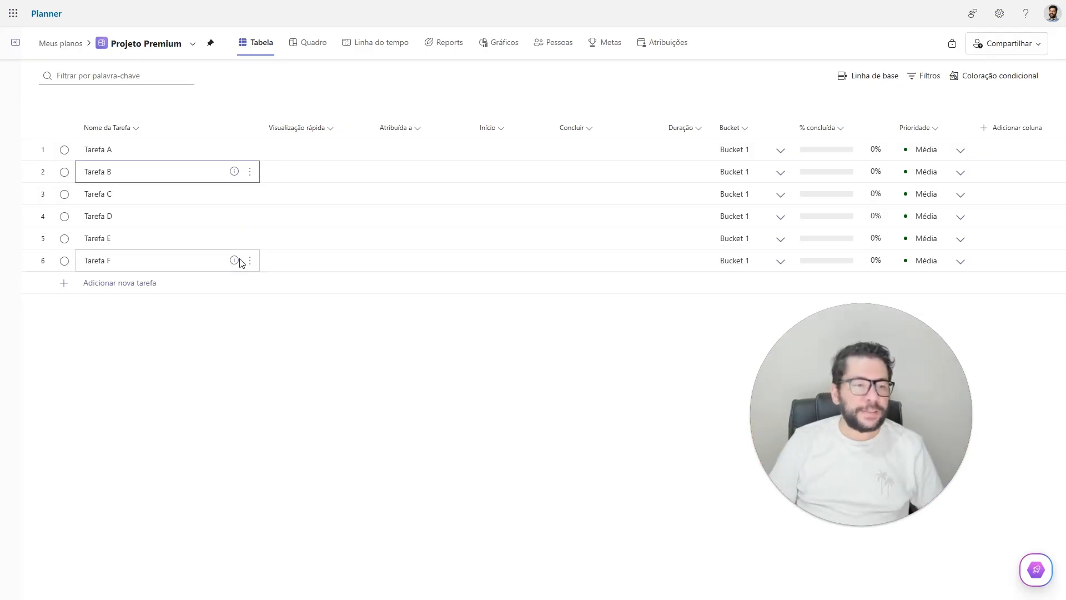
Step: Select the tasks from Tarefa F up to Tarefa C as one range, and reduce the selection to Tarefa A
{"action": "left_click", "coordinate": [151, 265]}
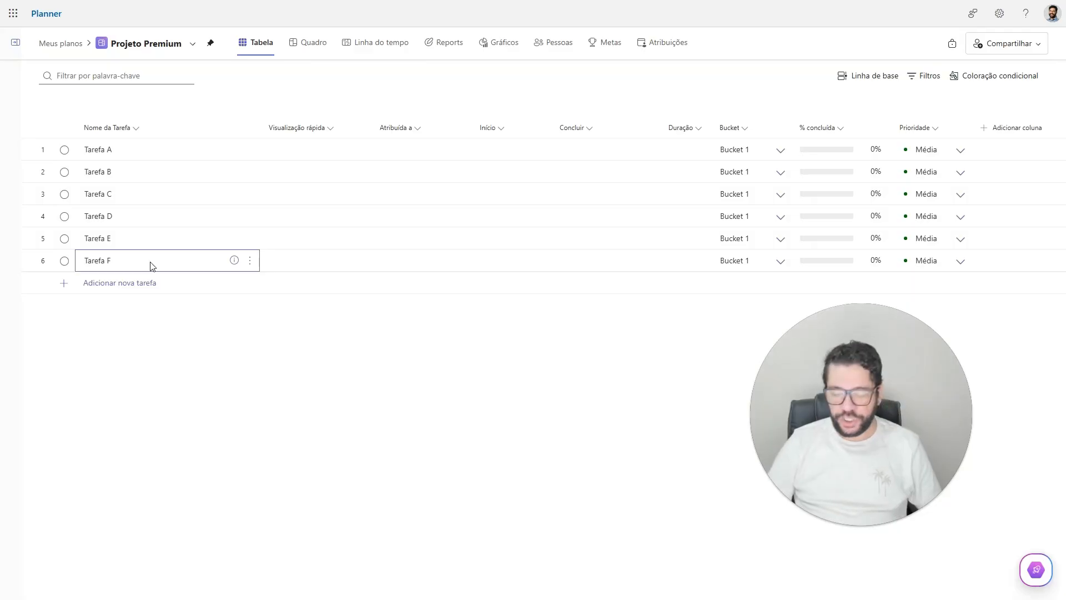
{"action": "key", "text": "shift+Up"}
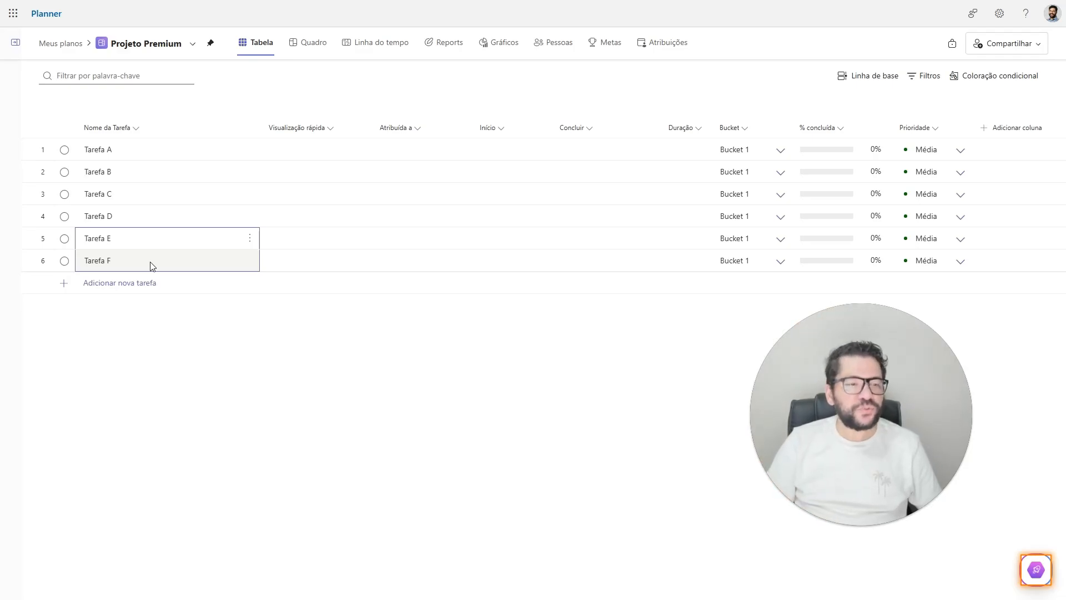
{"action": "key", "text": "shift+Up"}
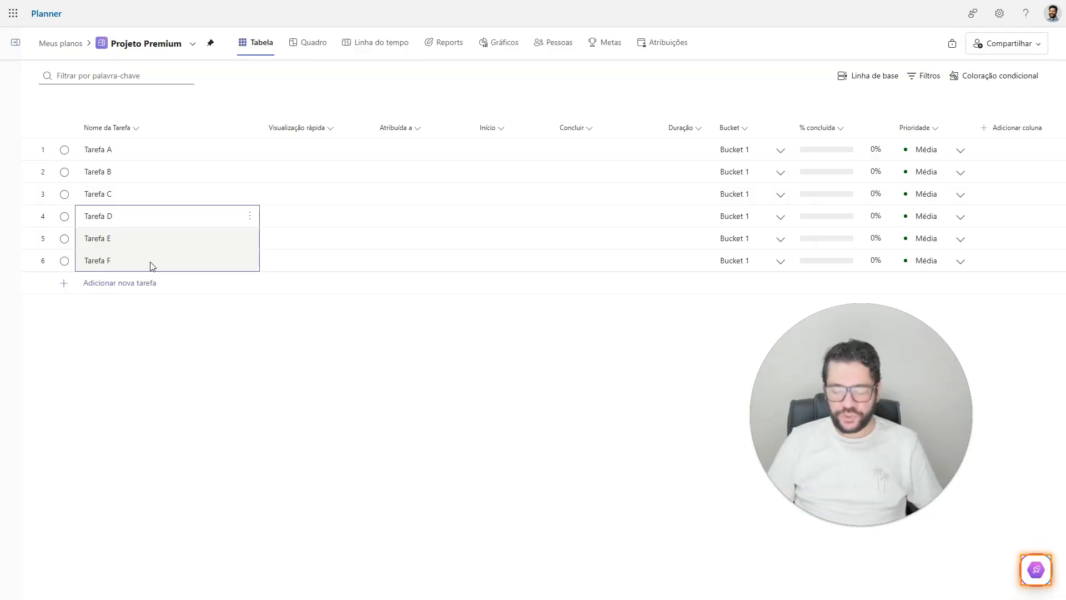
{"action": "key", "text": "shift+Up"}
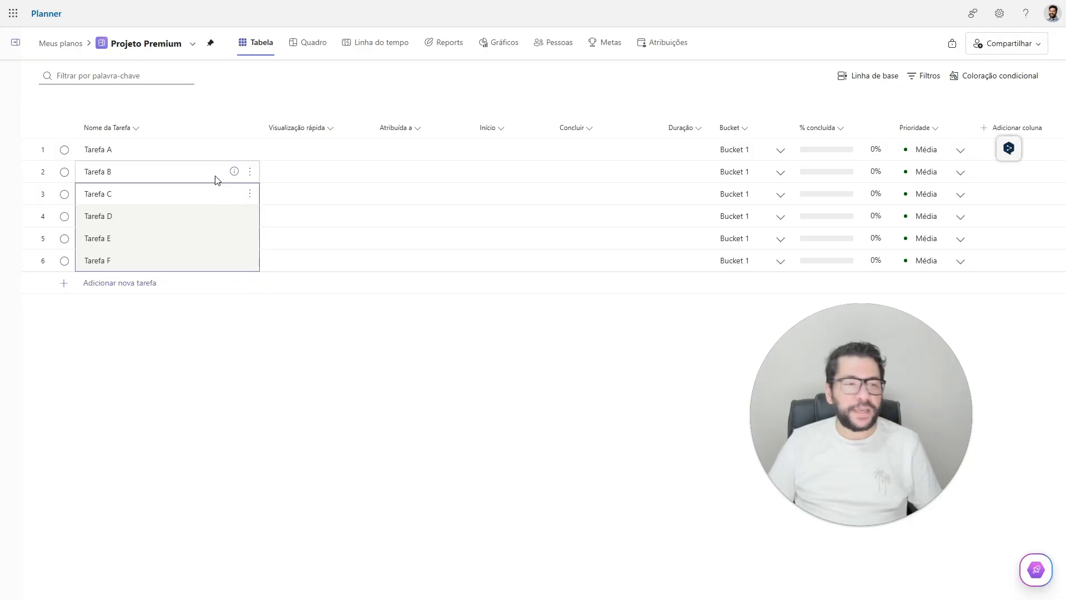
{"action": "left_click", "coordinate": [200, 219]}
{"action": "left_click", "coordinate": [155, 151]}
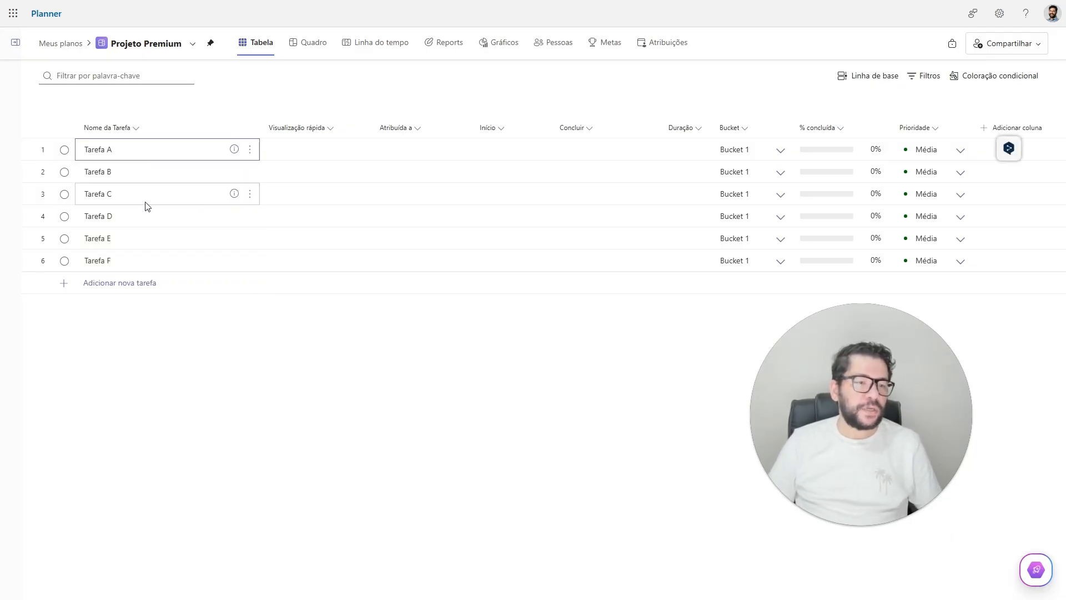
Step: Select Tarefa D, Tarefa E and Tarefa F together and look over the actions available for the selection
{"action": "left_click", "coordinate": [139, 220]}
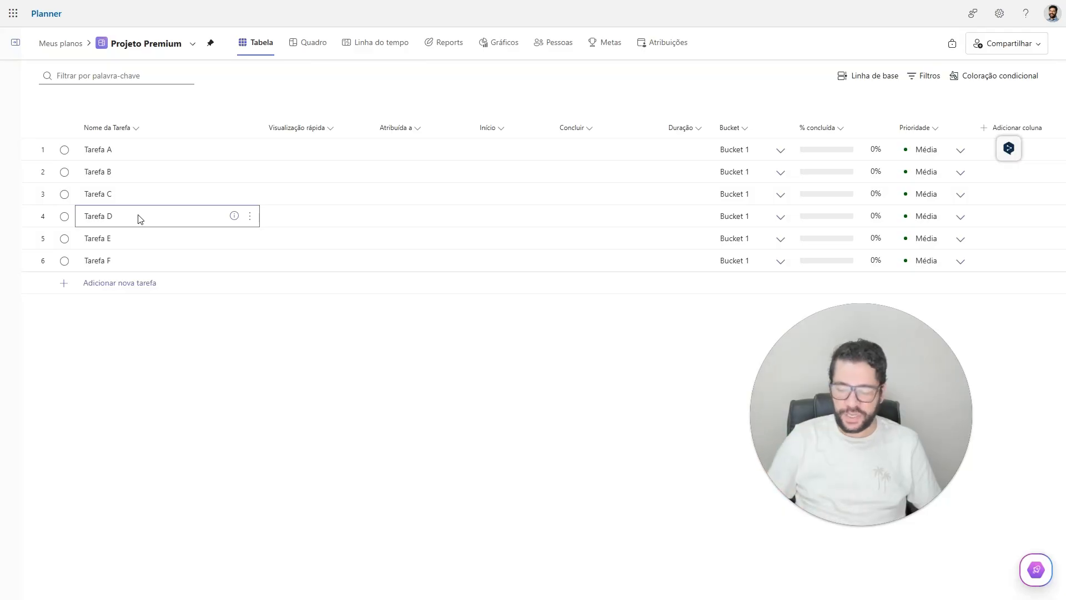
{"action": "key", "text": "shift+Down"}
{"action": "key", "text": "shift+Down"}
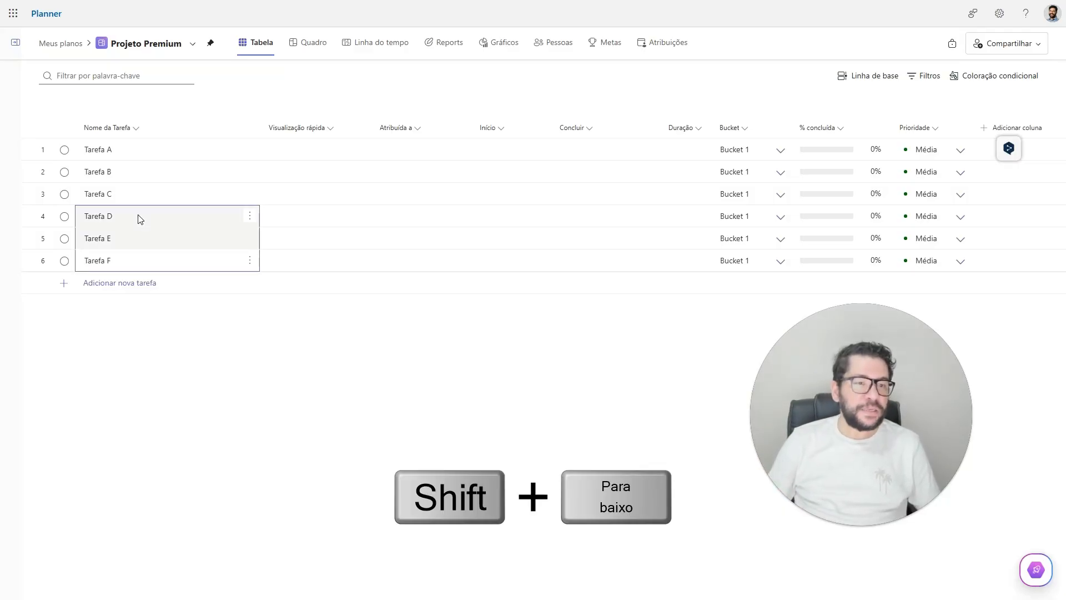
{"action": "left_click", "coordinate": [249, 216]}
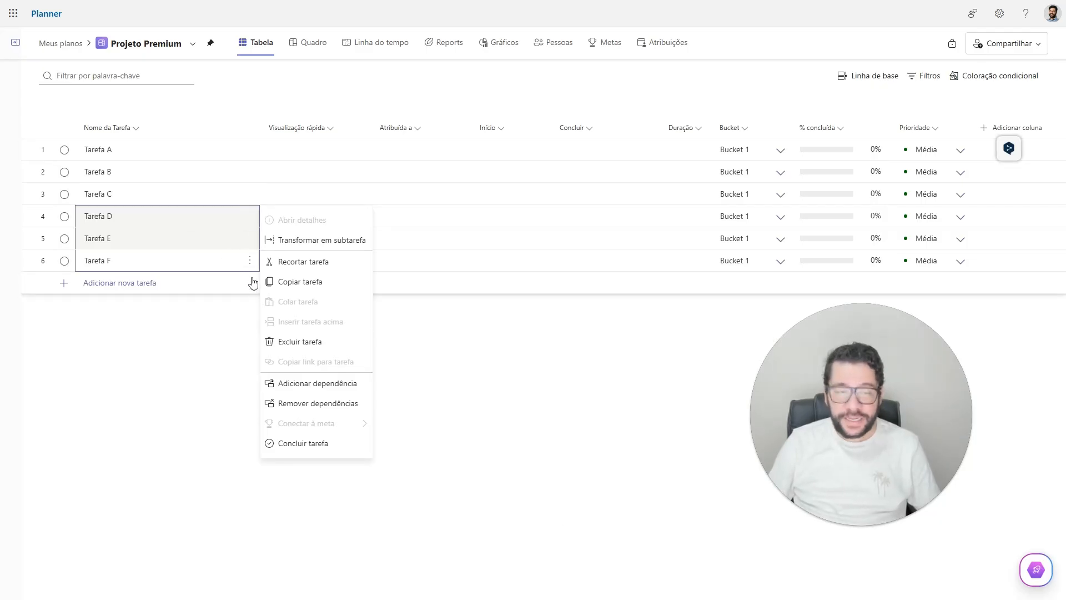
{"action": "left_click", "coordinate": [250, 240]}
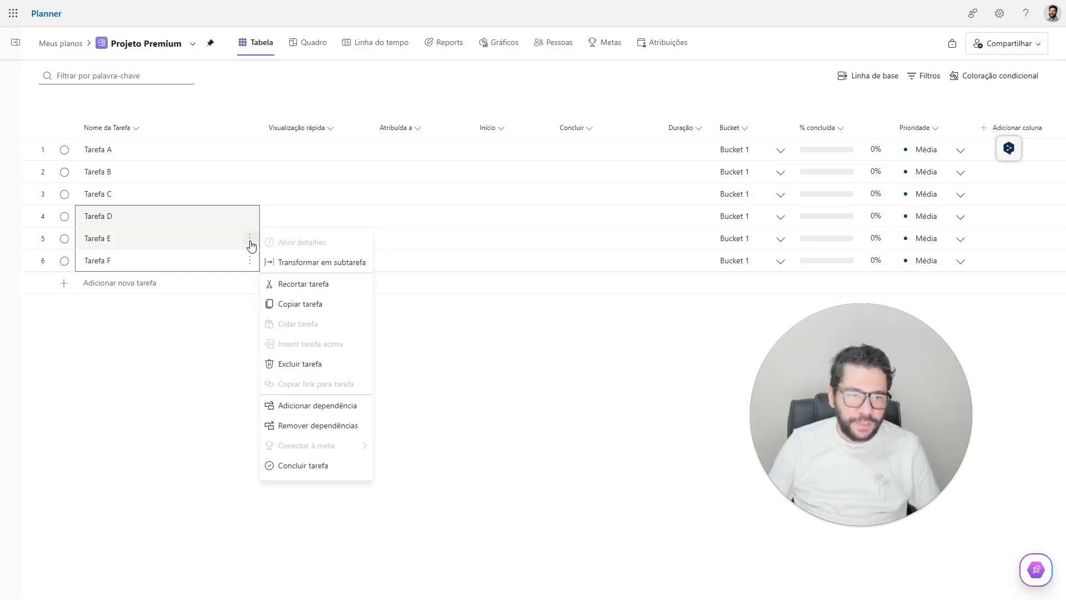
{"action": "left_click", "coordinate": [251, 220]}
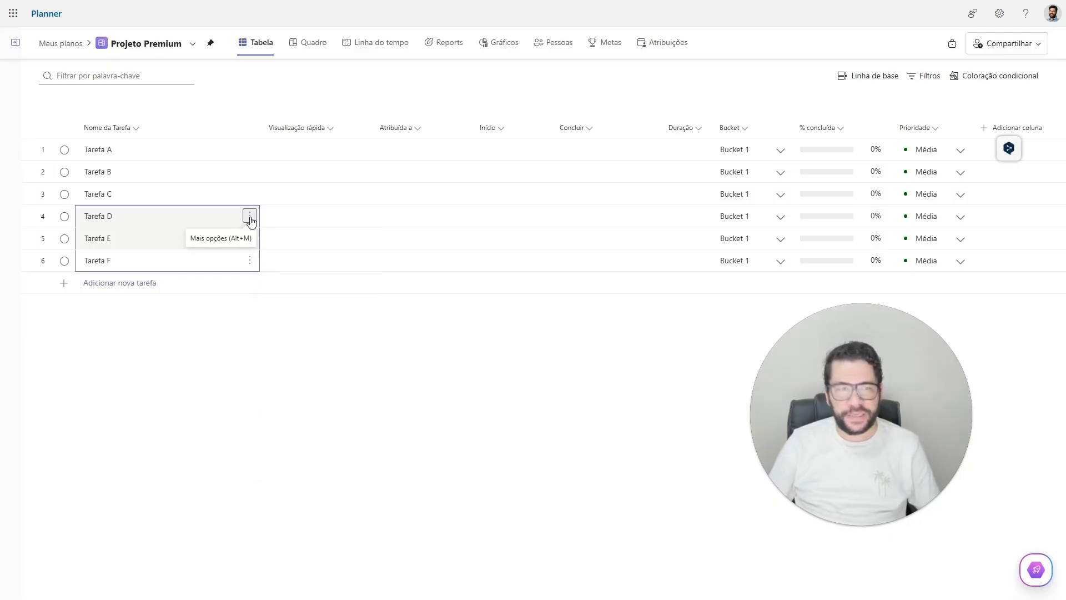
{"action": "left_click", "coordinate": [250, 218]}
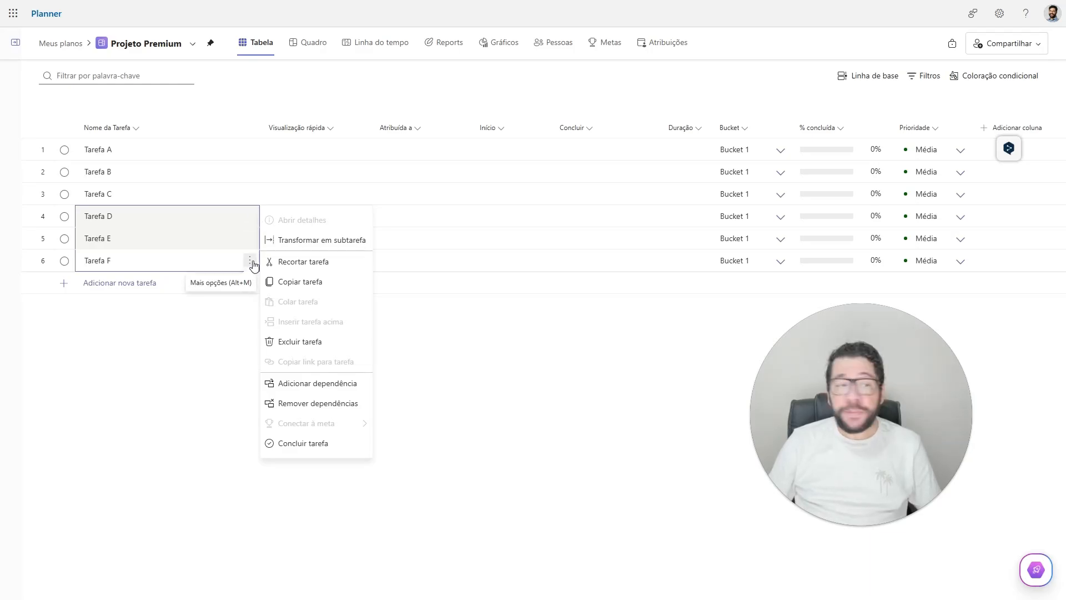
Step: Examine the actions offered on Tarefa D, Tarefa E and Tarefa F while selected together, return to full screen and clear the group selection
{"action": "left_click", "coordinate": [250, 218]}
{"action": "left_click", "coordinate": [251, 219]}
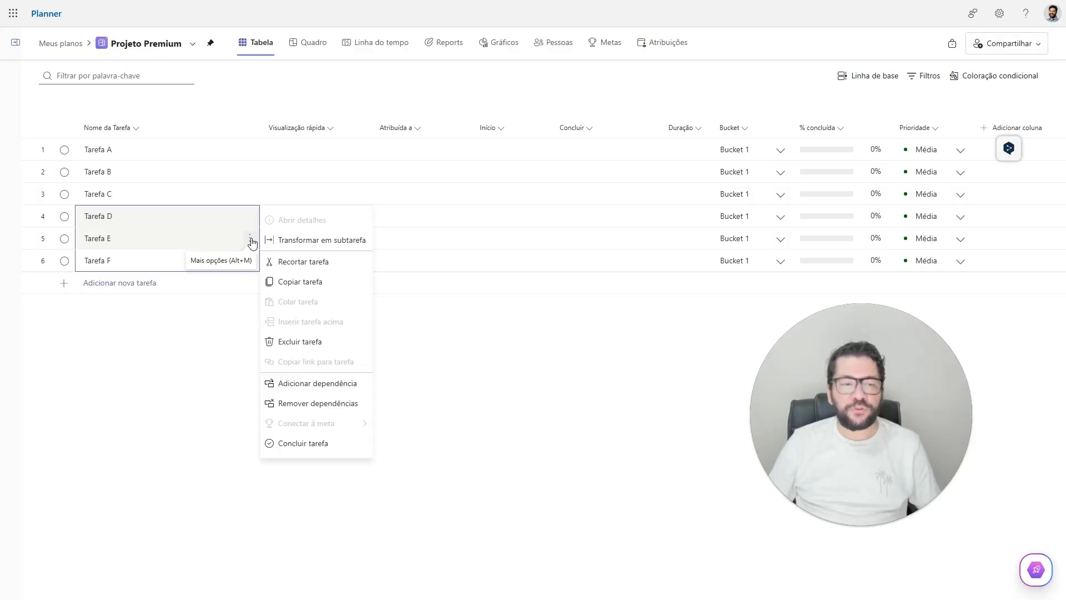
{"action": "left_click", "coordinate": [251, 240]}
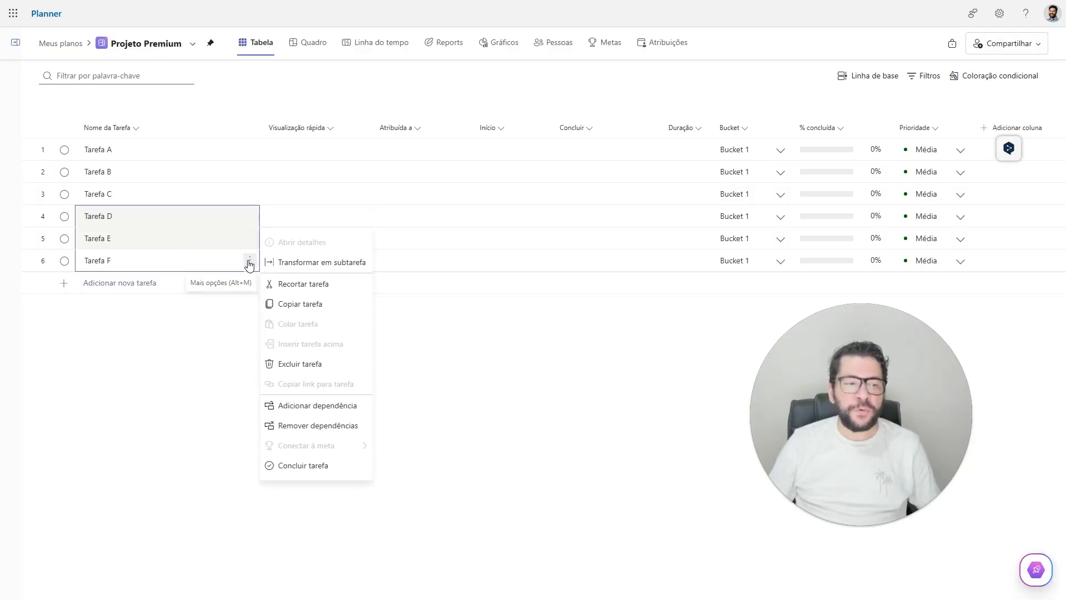
{"action": "left_click", "coordinate": [250, 262]}
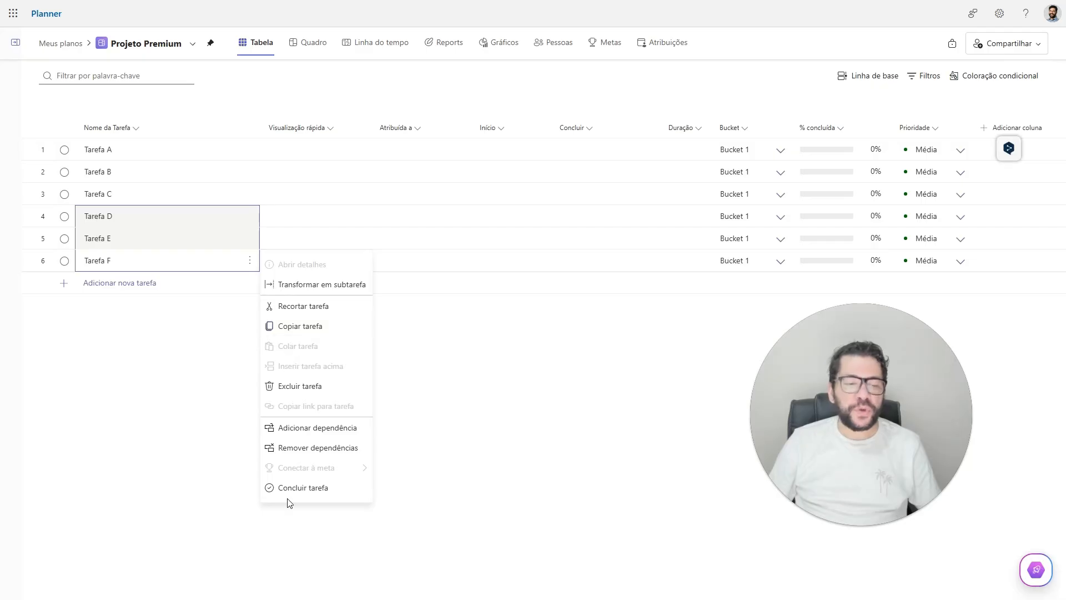
{"action": "left_click", "coordinate": [293, 389]}
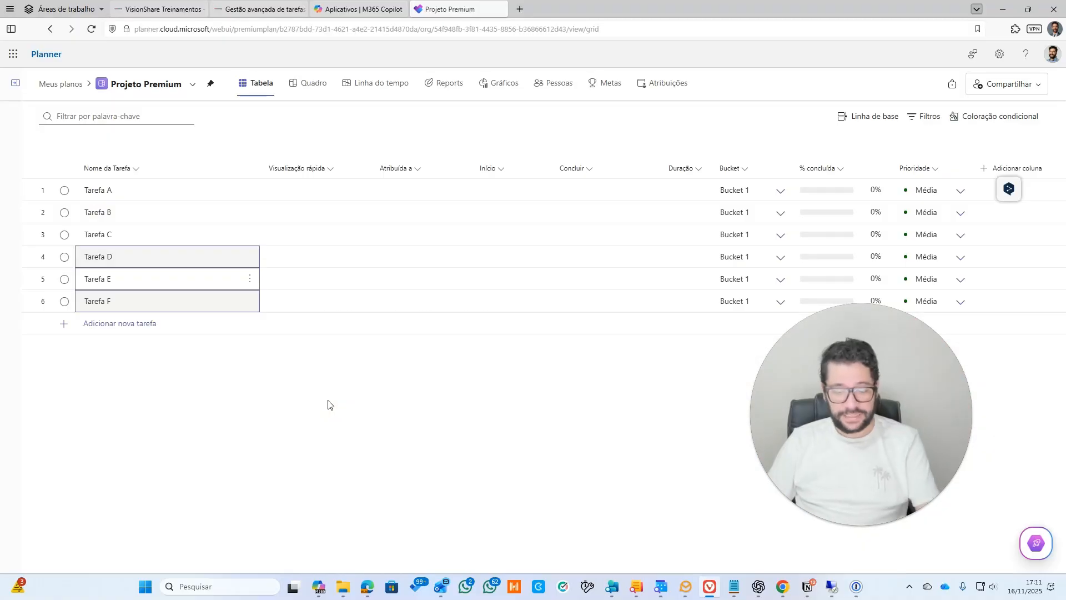
{"action": "key", "text": "F11"}
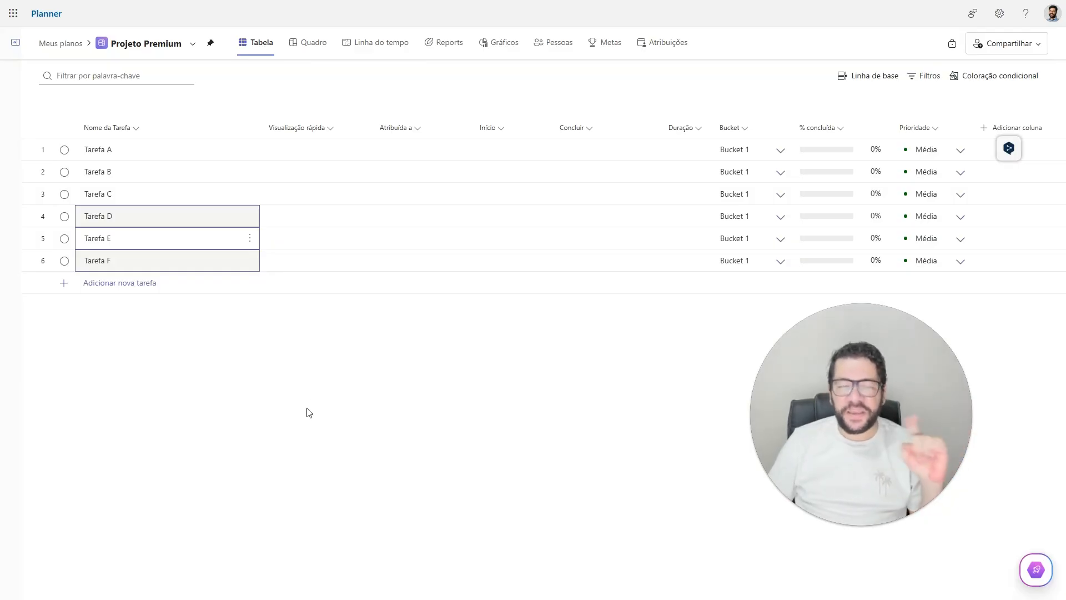
{"action": "left_click", "coordinate": [180, 177]}
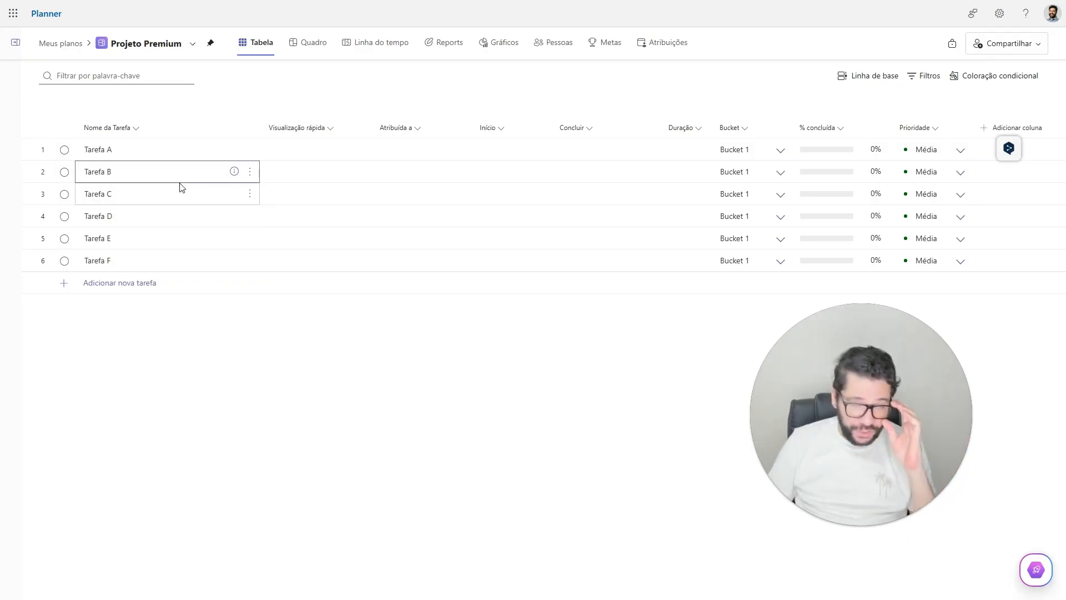
Step: Add two new tasks named Tarefa G and Tarefa H at the end of the task list
{"action": "left_click", "coordinate": [113, 283]}
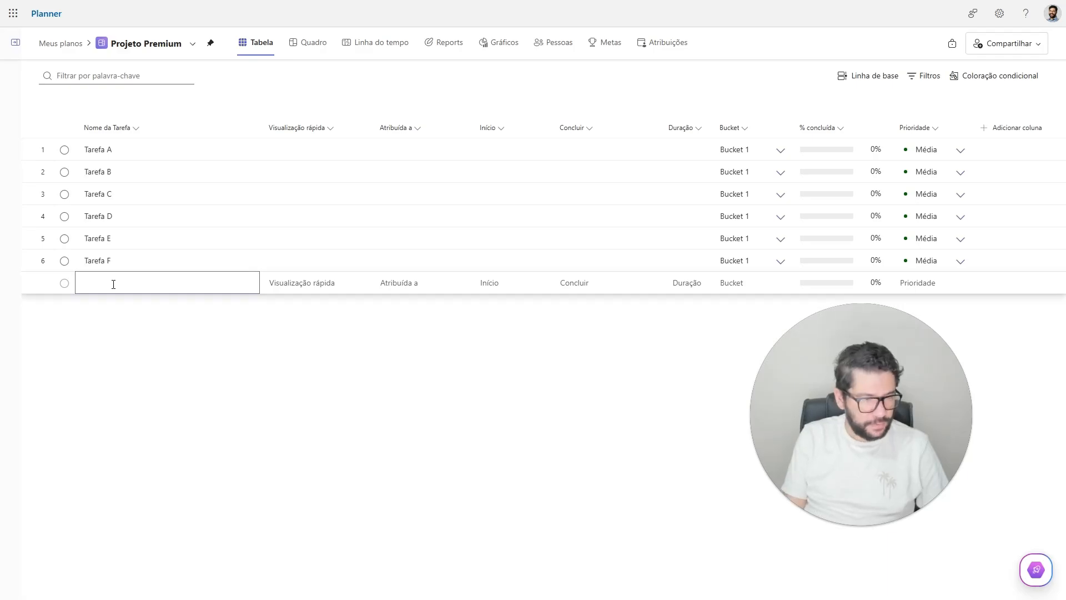
{"action": "type", "text": "T"}
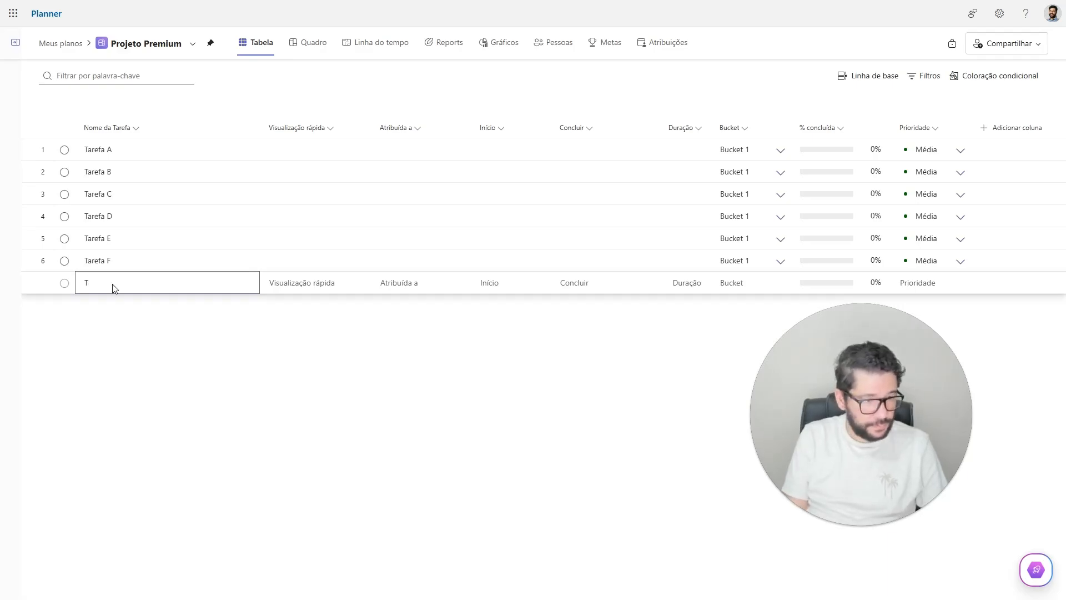
{"action": "type", "text": "areg"}
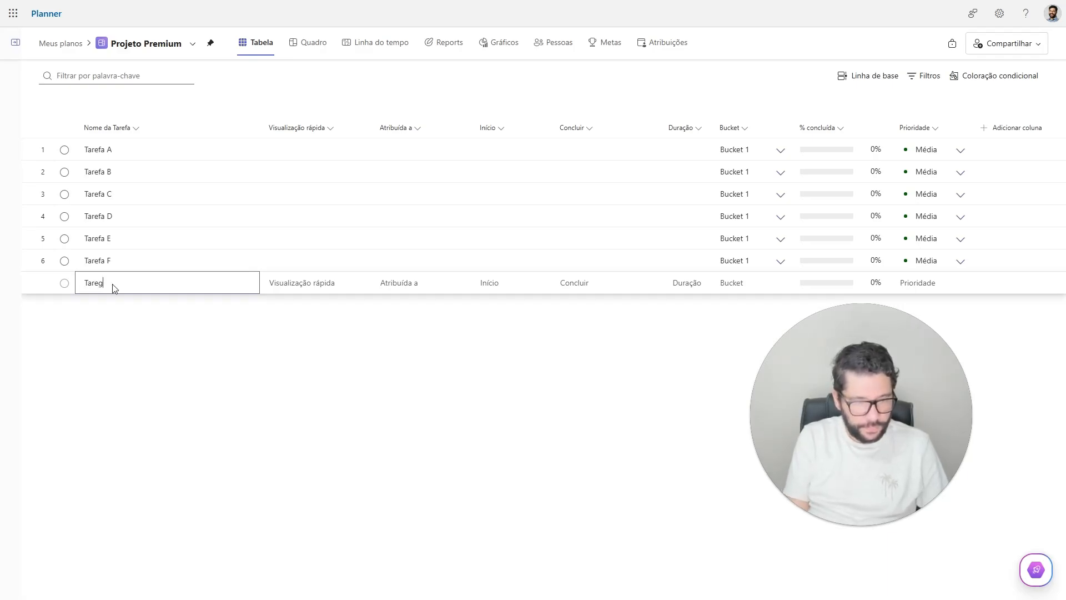
{"action": "key", "text": "BackSpace"}
{"action": "type", "text": "fa G"}
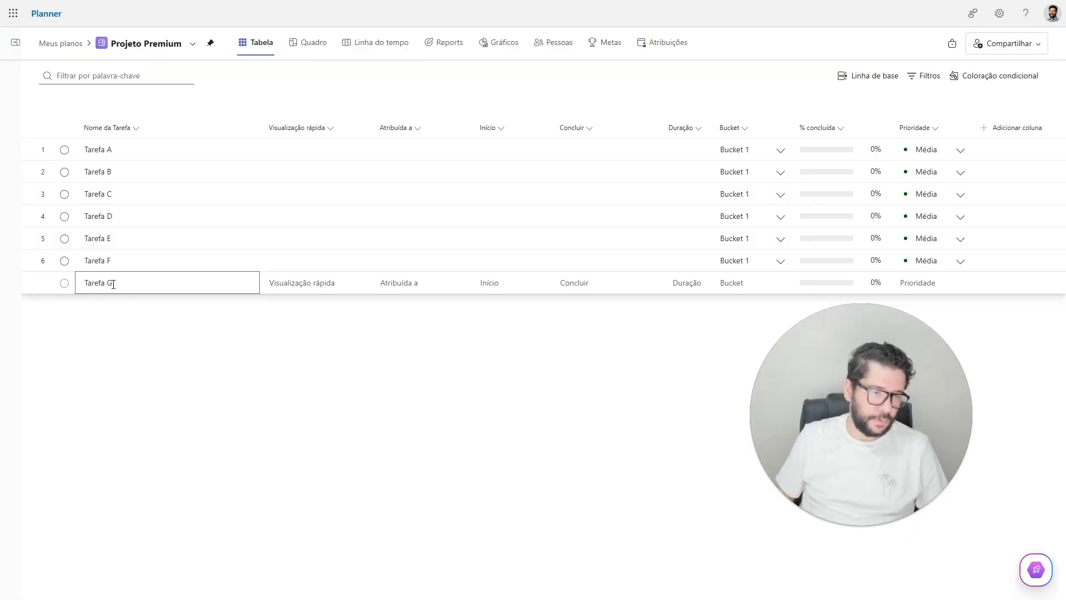
{"action": "key", "text": "Return"}
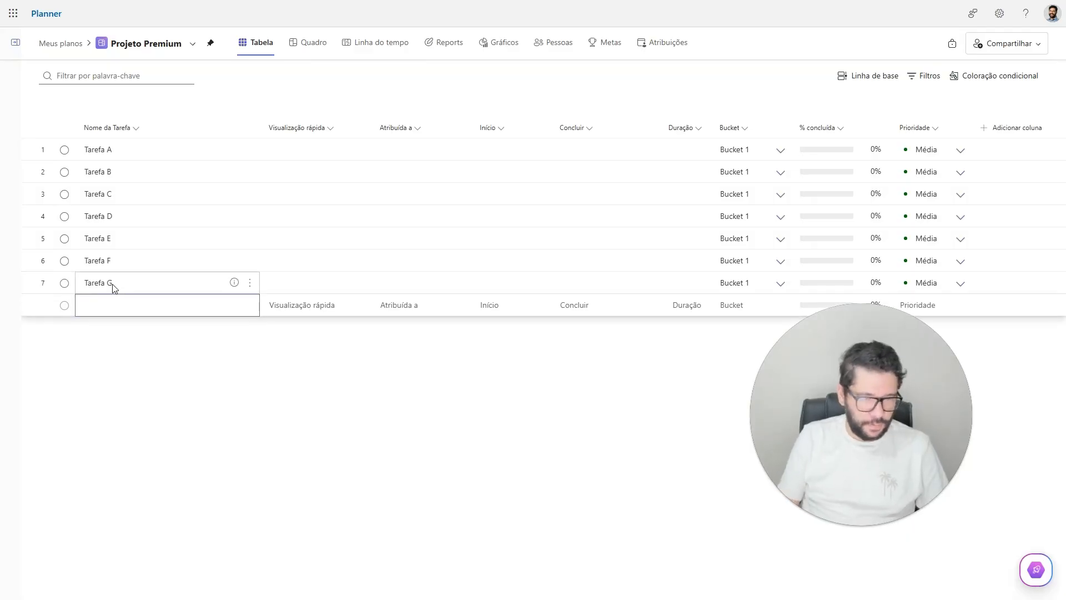
{"action": "type", "text": "Tarefa H"}
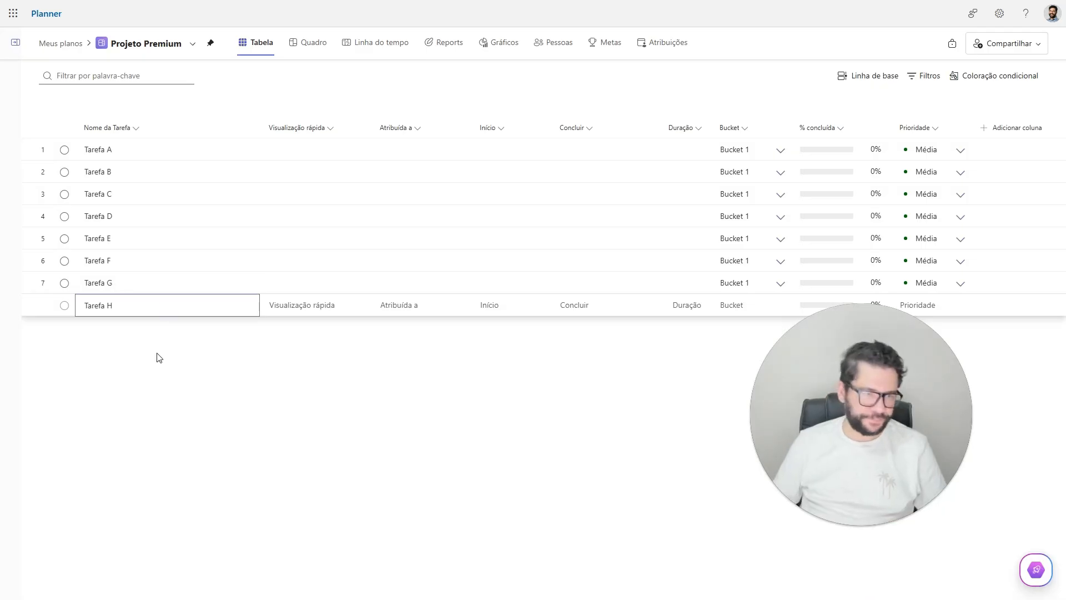
{"action": "key", "text": "Return"}
{"action": "left_click", "coordinate": [192, 433]}
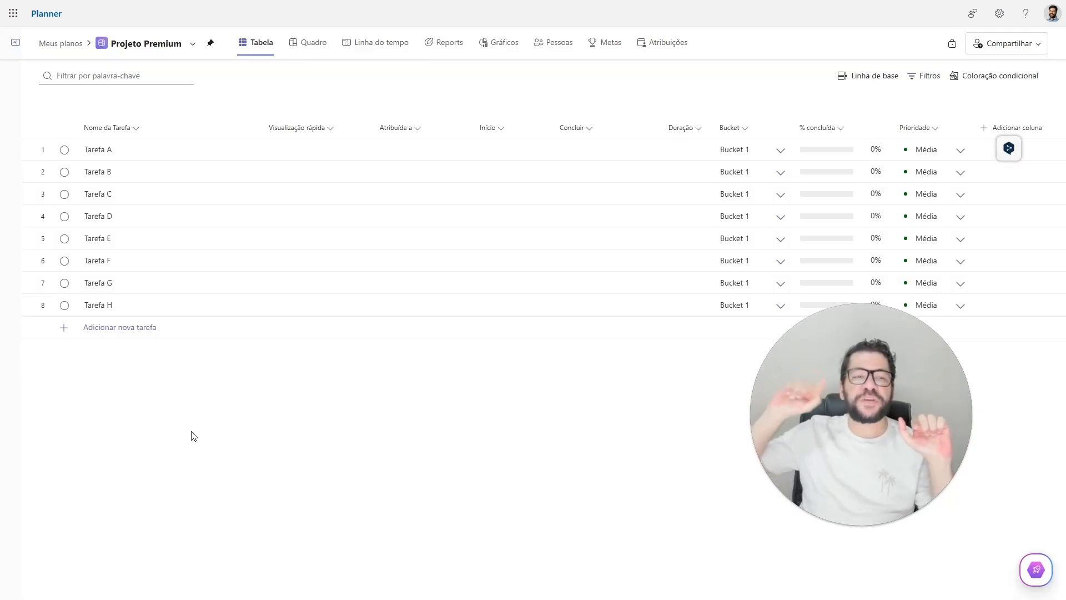
Step: Start from Tarefa H and extend the selection upward one task at a time until it reaches Tarefa D
{"action": "left_click", "coordinate": [148, 313]}
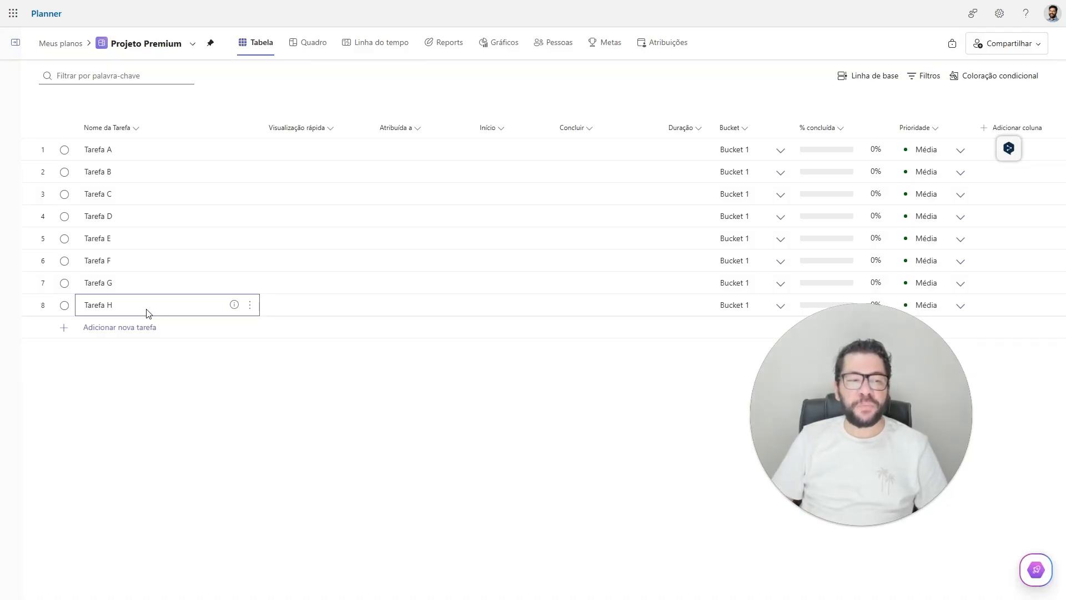
{"action": "key", "text": "shift+Up"}
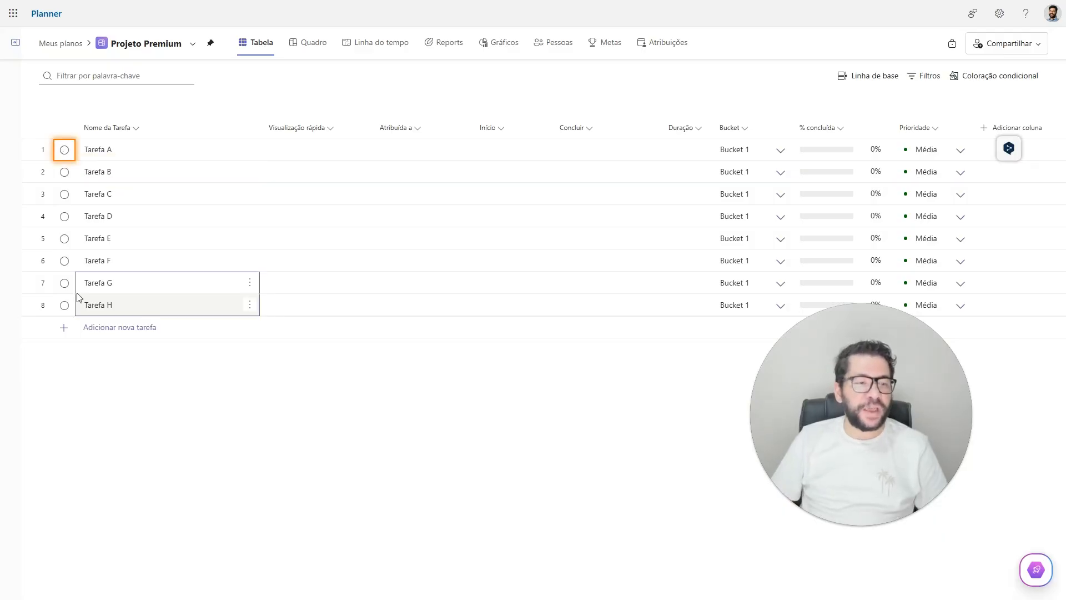
{"action": "left_click", "coordinate": [142, 311]}
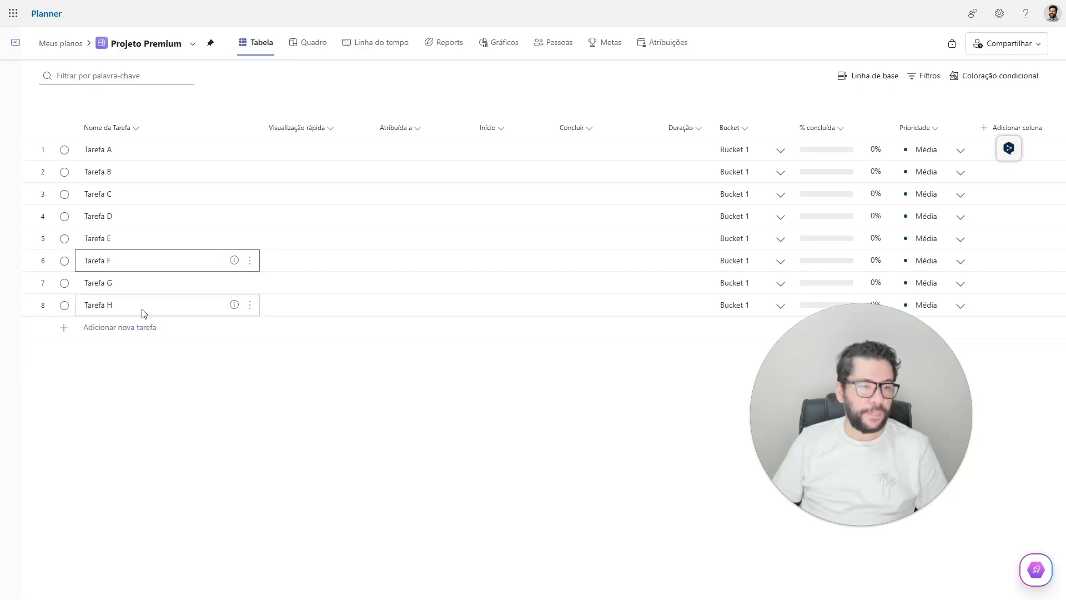
{"action": "key", "text": "shift+Up"}
{"action": "key", "text": "shift+Up"}
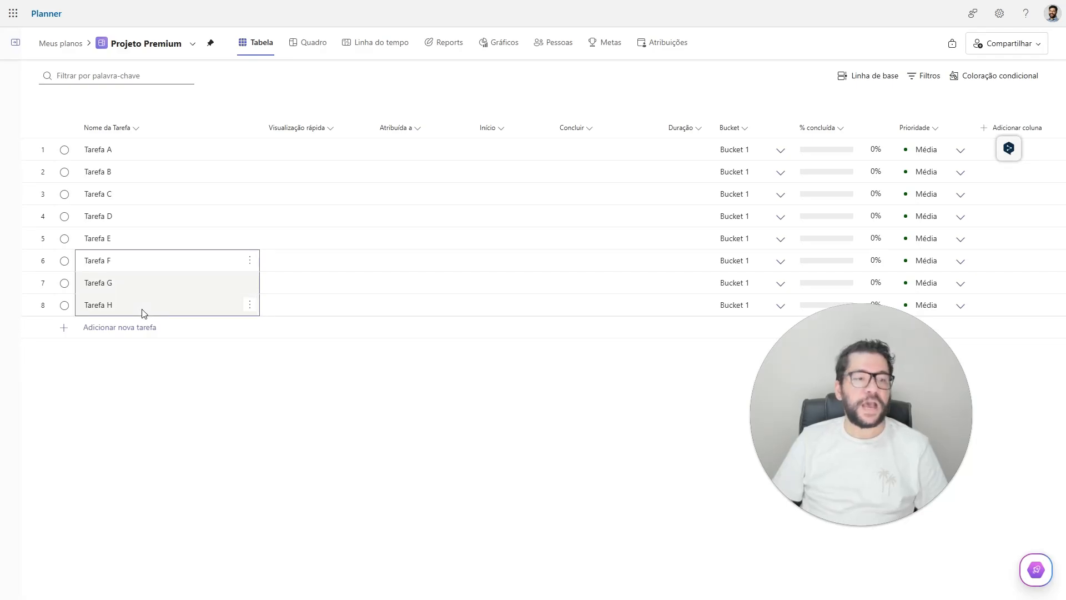
{"action": "key", "text": "shift+Up"}
{"action": "key", "text": "shift+Up"}
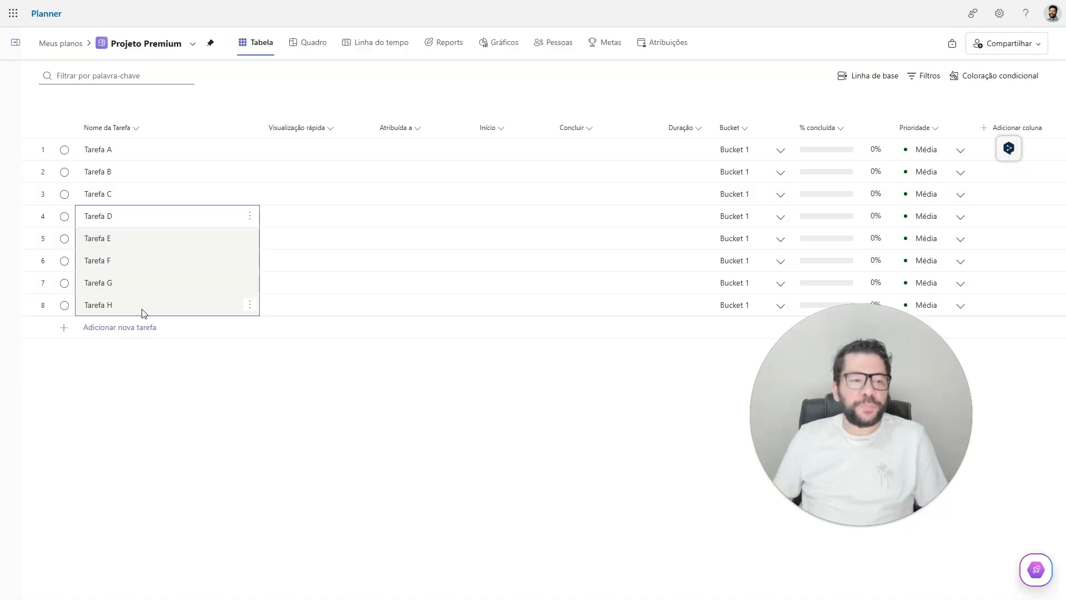
Step: Clear the selection, start from Tarefa D and extend a new selection downward to Tarefa H
{"action": "left_click", "coordinate": [129, 202]}
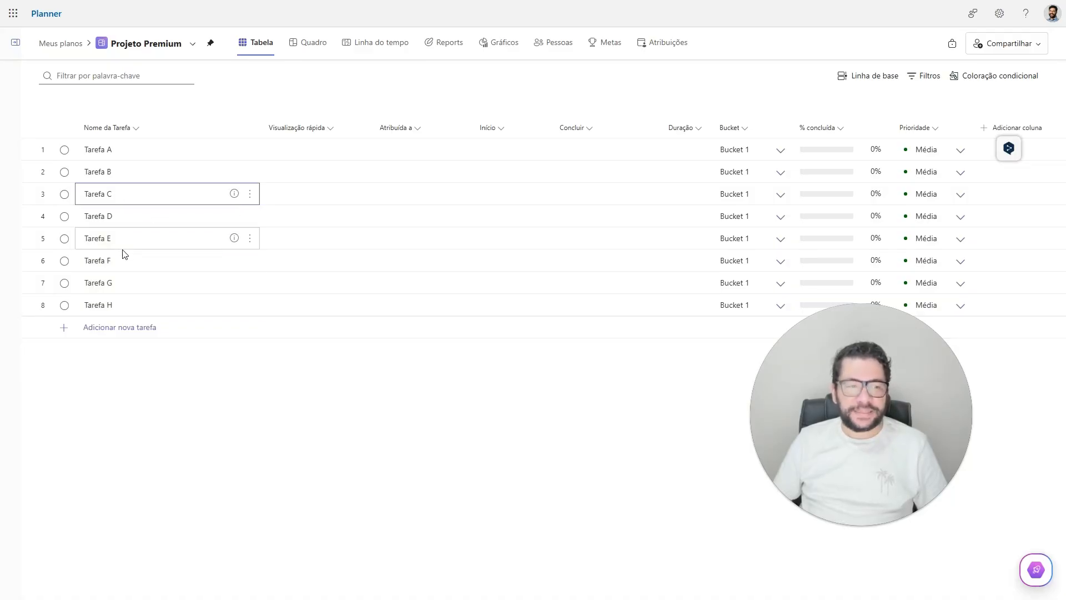
{"action": "left_click", "coordinate": [124, 311]}
{"action": "left_click", "coordinate": [131, 217]}
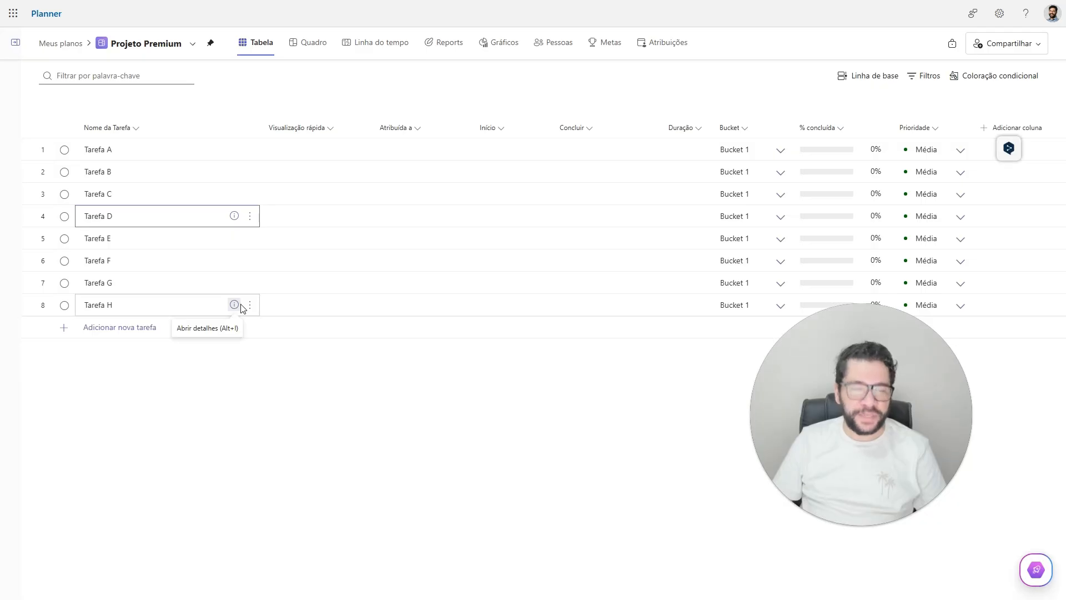
{"action": "left_click_drag", "start_coordinate": [177, 261], "coordinate": [134, 223]}
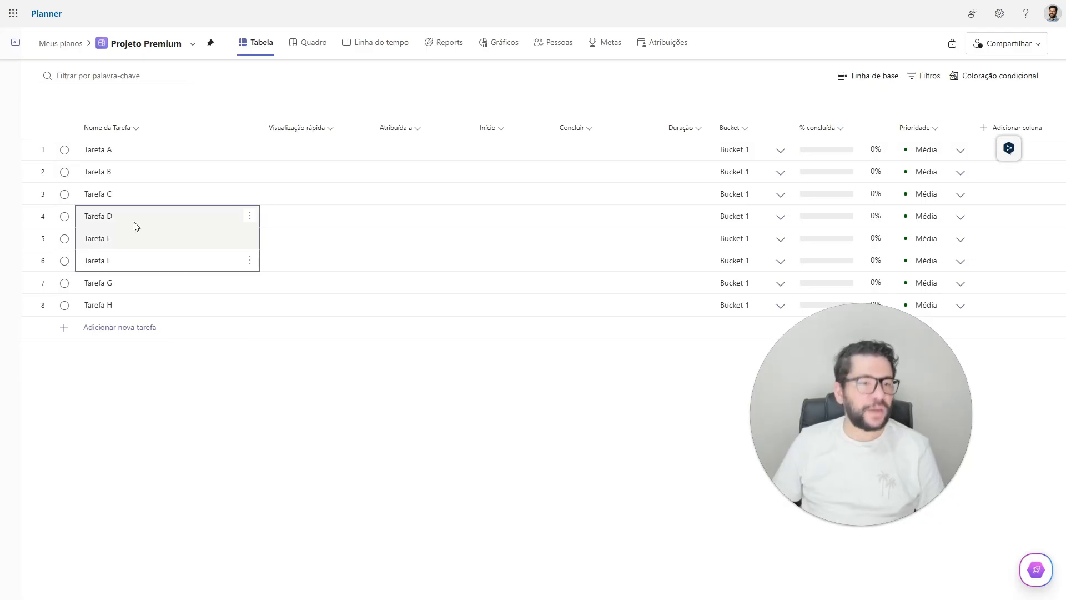
{"action": "key", "text": "shift+Down"}
{"action": "key", "text": "shift+Down"}
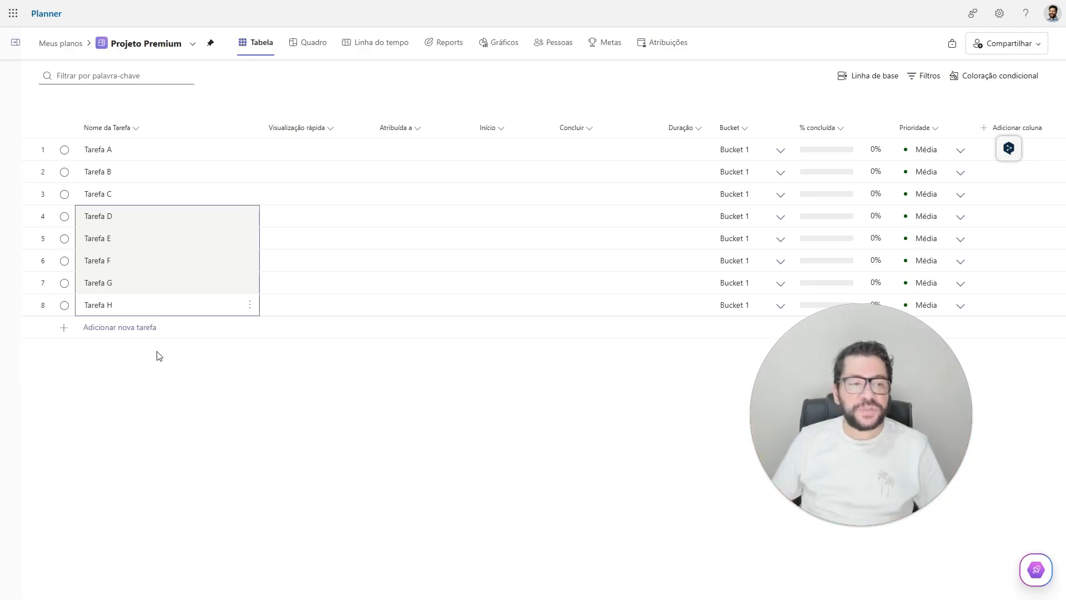
Step: Select the tasks from Tarefa D to Tarefa H as one range and delete them all at once
{"action": "left_click", "coordinate": [147, 203]}
{"action": "left_click", "coordinate": [139, 217]}
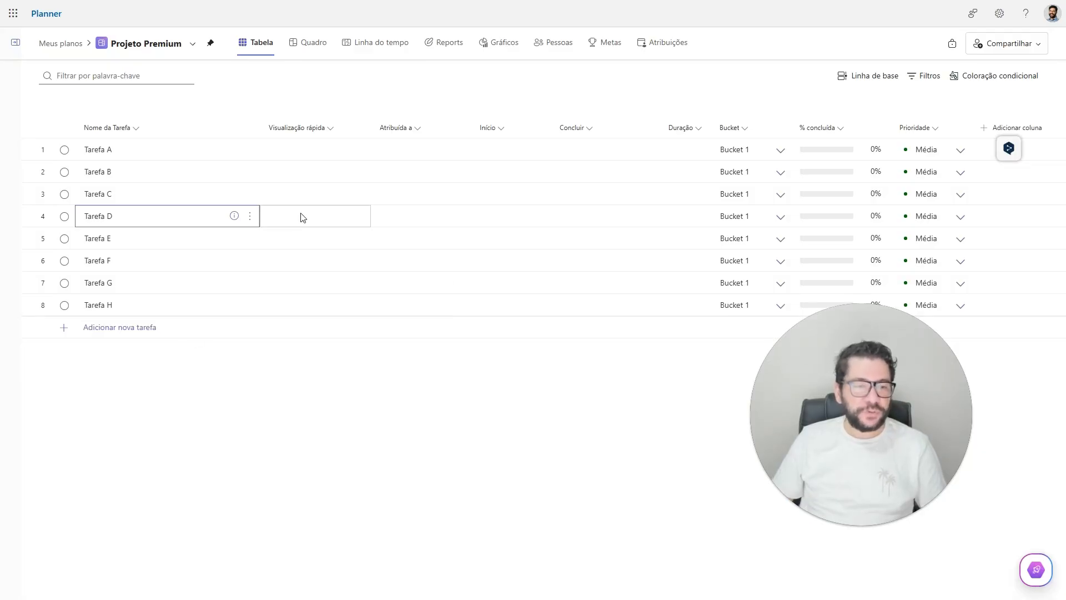
{"action": "left_click", "coordinate": [132, 308], "text": "shift"}
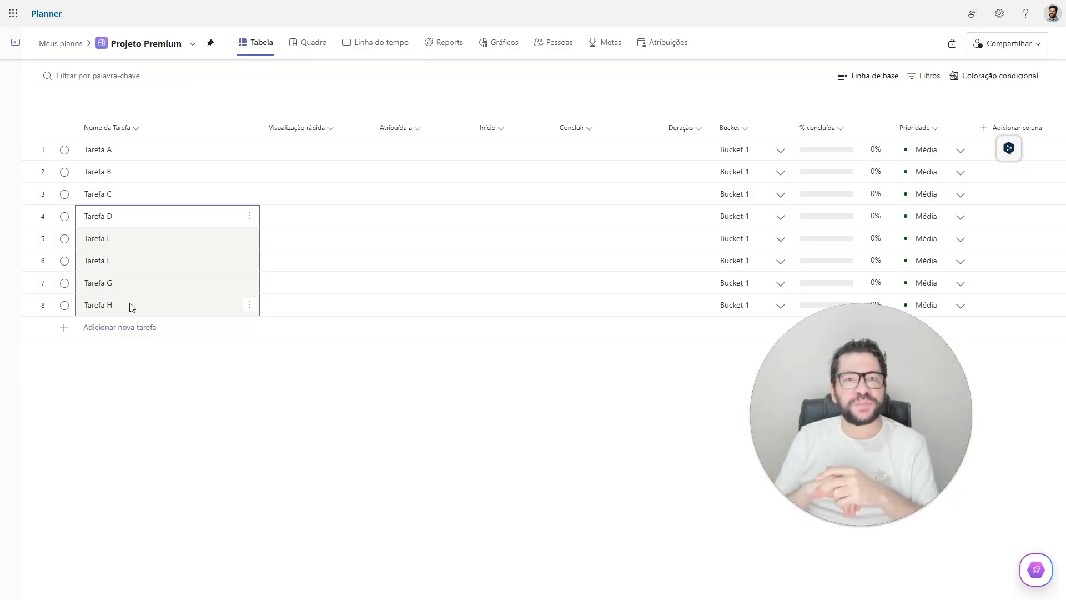
{"action": "left_click", "coordinate": [250, 218]}
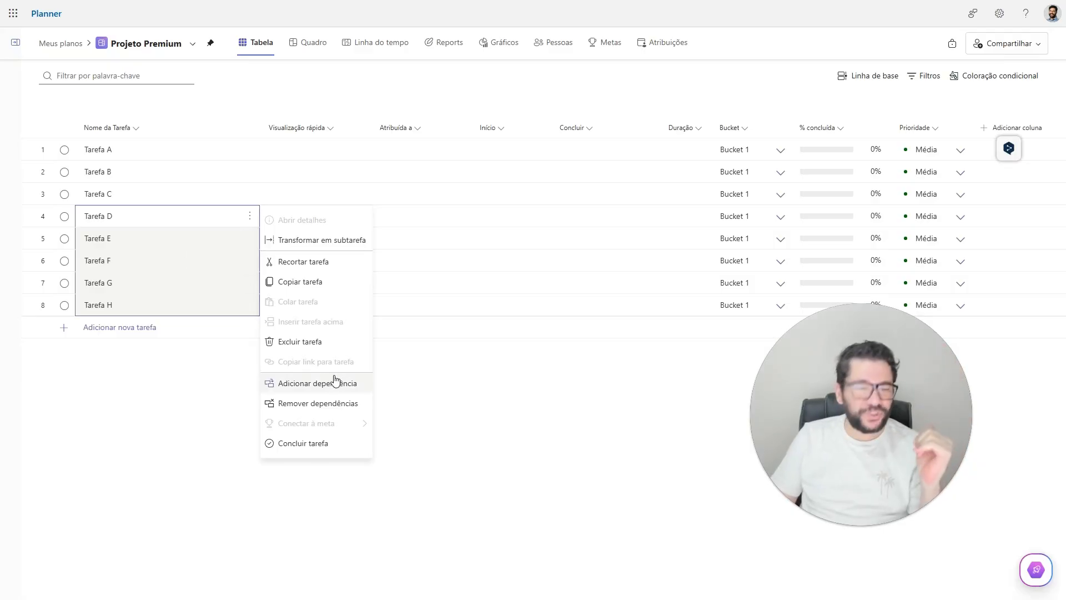
{"action": "left_click", "coordinate": [293, 343]}
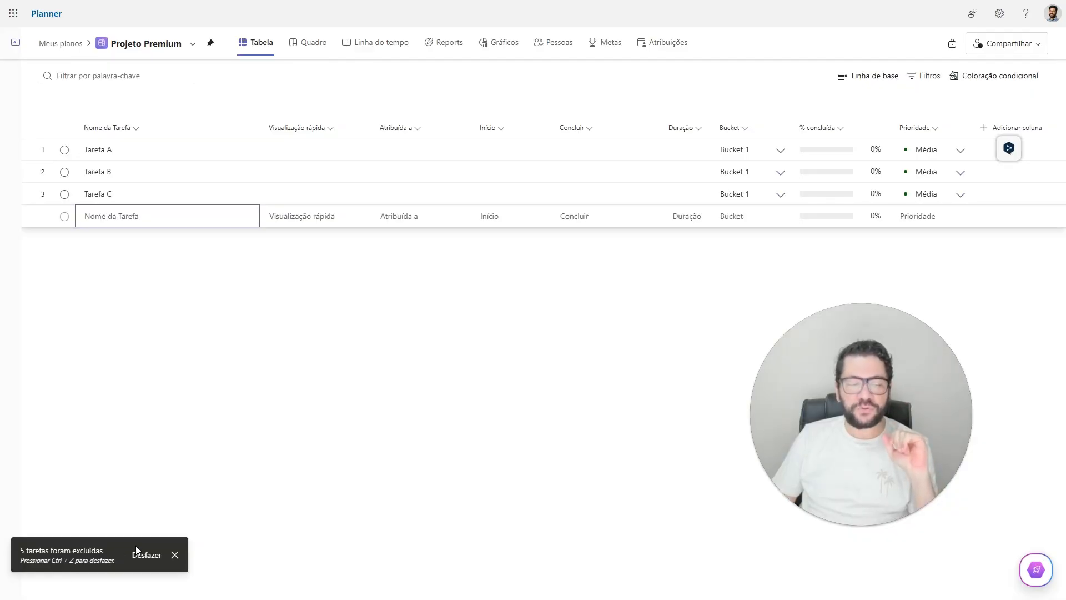
Step: Undo the deletion of Tarefa D to Tarefa H and dismiss the notification
{"action": "left_click", "coordinate": [146, 555]}
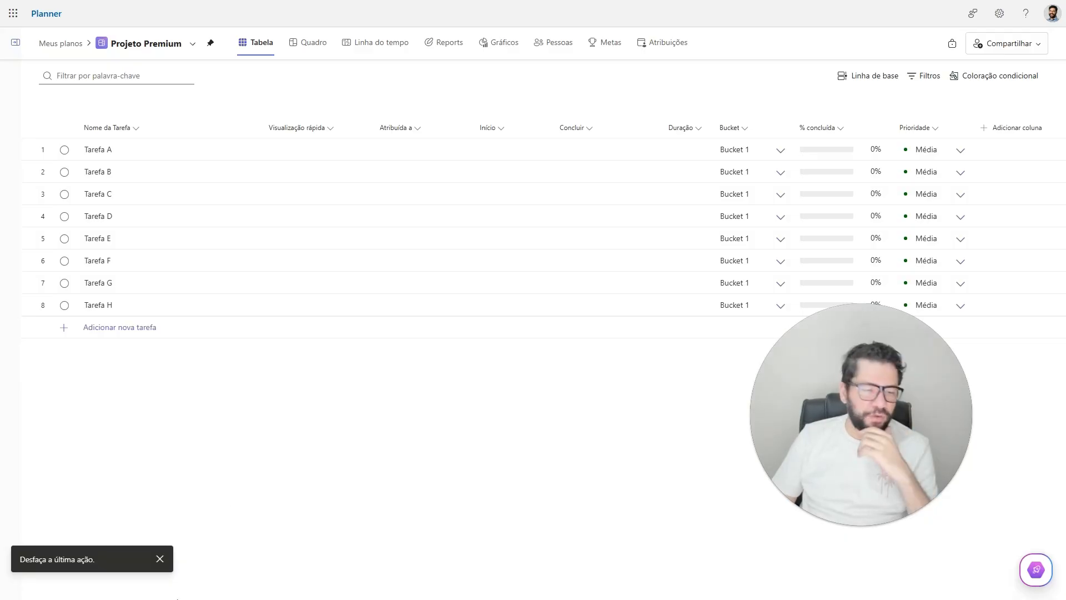
{"action": "left_click", "coordinate": [160, 562]}
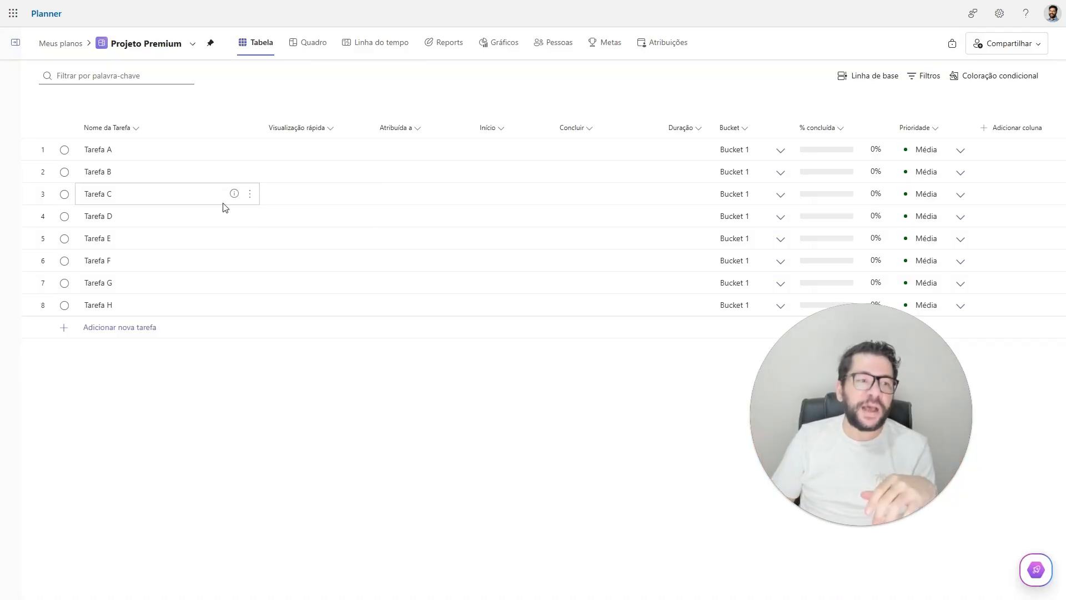
Step: Look over the actions in the context menus of the single tasks Tarefa C and Tarefa D without applying any
{"action": "right_click", "coordinate": [134, 202]}
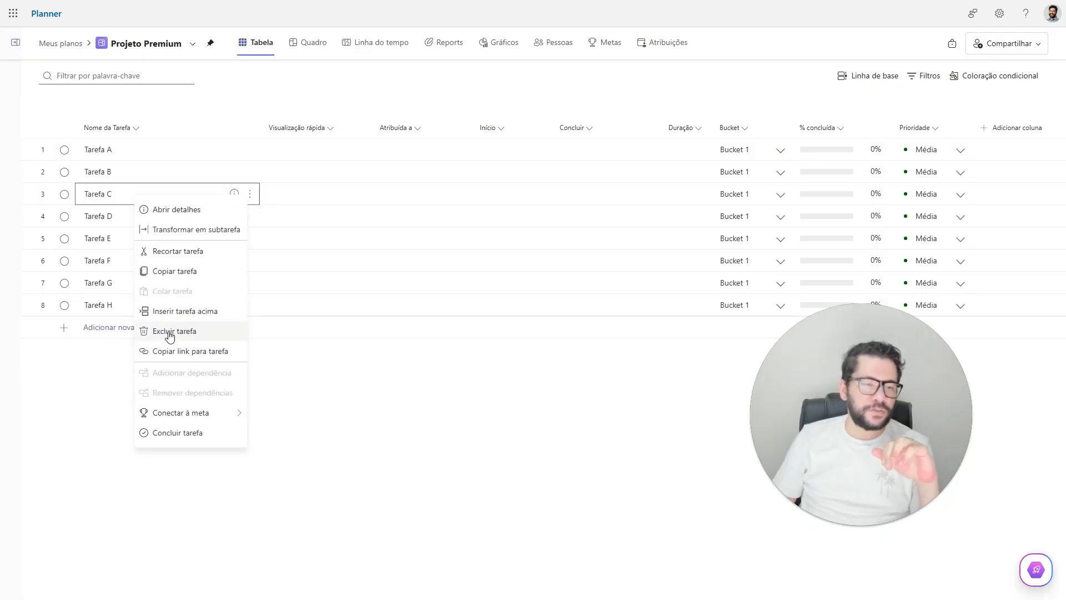
{"action": "left_click", "coordinate": [153, 231]}
{"action": "right_click", "coordinate": [138, 222]}
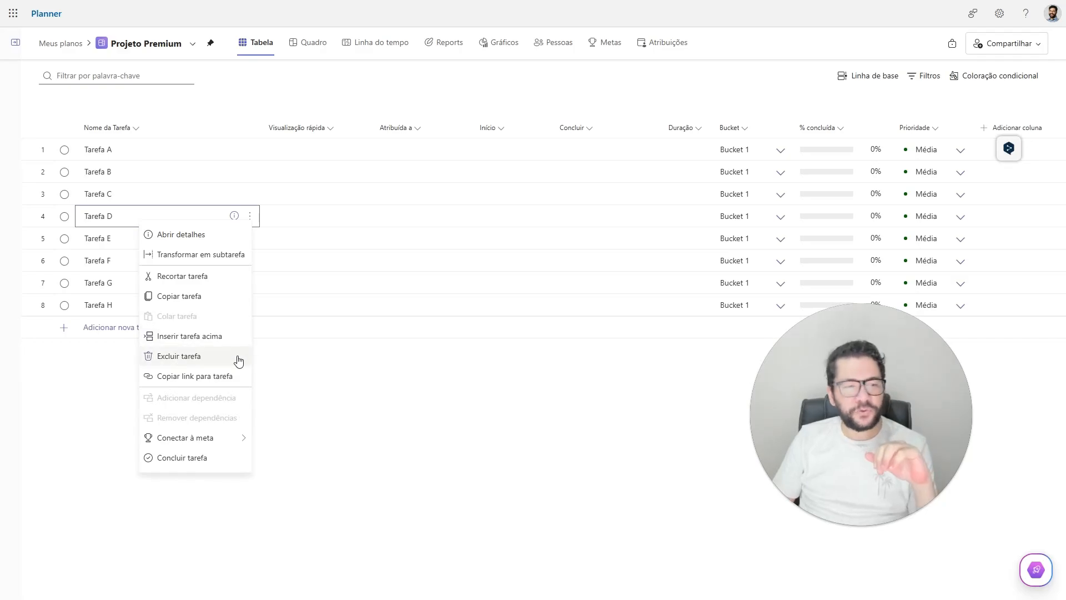
{"action": "left_click", "coordinate": [339, 396]}
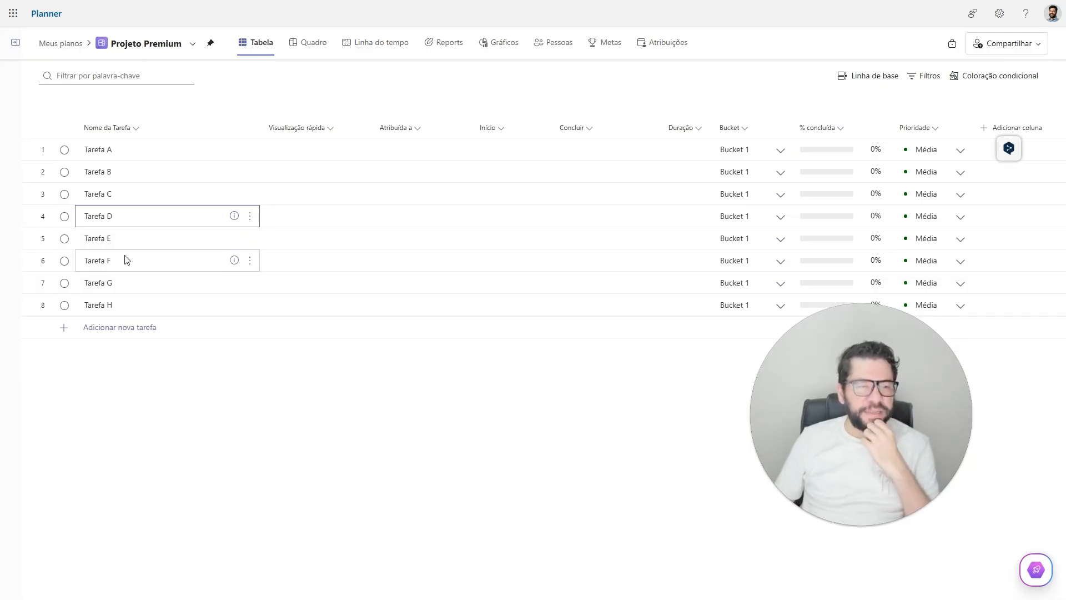
{"action": "right_click", "coordinate": [141, 223]}
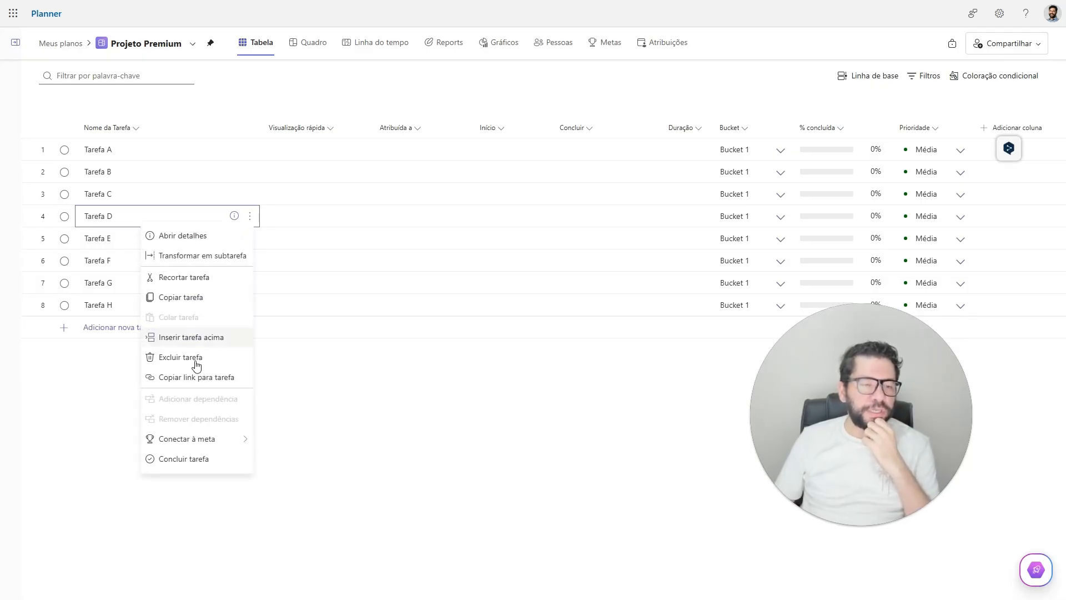
{"action": "left_click", "coordinate": [372, 421]}
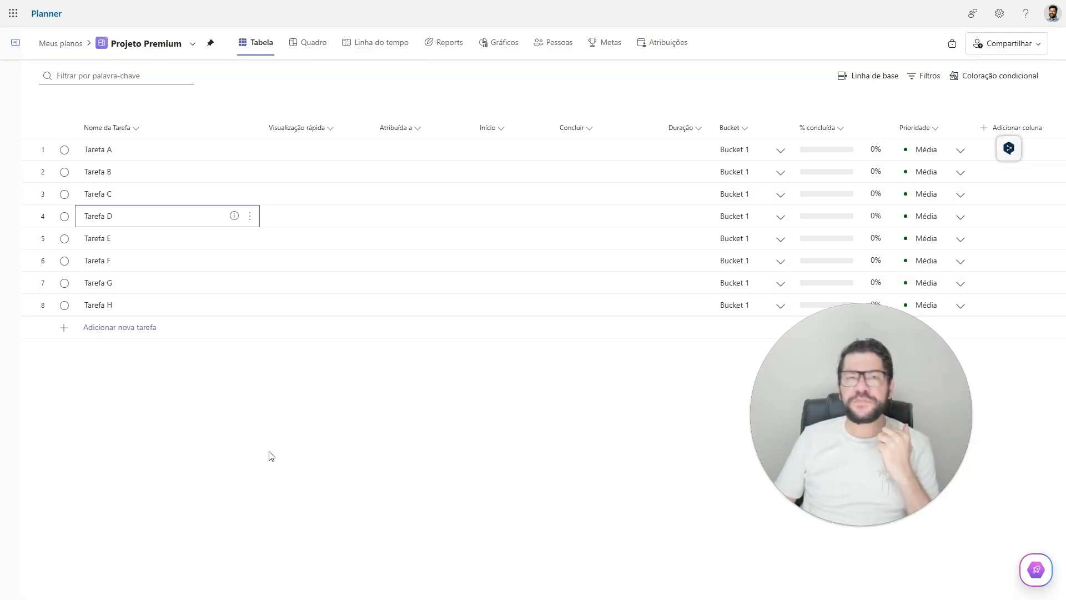
Step: Select the non-adjacent tasks Tarefa B, Tarefa D, Tarefa F and Tarefa H together, and clear the multiple selection by selecting only Tarefa A
{"action": "left_click", "coordinate": [148, 175]}
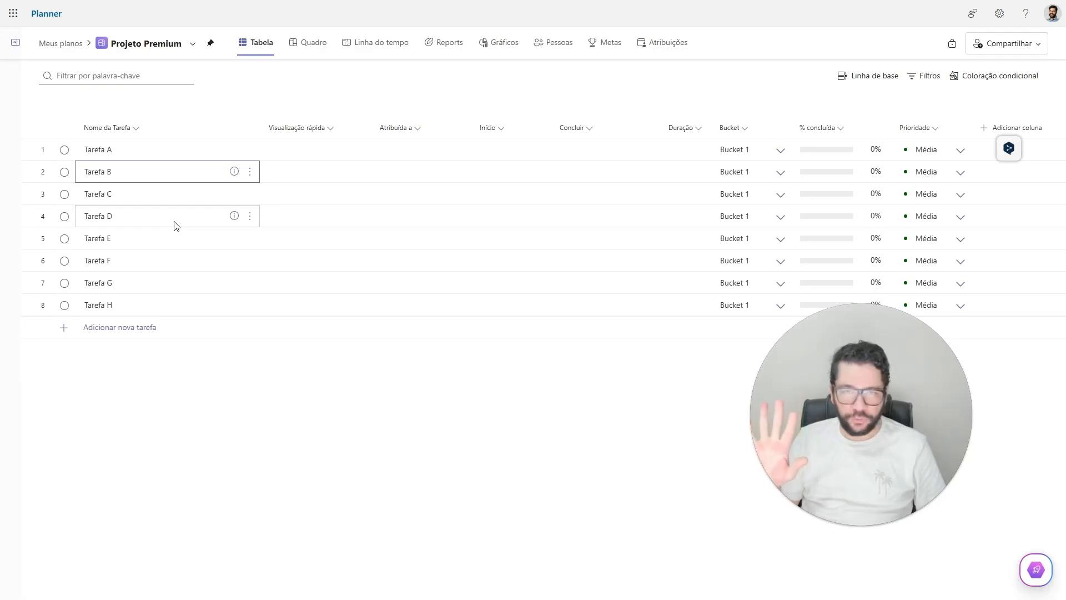
{"action": "key", "text": "ctrl"}
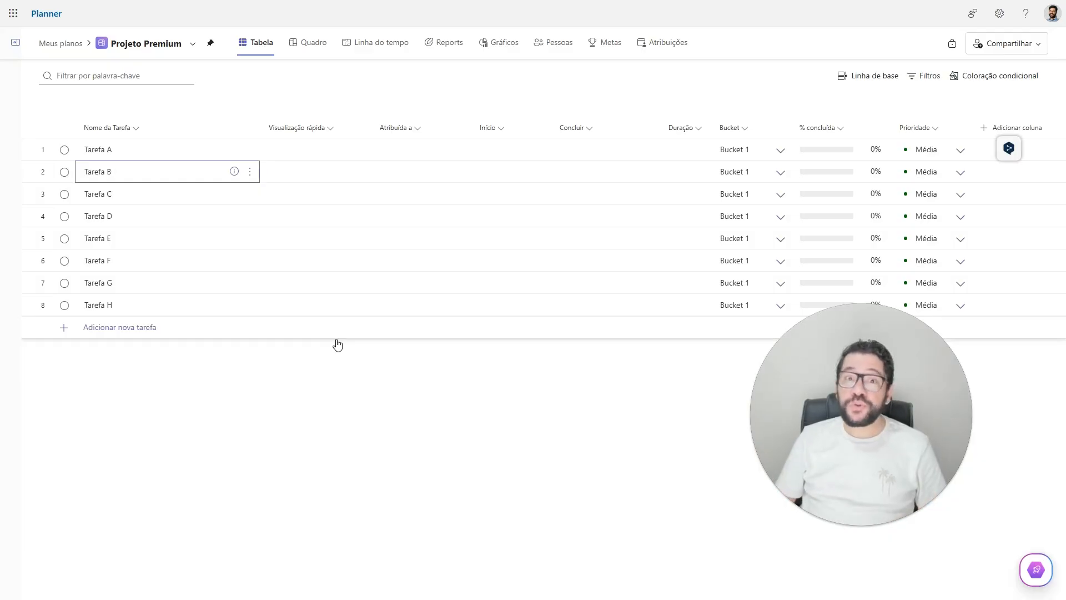
{"action": "left_click", "coordinate": [150, 215], "text": "ctrl"}
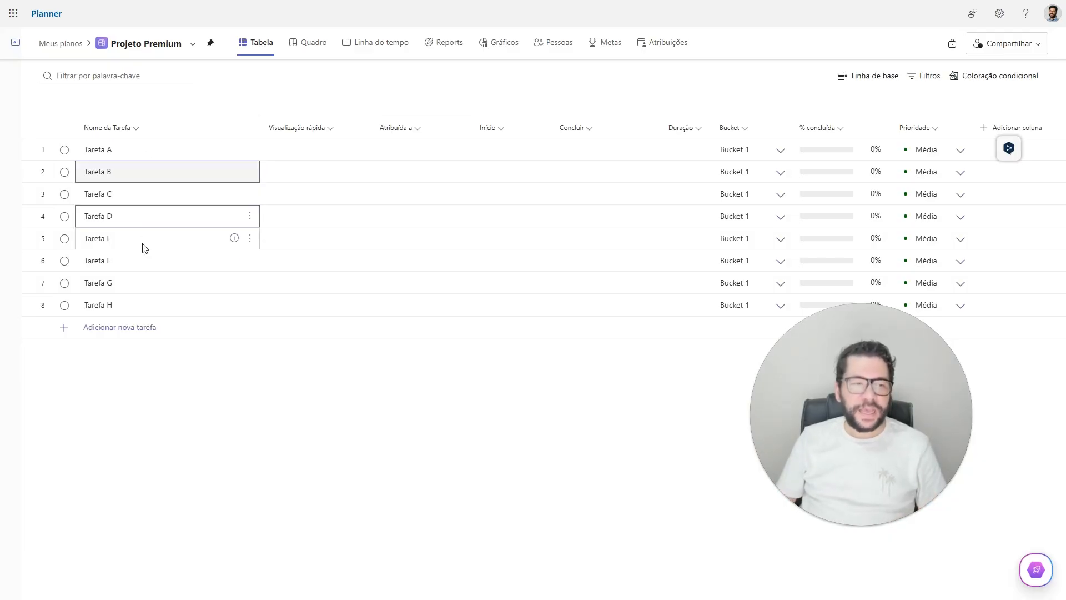
{"action": "left_click", "coordinate": [142, 265], "text": "ctrl"}
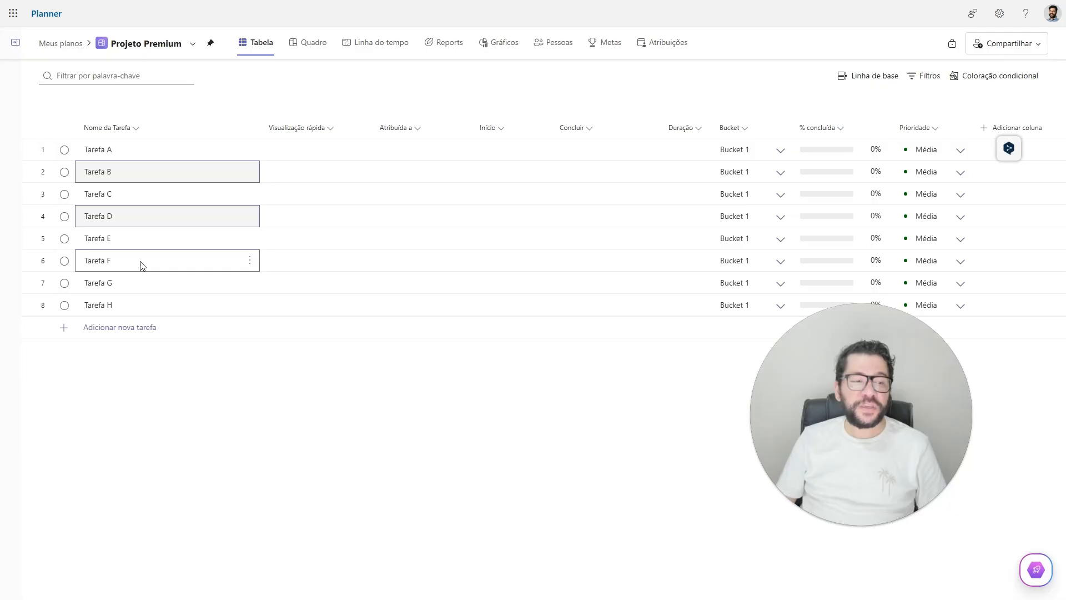
{"action": "left_click", "coordinate": [148, 306], "text": "ctrl"}
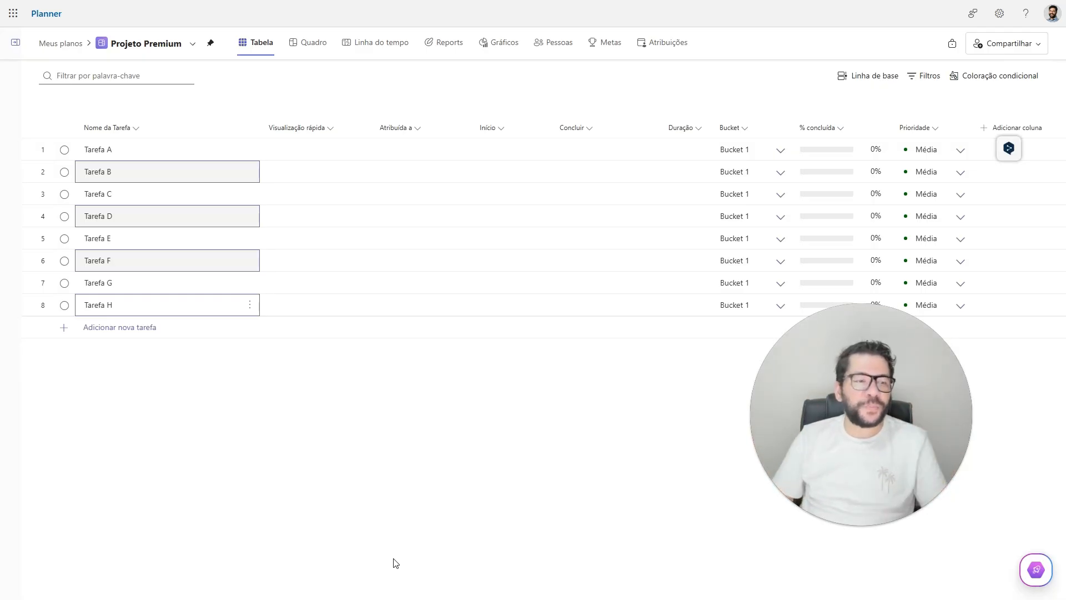
{"action": "left_click", "coordinate": [152, 150]}
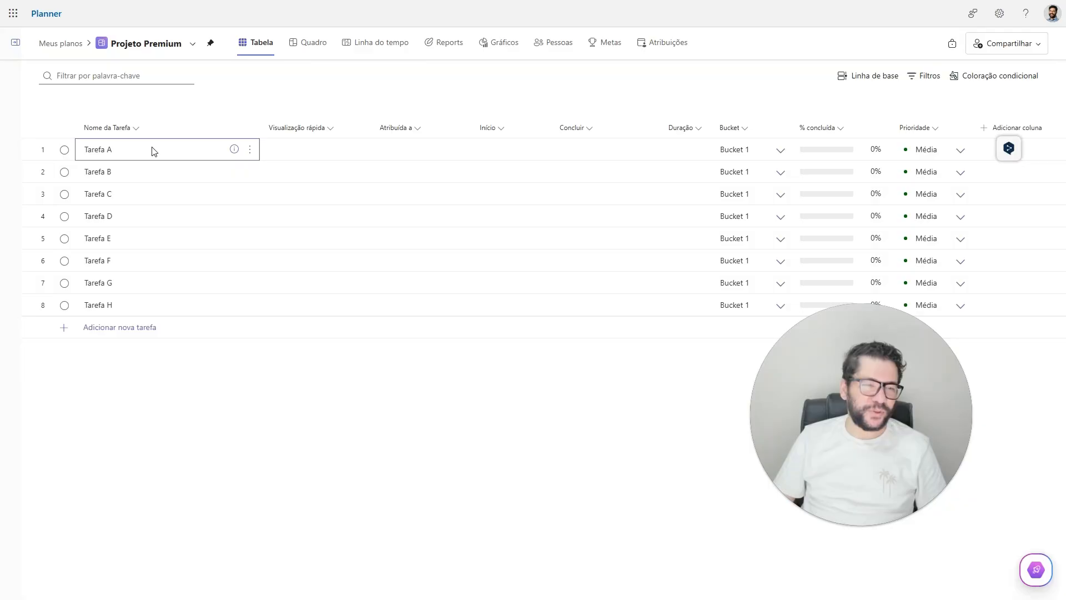
Step: Select the non-adjacent tasks Tarefa B, Tarefa D, Tarefa E and Tarefa H together and delete them all at once
{"action": "left_click", "coordinate": [129, 172]}
{"action": "left_click", "coordinate": [147, 214], "text": "ctrl"}
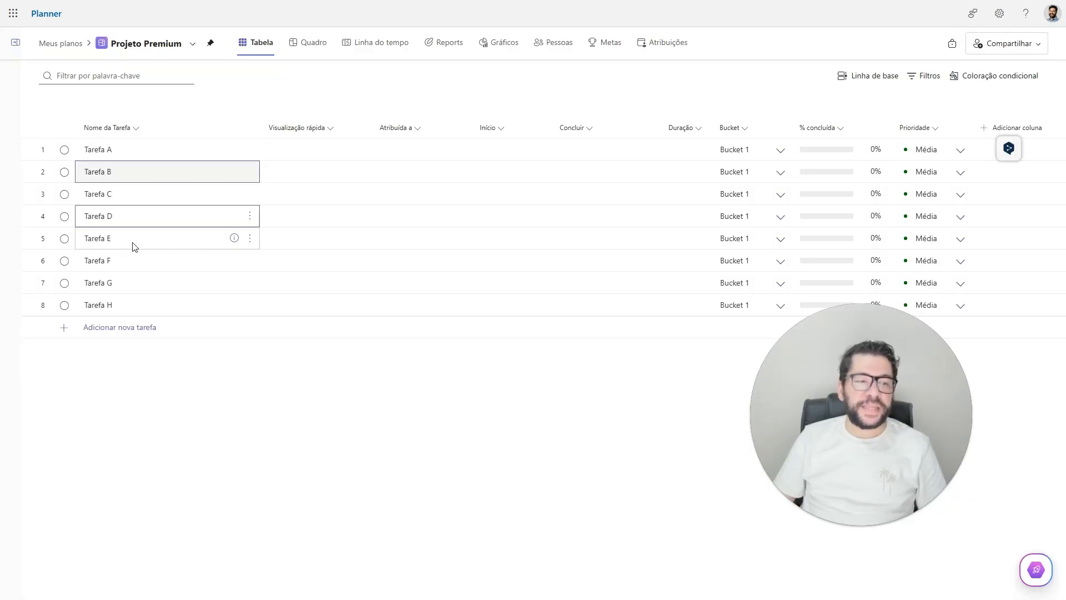
{"action": "left_click", "coordinate": [135, 245], "text": "ctrl"}
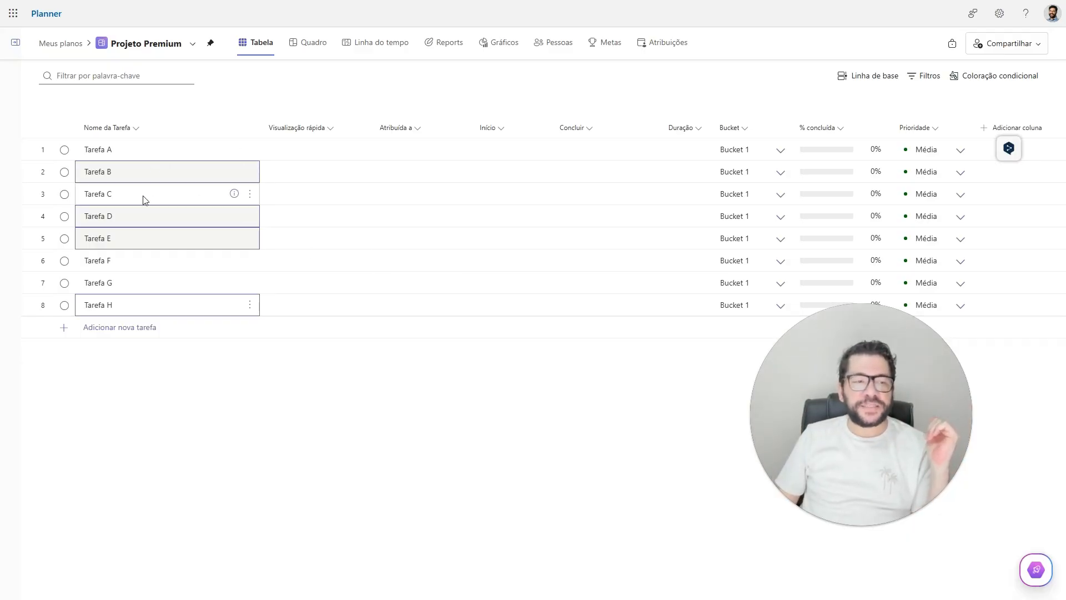
{"action": "left_click", "coordinate": [114, 243], "text": "ctrl"}
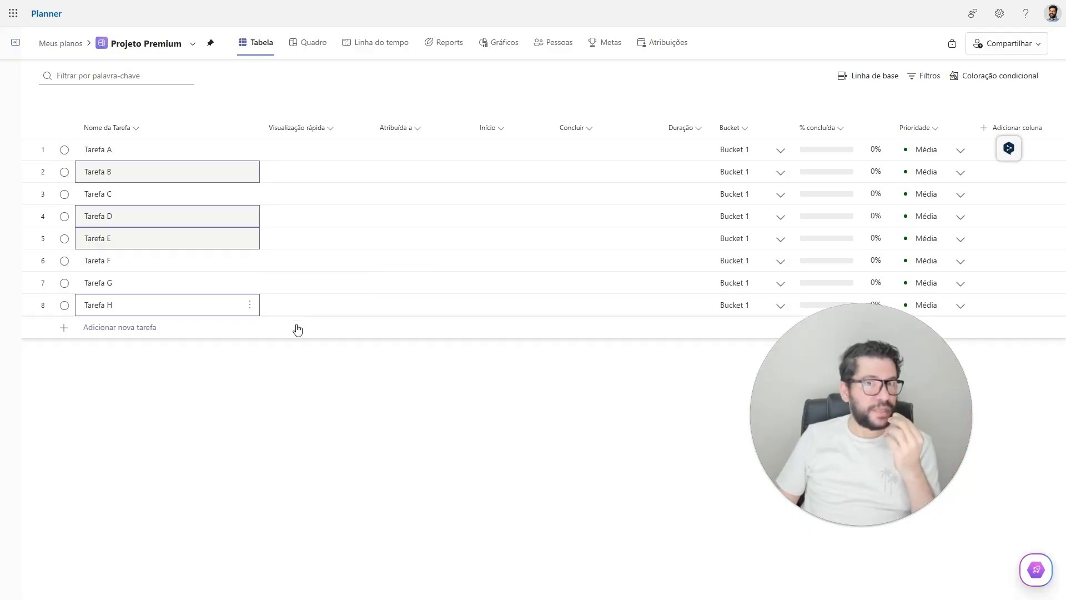
{"action": "left_click", "coordinate": [249, 306]}
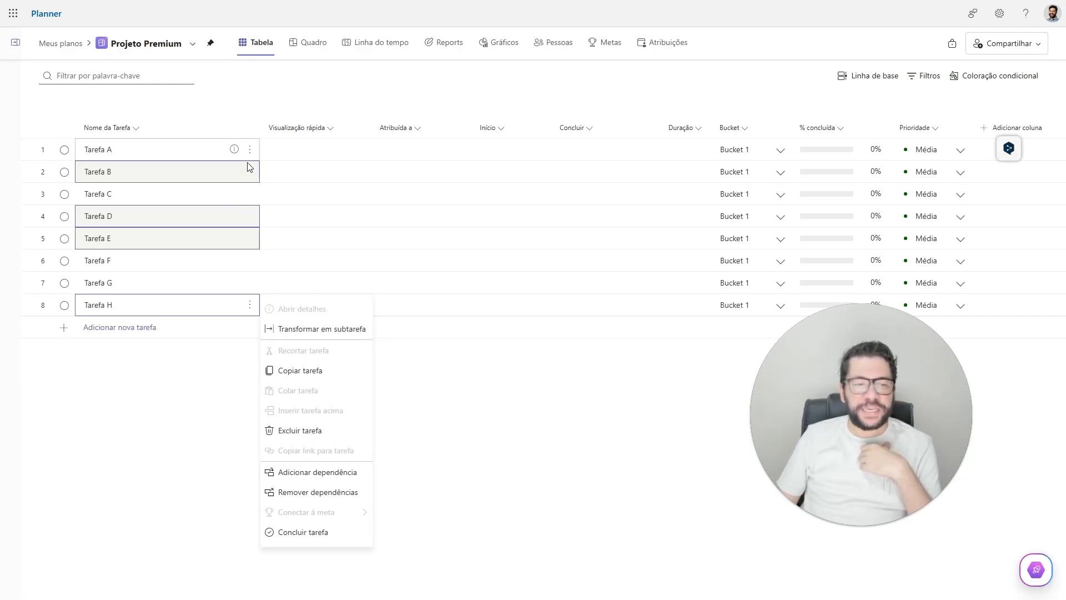
{"action": "left_click", "coordinate": [291, 434]}
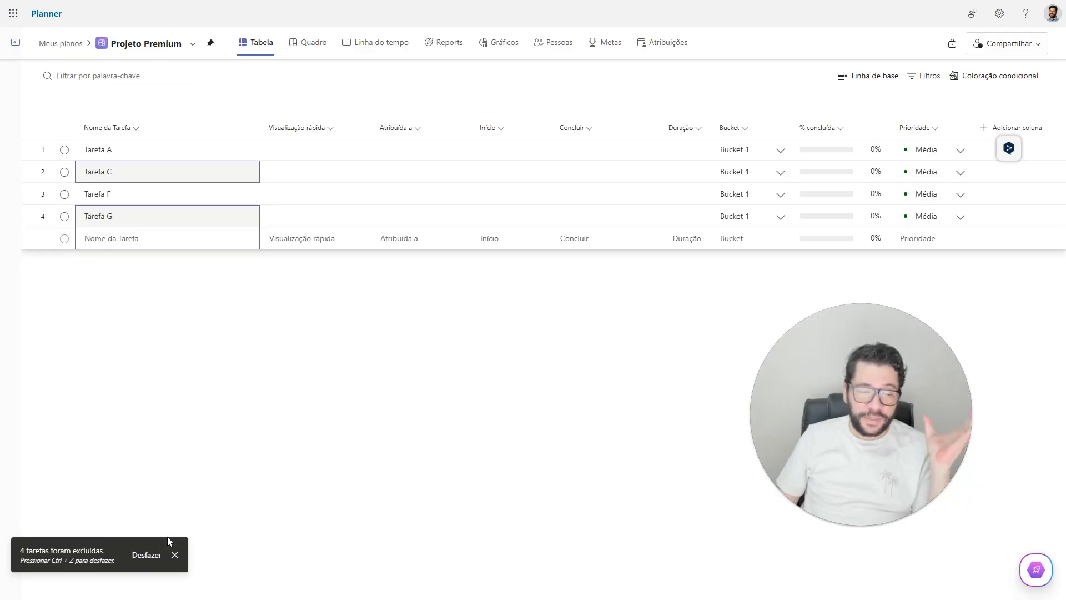
Step: Undo the deletion of Tarefa B, Tarefa D, Tarefa E and Tarefa H, and select only Tarefa B
{"action": "left_click", "coordinate": [147, 555]}
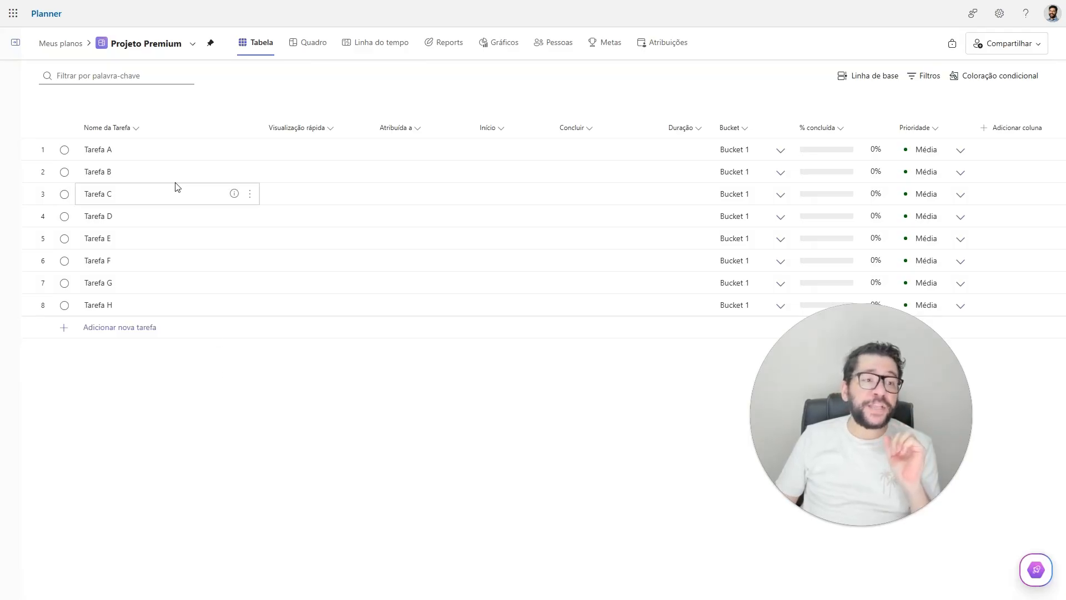
{"action": "left_click", "coordinate": [127, 160]}
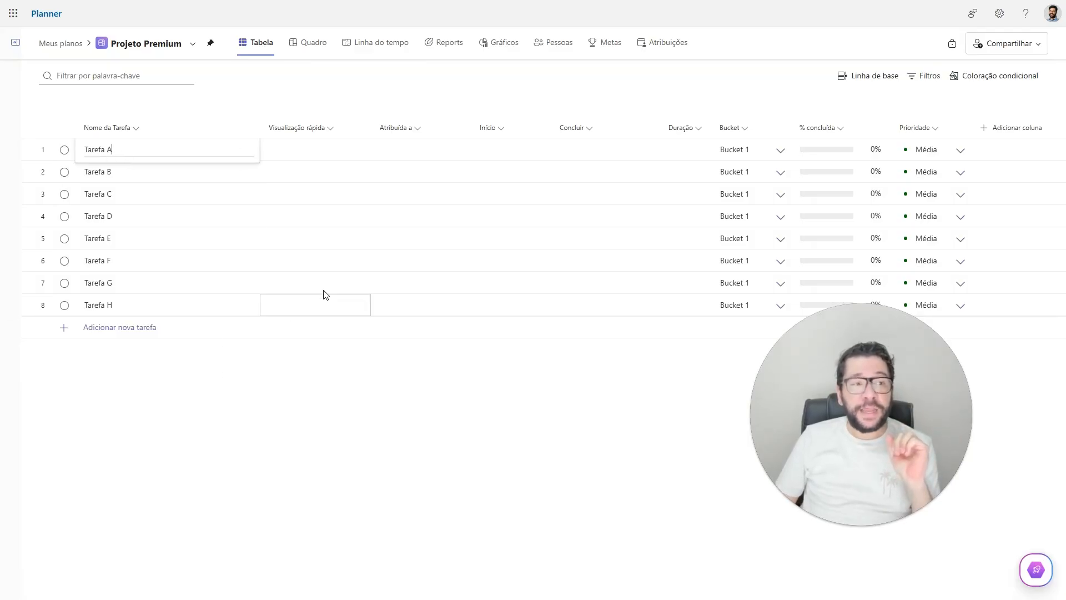
{"action": "left_click", "coordinate": [137, 181]}
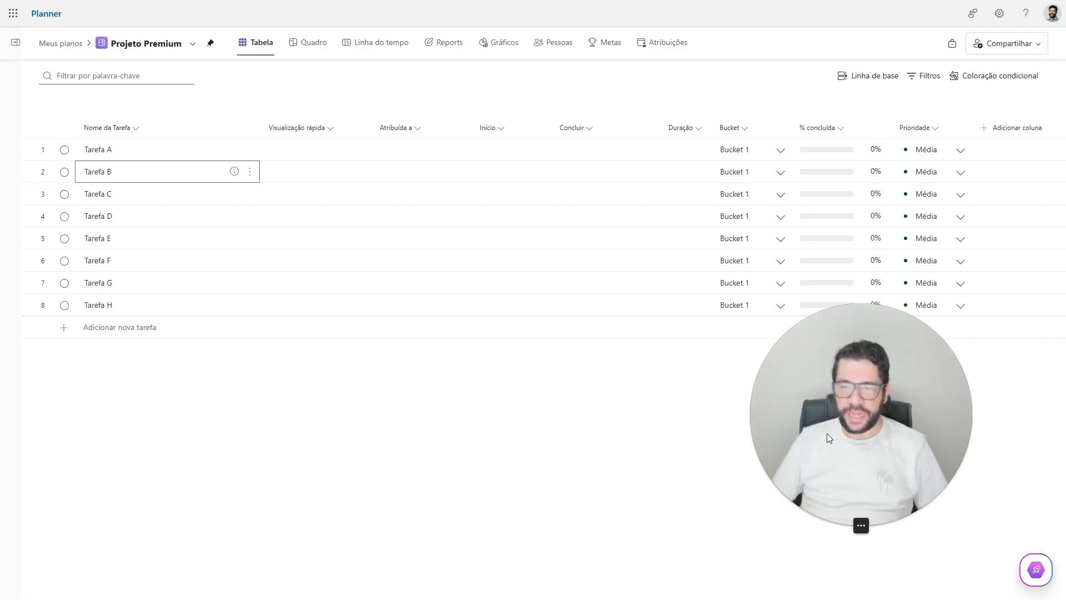
{"action": "left_click_drag", "start_coordinate": [826, 435], "coordinate": [561, 328]}
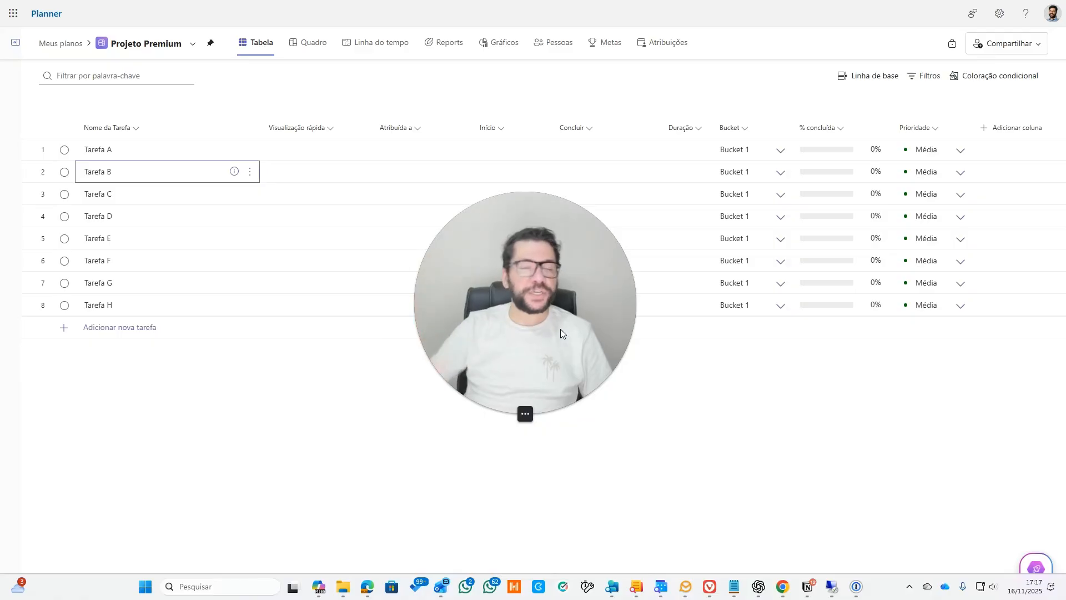